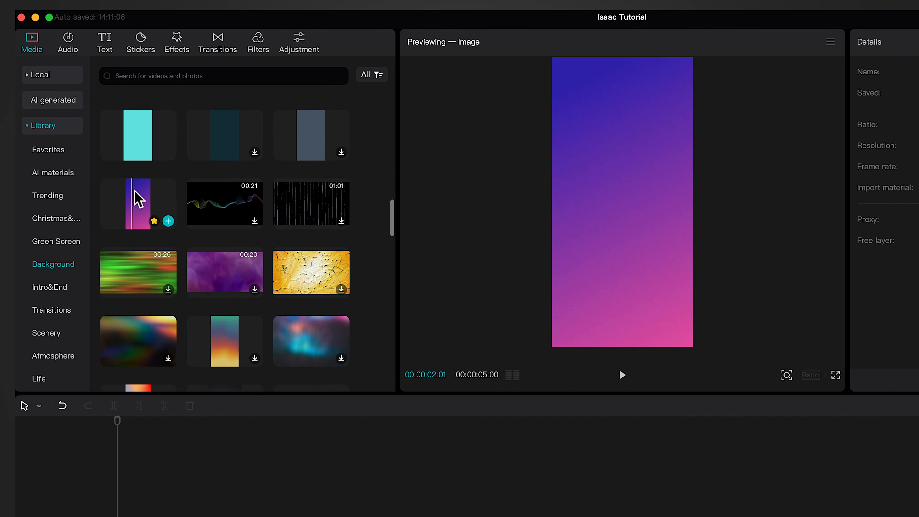
# - Add the Blue-purple background from the library to the start of the timeline
pyautogui.moveTo(135, 192); pyautogui.dragTo(161, 389)
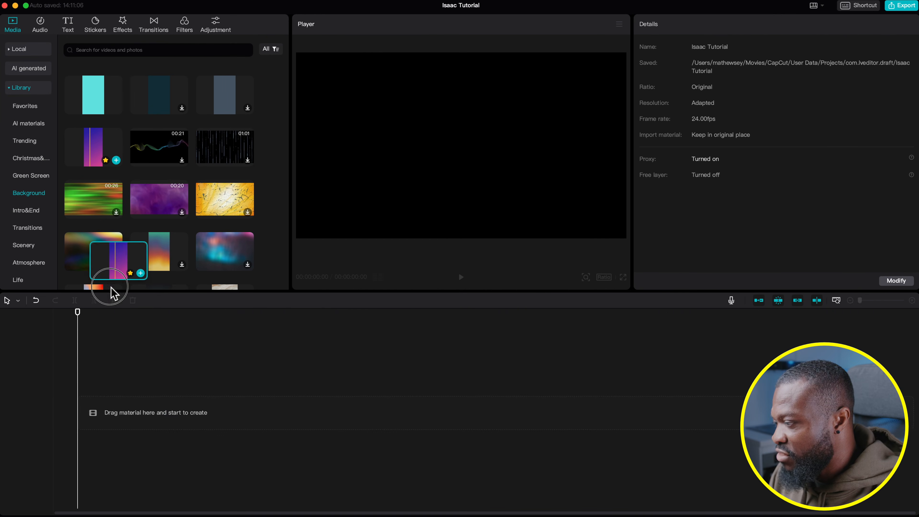
pyautogui.moveTo(111, 287); pyautogui.dragTo(104, 416)
pyautogui.click(153, 377)
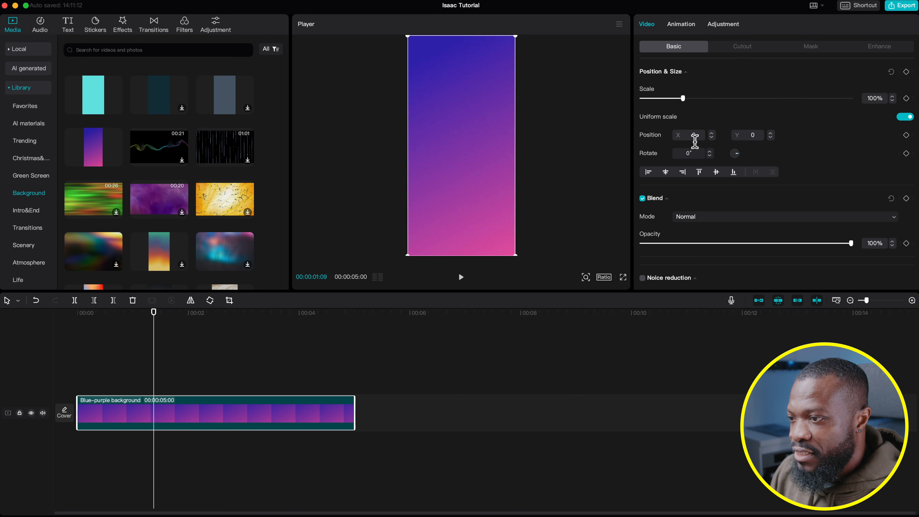
# - Rotate the blue-purple background clip to 270°
pyautogui.click(687, 155)
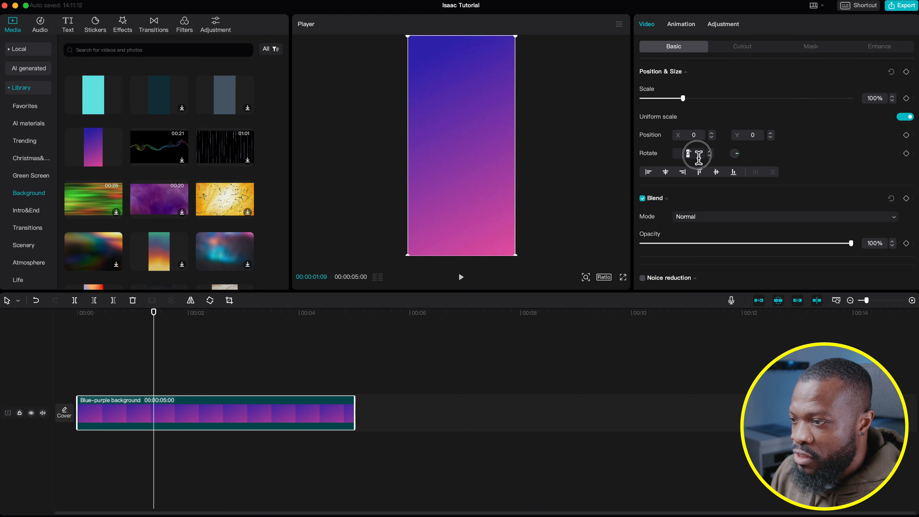
pyautogui.write('27')
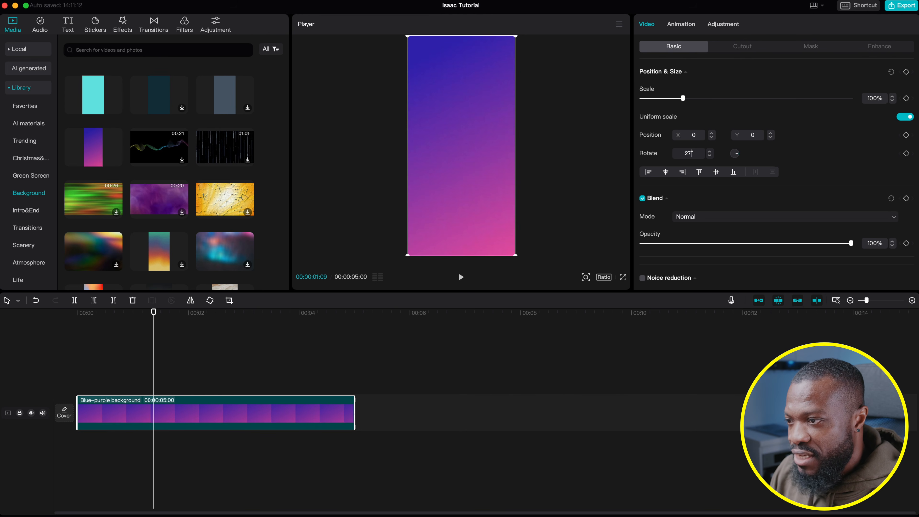
pyautogui.write('0')
pyautogui.press('Return')
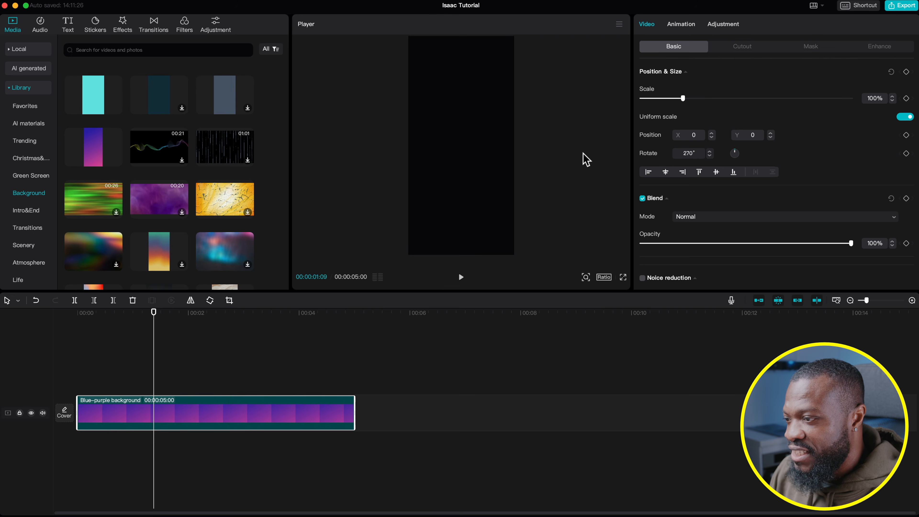
# - Set the project's aspect ratio to 16:9
pyautogui.click(166, 404)
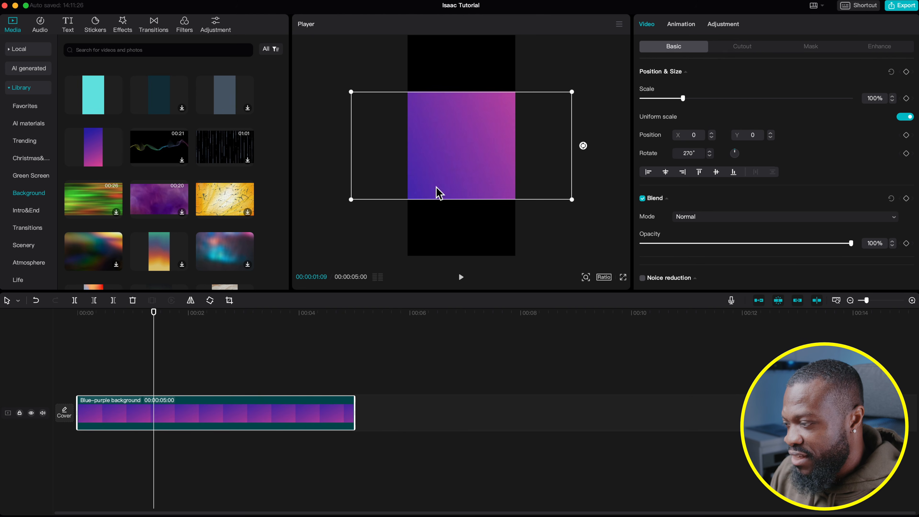
pyautogui.click(604, 277)
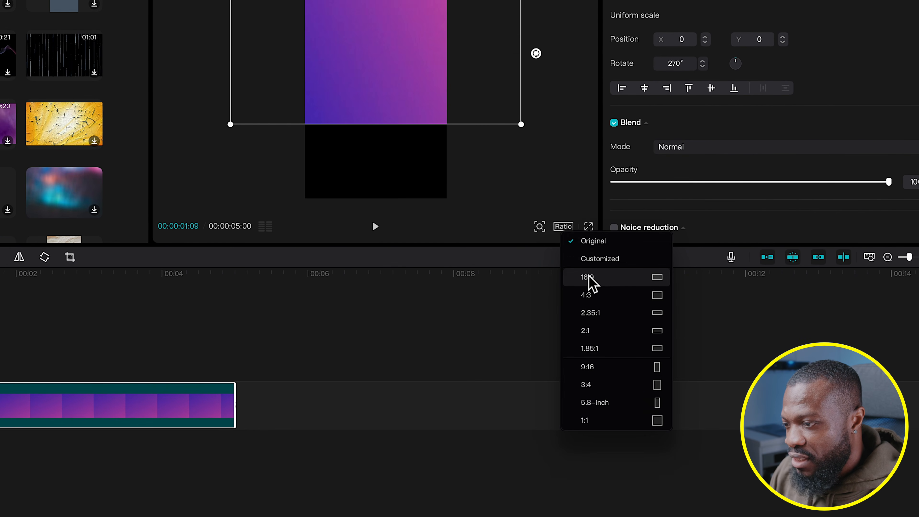
pyautogui.click(588, 277)
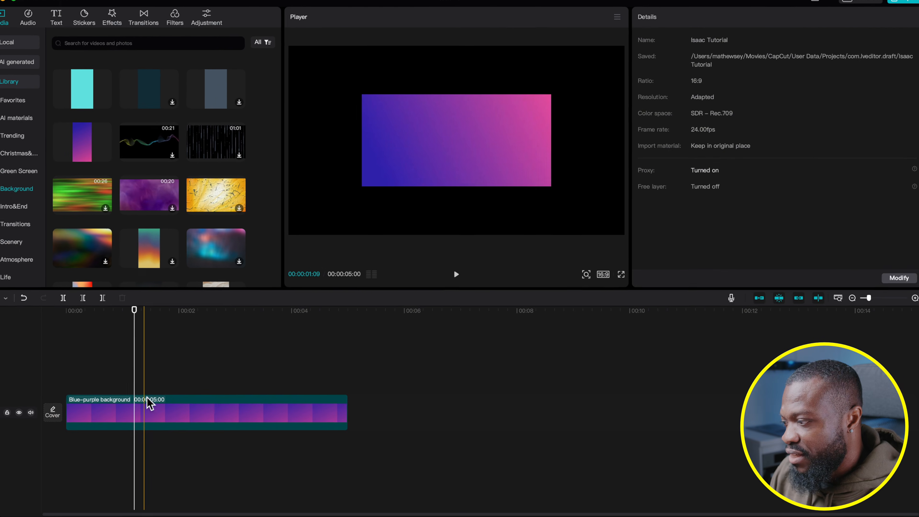
# - Scale the blue-purple background clip to 75%
pyautogui.click(148, 404)
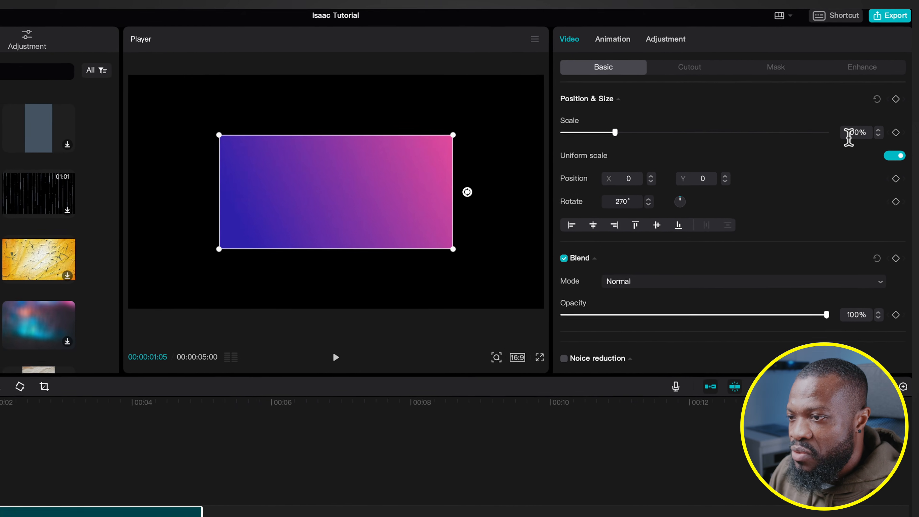
pyautogui.click(848, 135)
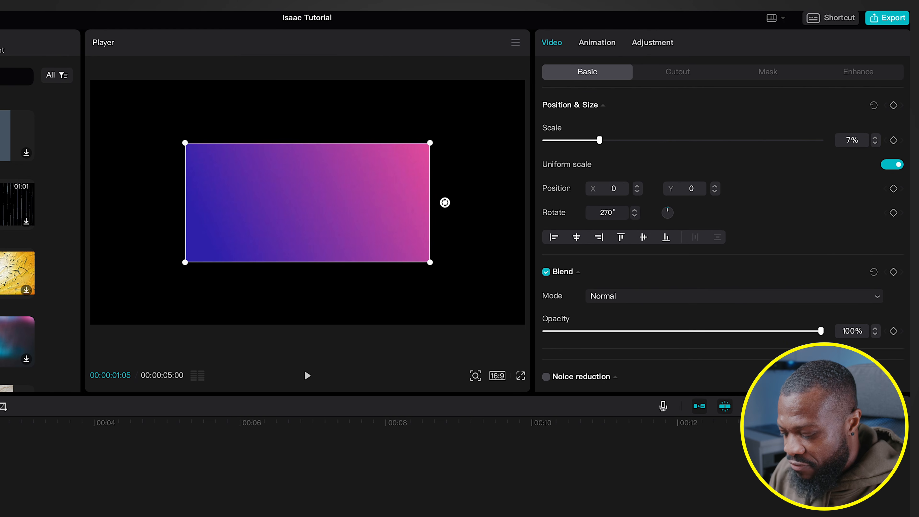
pyautogui.write('75')
pyautogui.press('Return')
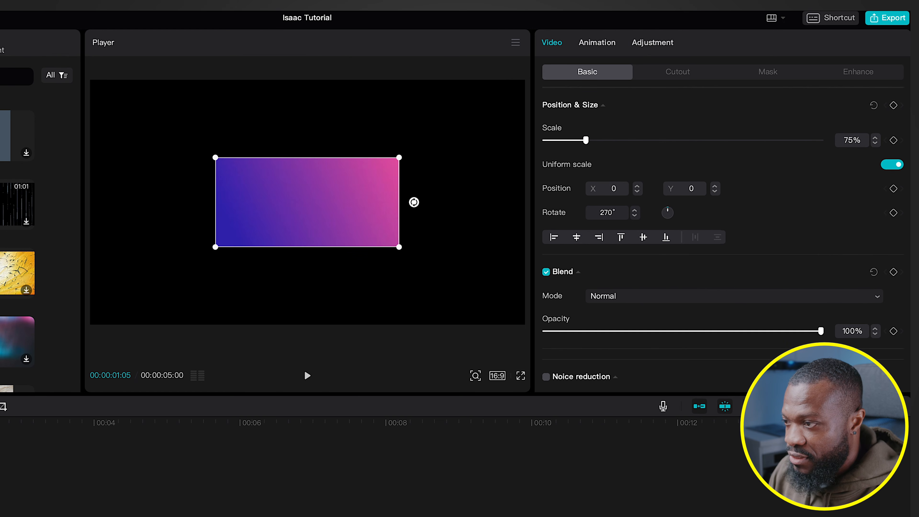
# - Apply a Rectangle mask to the background clip with round corners set to 20
pyautogui.click(763, 83)
pyautogui.click(759, 148)
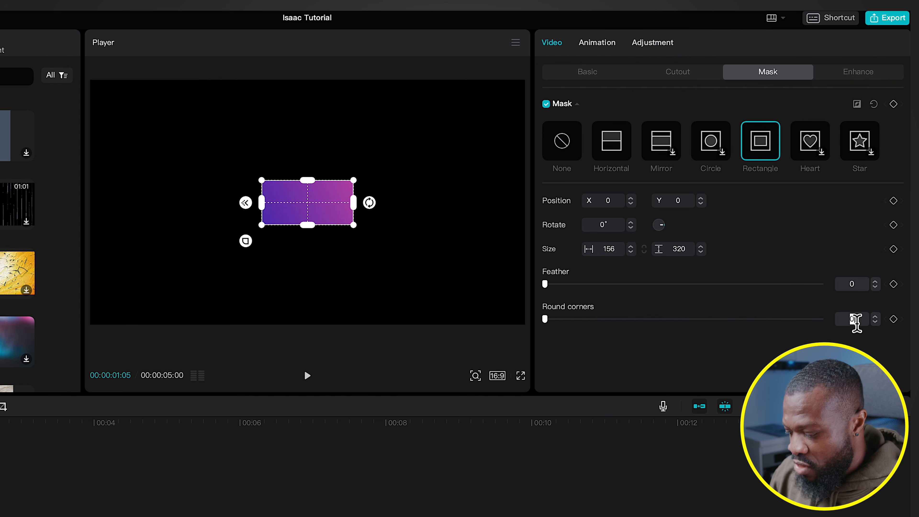
pyautogui.click(856, 319)
pyautogui.write('20')
pyautogui.press('Return')
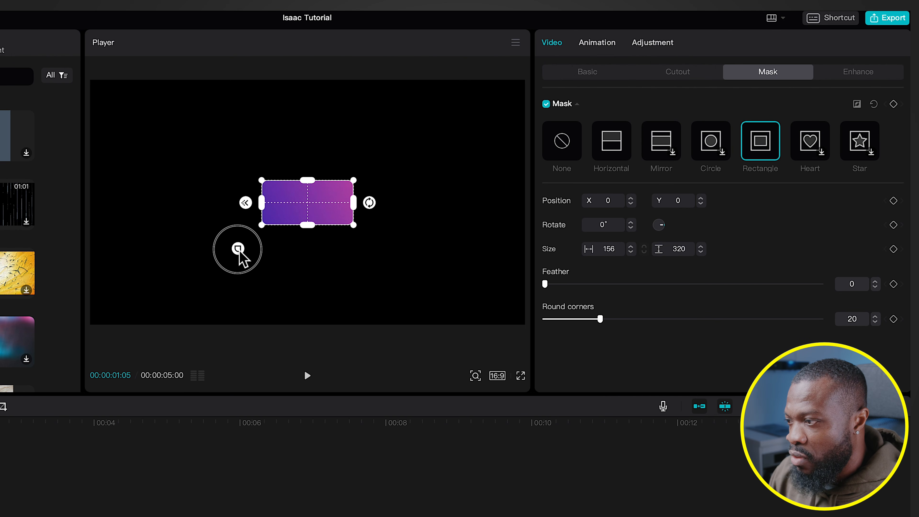
# - Lower the masked background's opacity to about 27%
pyautogui.click(574, 82)
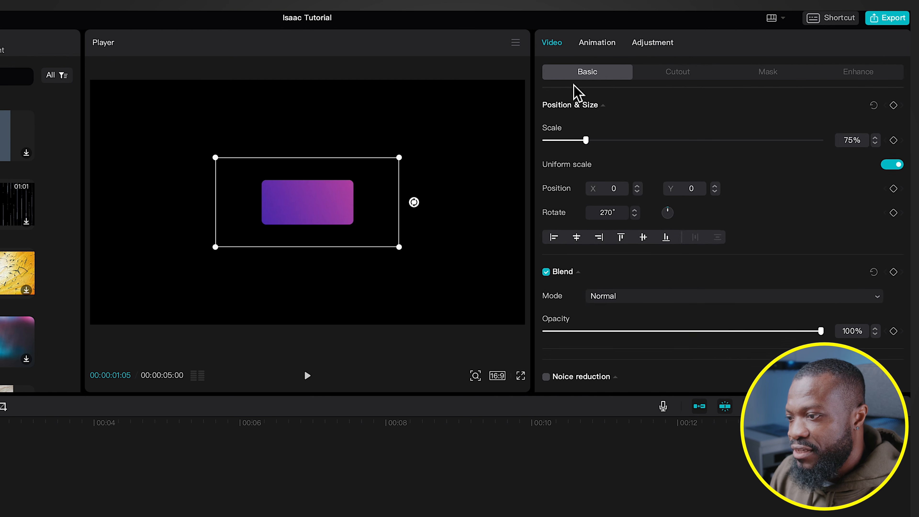
pyautogui.scroll(-5, 669, 297)
pyautogui.click(617, 241)
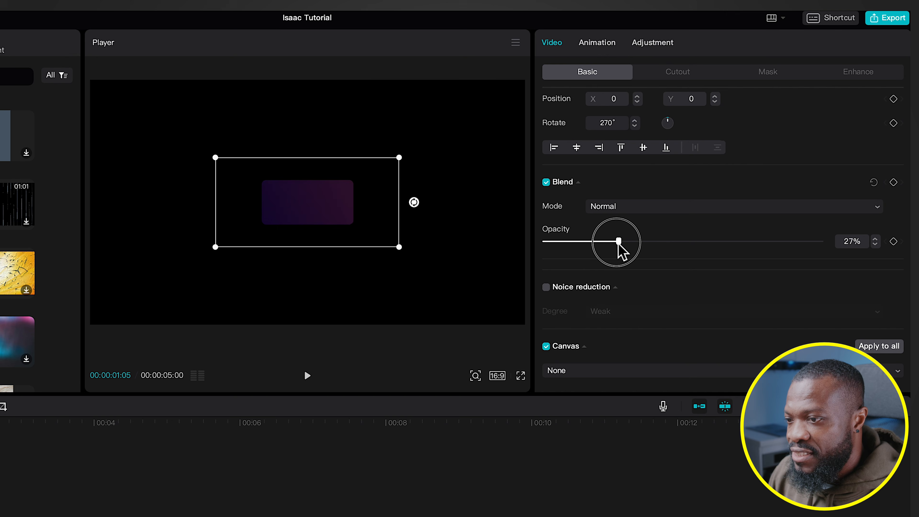
pyautogui.moveTo(618, 241); pyautogui.dragTo(617, 242)
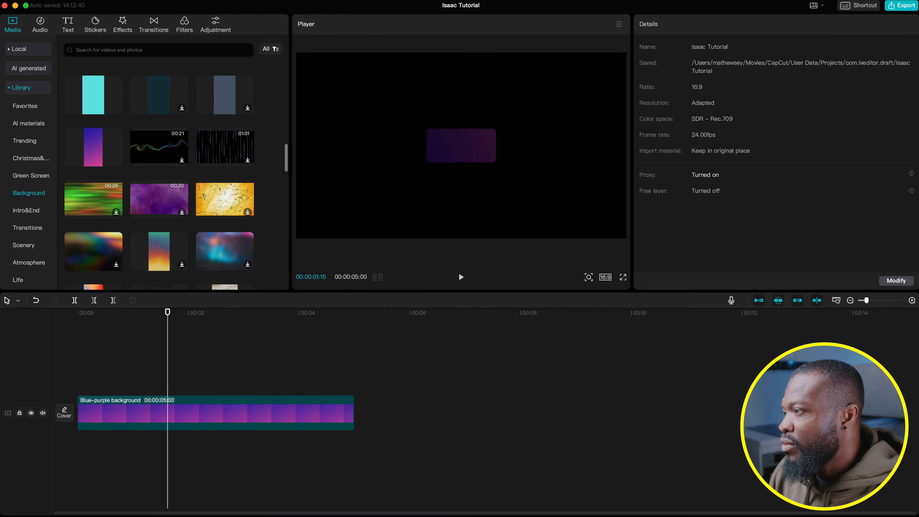
# - Add a default text clip above the background from the timeline start and extend both clips to 00:00:07:08
pyautogui.click(68, 27)
pyautogui.moveTo(83, 76); pyautogui.dragTo(75, 379)
pyautogui.moveTo(243, 388); pyautogui.dragTo(352, 390)
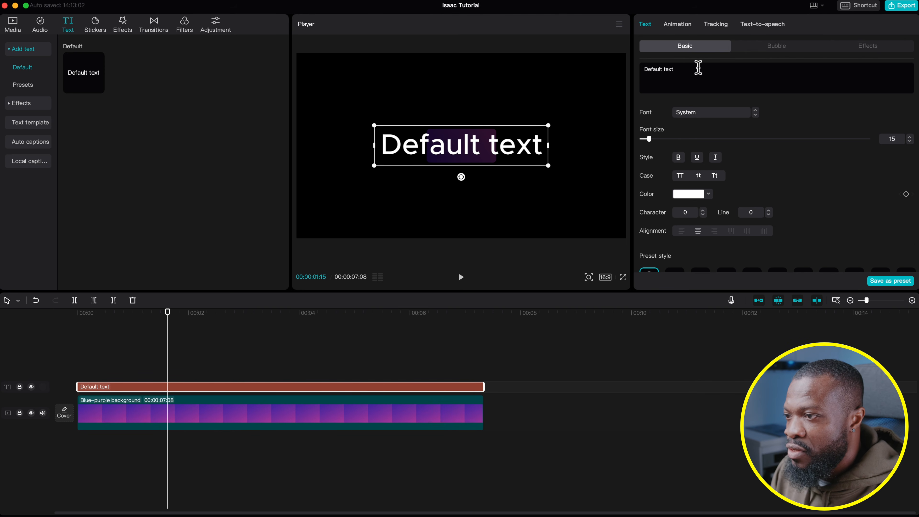
# - Replace the default text with "Design" and "rules" on two lines
pyautogui.moveTo(680, 73); pyautogui.dragTo(626, 76)
pyautogui.press('BackSpace')
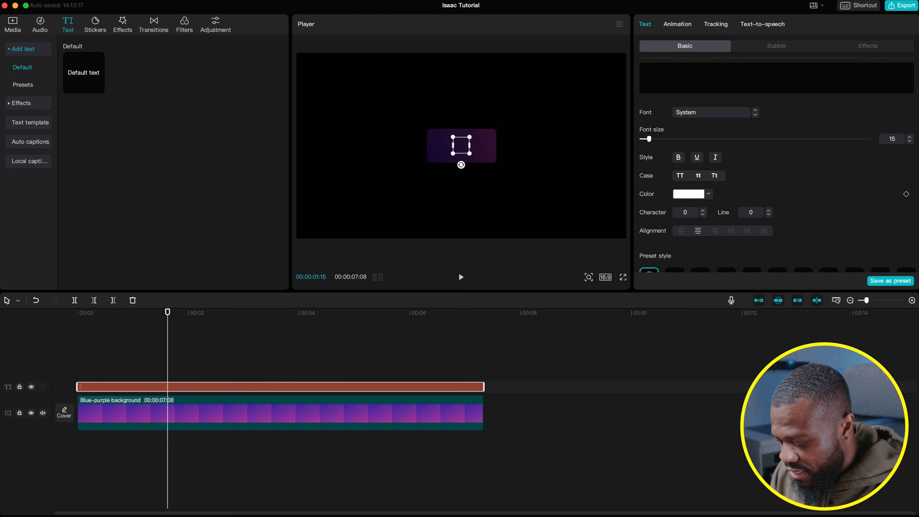
pyautogui.write('Design')
pyautogui.press('Return')
pyautogui.write('rules')
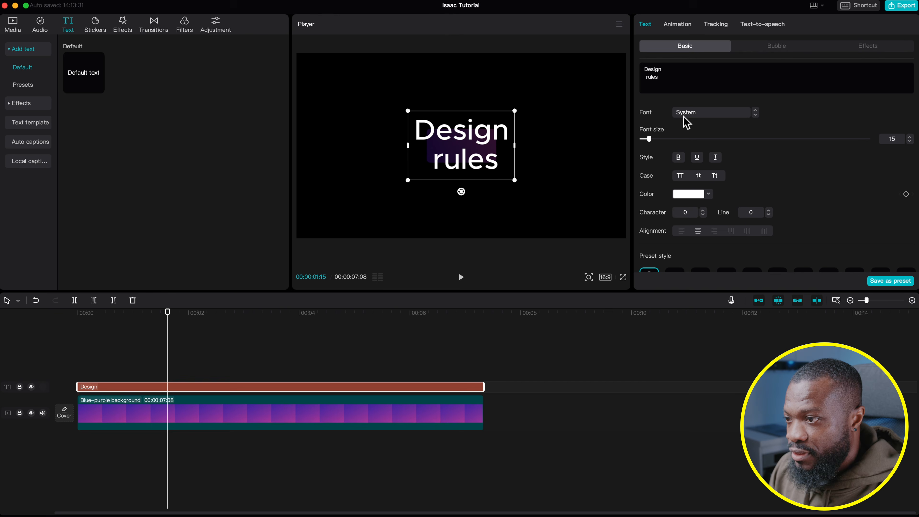
# - Change the text's font to Montserrat and shrink the text to fit inside the rounded rectangle
pyautogui.click(689, 113)
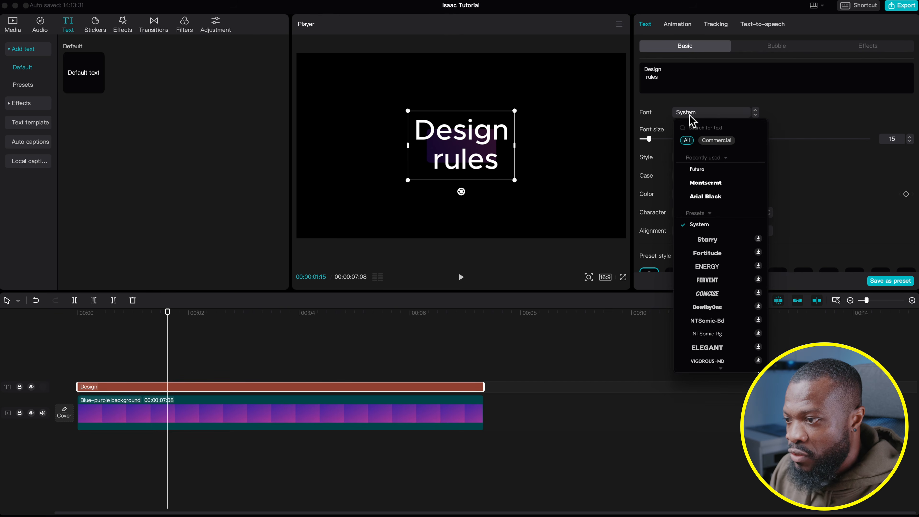
pyautogui.click(707, 183)
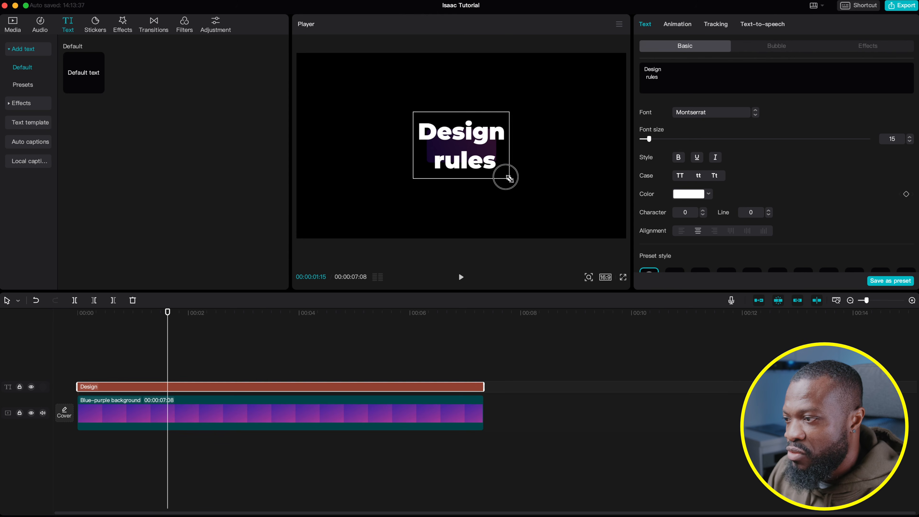
pyautogui.moveTo(503, 174); pyautogui.dragTo(474, 156)
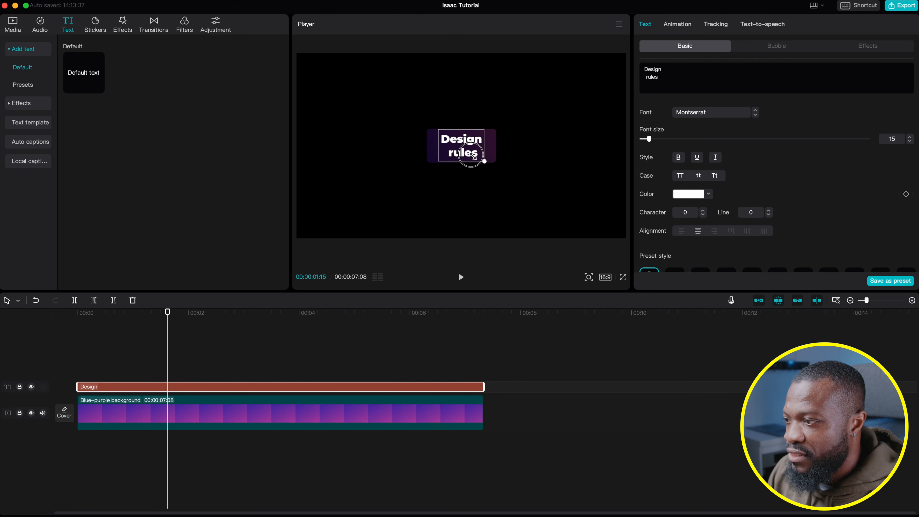
# - Enable a white glow on the text with intensity 24 and range 39
pyautogui.scroll(-10, 705, 231)
pyautogui.scroll(-3, 729, 232)
pyautogui.click(643, 96)
pyautogui.moveTo(704, 179); pyautogui.dragTo(709, 203)
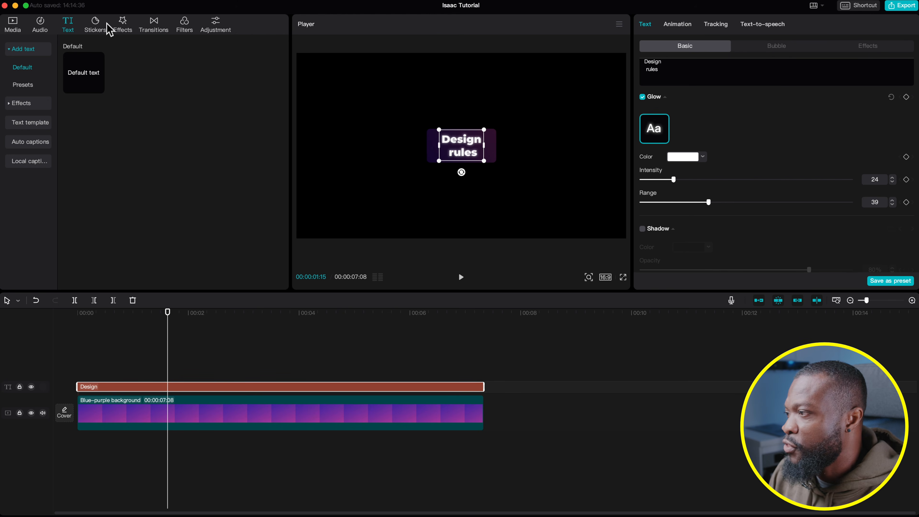
# - Place the square grey mosaic sticker from Cover-ups above the text and extend it to match the other clips' length
pyautogui.click(95, 25)
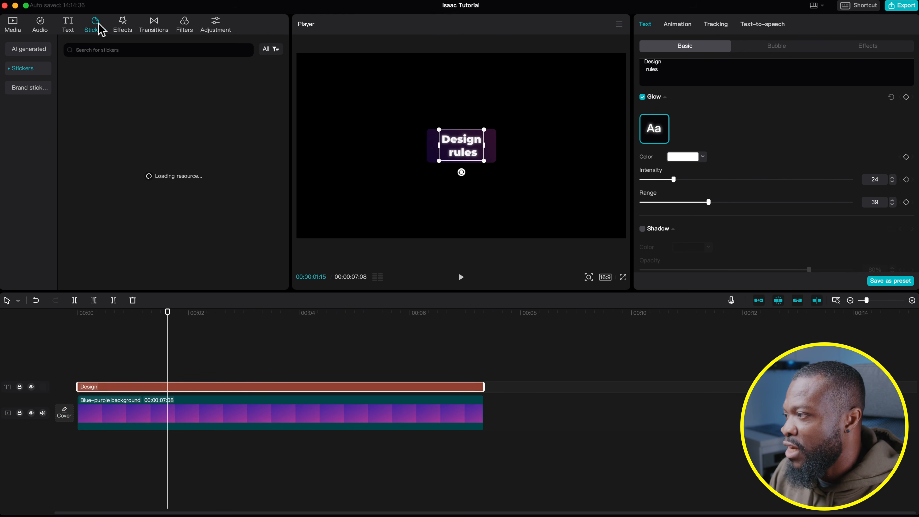
pyautogui.click(10, 69)
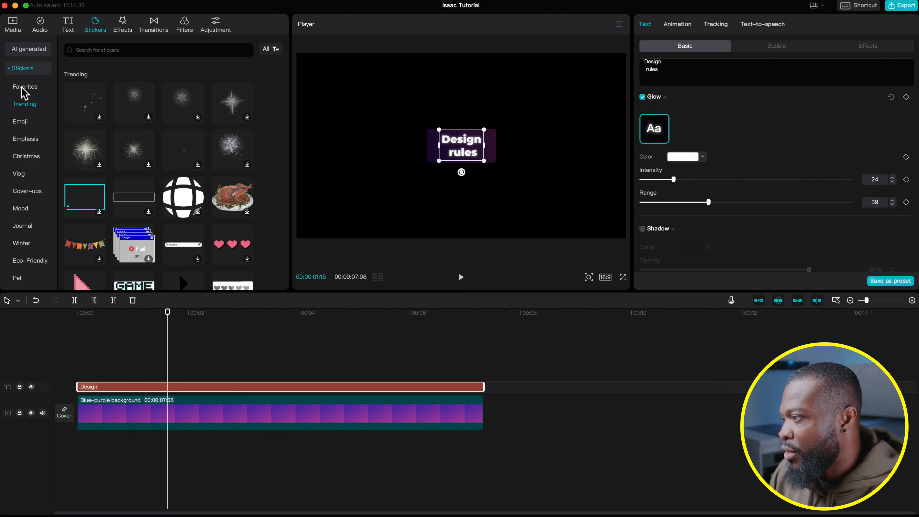
pyautogui.click(24, 192)
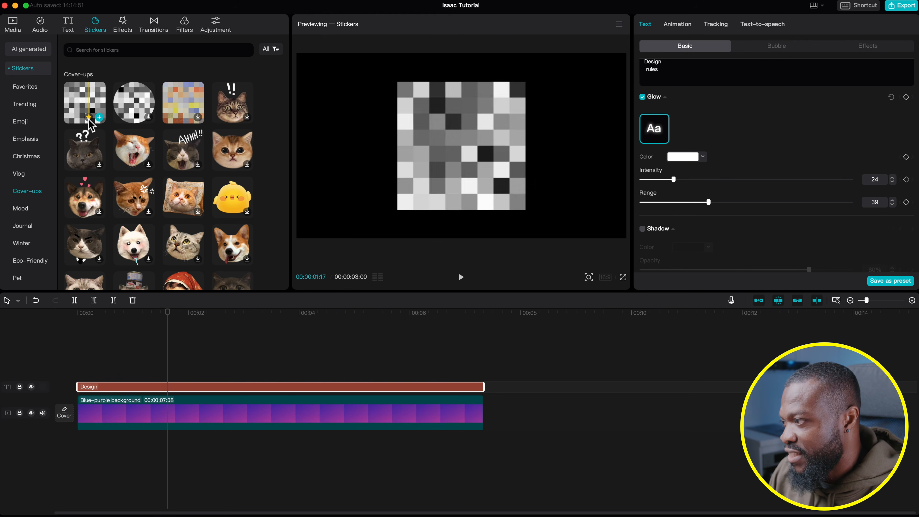
pyautogui.moveTo(94, 125); pyautogui.dragTo(85, 372)
pyautogui.moveTo(243, 373); pyautogui.dragTo(484, 372)
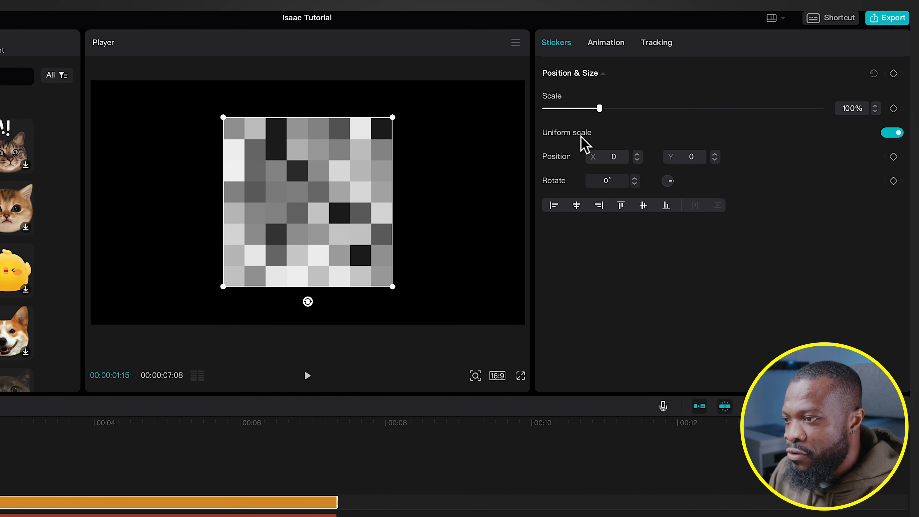
# - Turn off the mosaic sticker's uniform scale, reduce its height to 14%, and move it up over "Design"
pyautogui.click(893, 134)
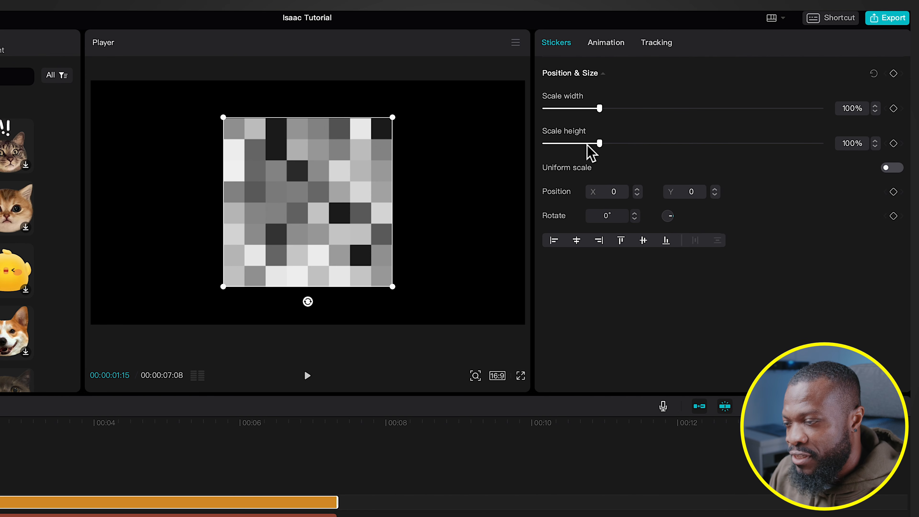
pyautogui.moveTo(594, 145); pyautogui.dragTo(553, 152)
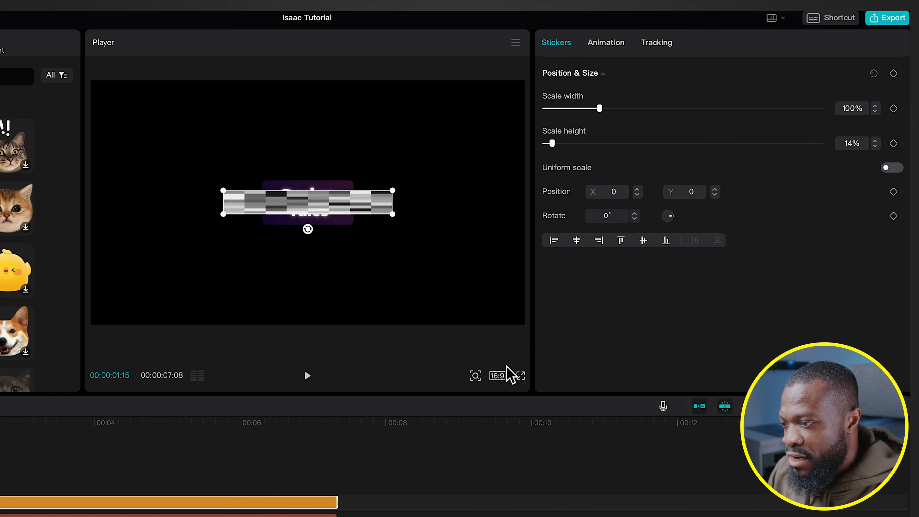
pyautogui.click(475, 376)
pyautogui.moveTo(460, 398); pyautogui.dragTo(474, 400)
pyautogui.moveTo(351, 203); pyautogui.dragTo(354, 188)
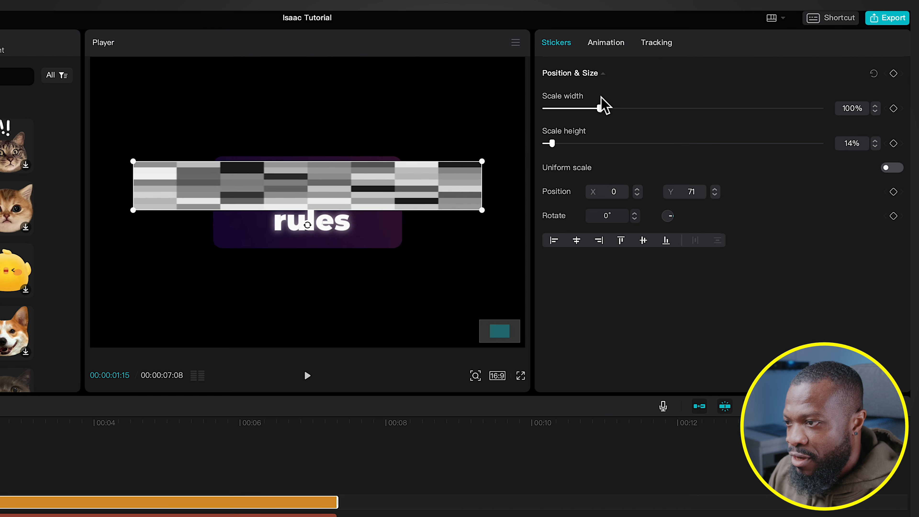
# - Fit the mosaic sticker over "Design" with scale width 31%, scale height 10% and Y position 79
pyautogui.moveTo(553, 144); pyautogui.dragTo(549, 144)
pyautogui.moveTo(600, 110); pyautogui.dragTo(560, 111)
pyautogui.moveTo(586, 103); pyautogui.dragTo(588, 103)
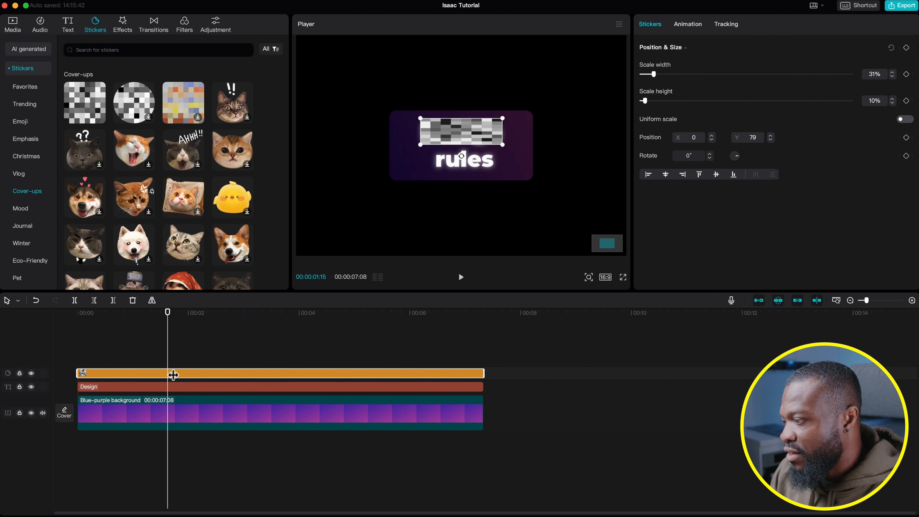
# - Duplicate the mosaic sticker onto a new track, move the copy over "rules" at Y -68, and narrow its width to 24%
pyautogui.moveTo(185, 377); pyautogui.dragTo(186, 360)
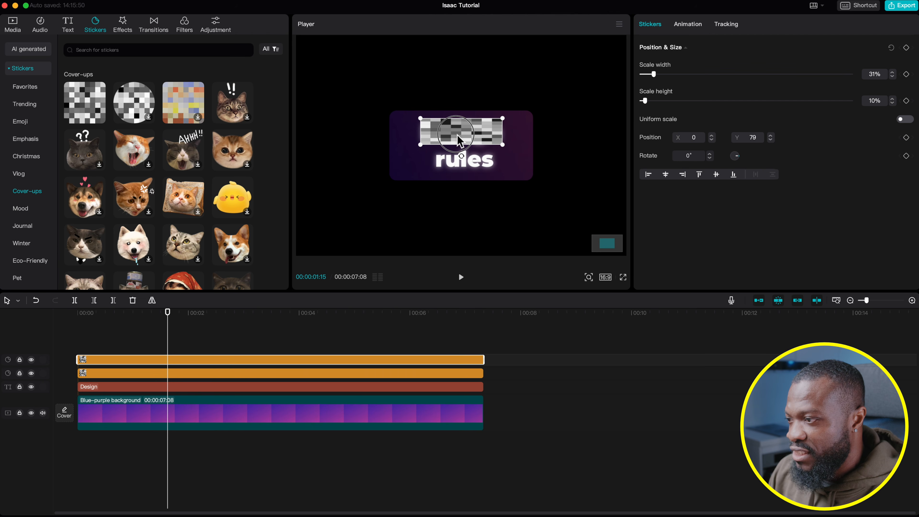
pyautogui.moveTo(457, 139); pyautogui.dragTo(458, 166)
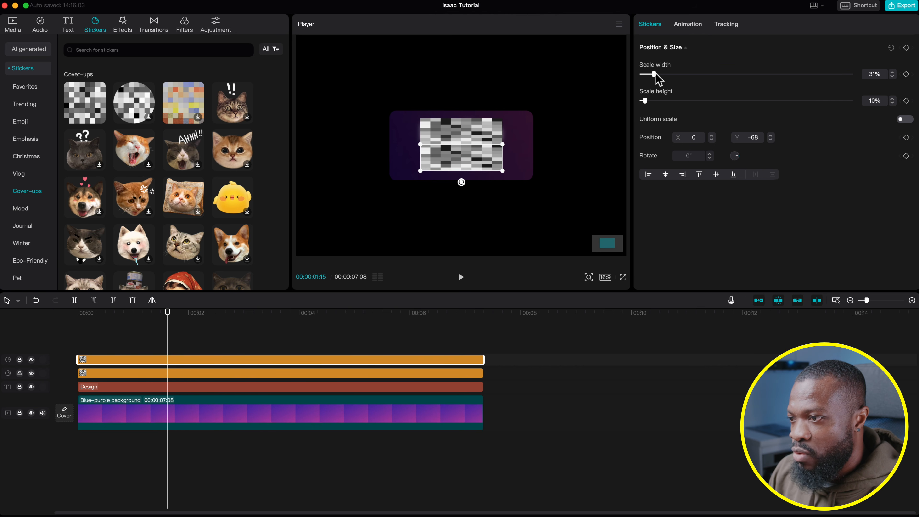
pyautogui.moveTo(656, 74); pyautogui.dragTo(653, 75)
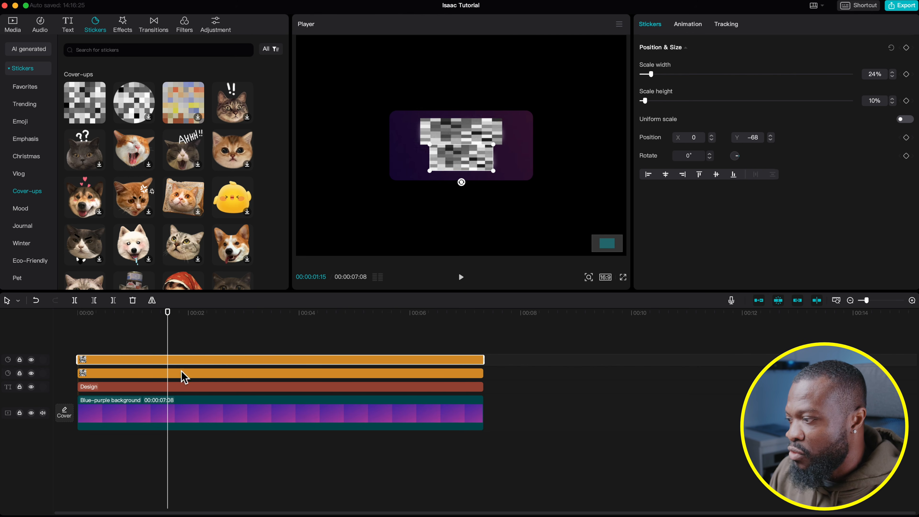
# - Combine the two mosaic stickers into a single compound clip
pyautogui.moveTo(153, 349); pyautogui.dragTo(162, 376)
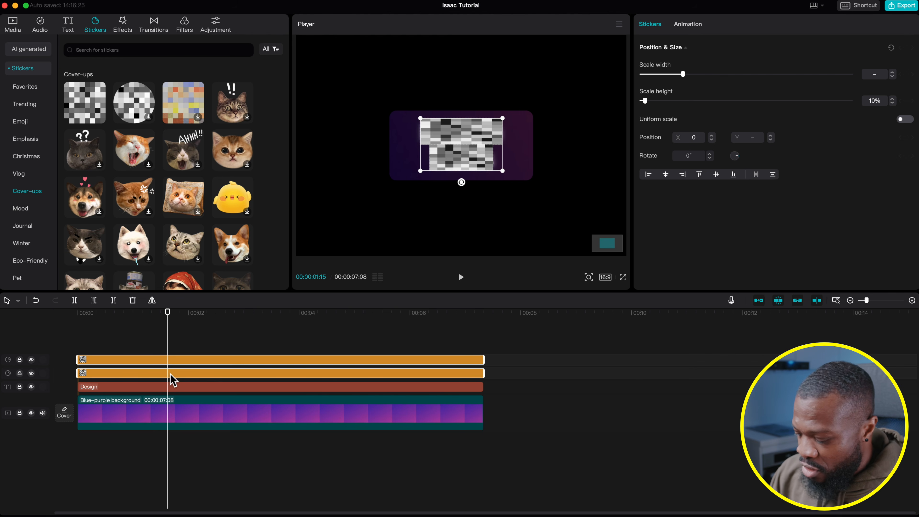
pyautogui.hotkey('alt', 'g')
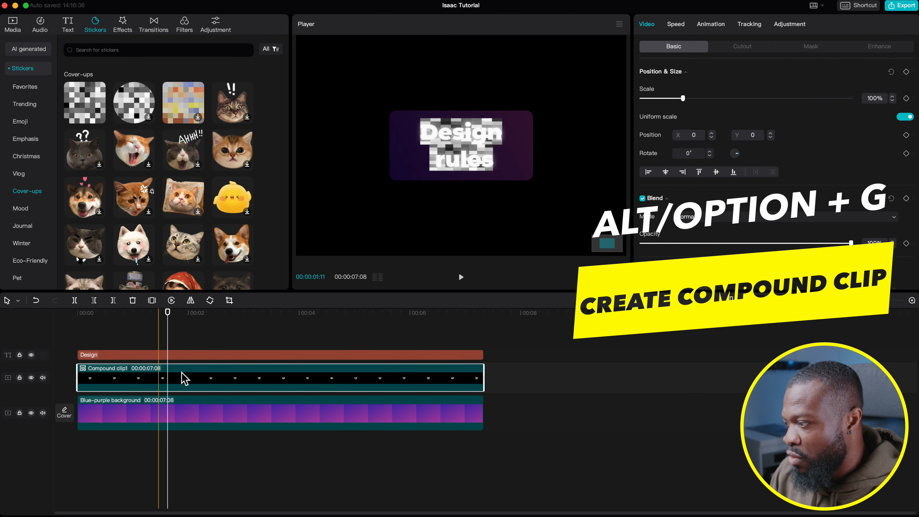
pyautogui.click(176, 336)
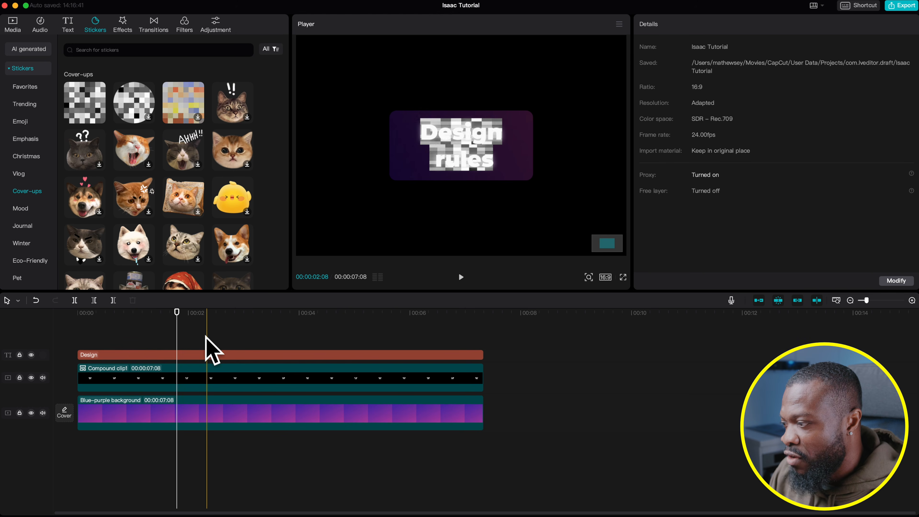
pyautogui.click(207, 345)
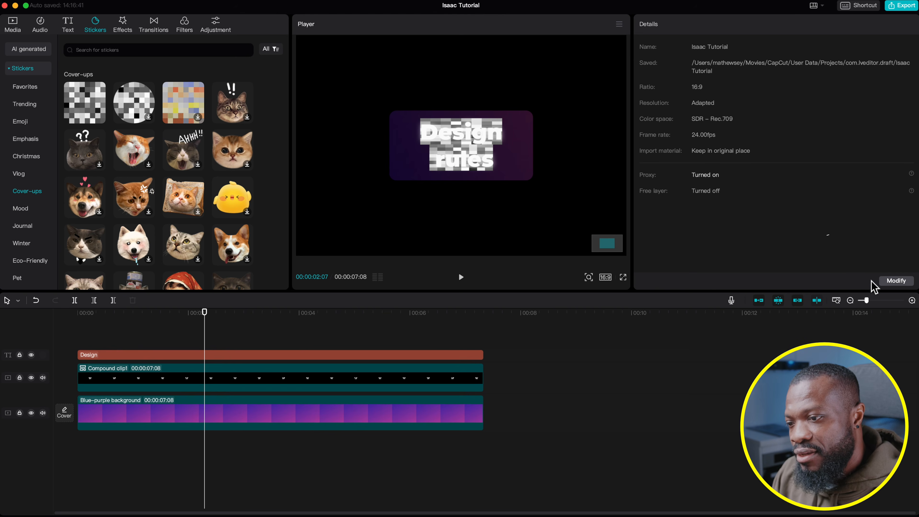
# - Turn on Free layer in the project settings, save, and move the compound clip above the "Design" text track
pyautogui.click(897, 281)
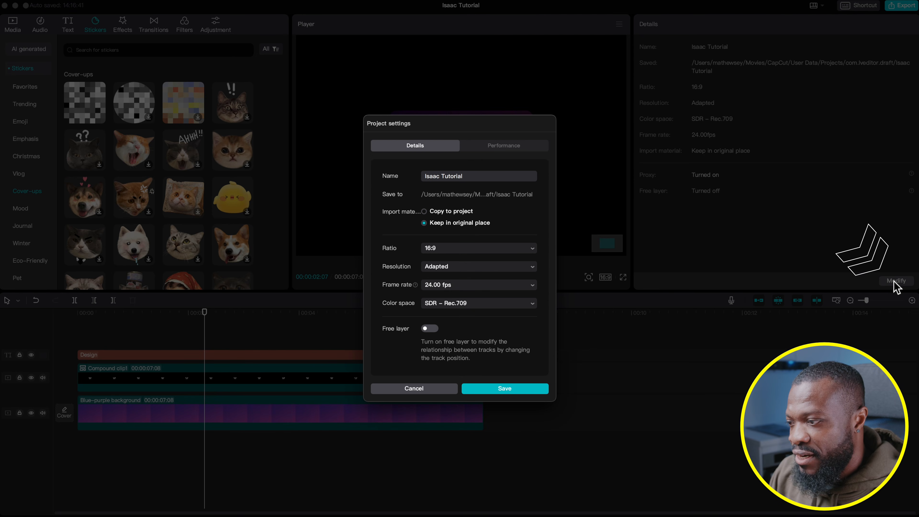
pyautogui.click(431, 328)
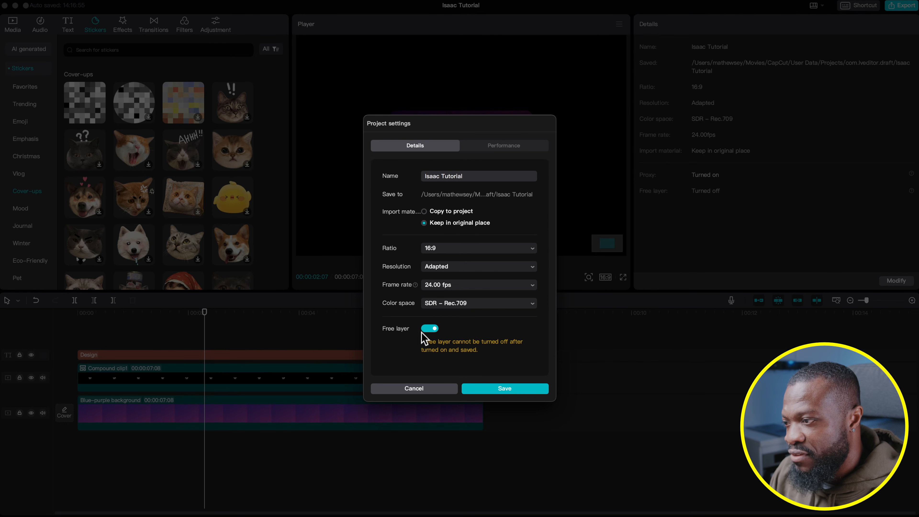
pyautogui.click(507, 147)
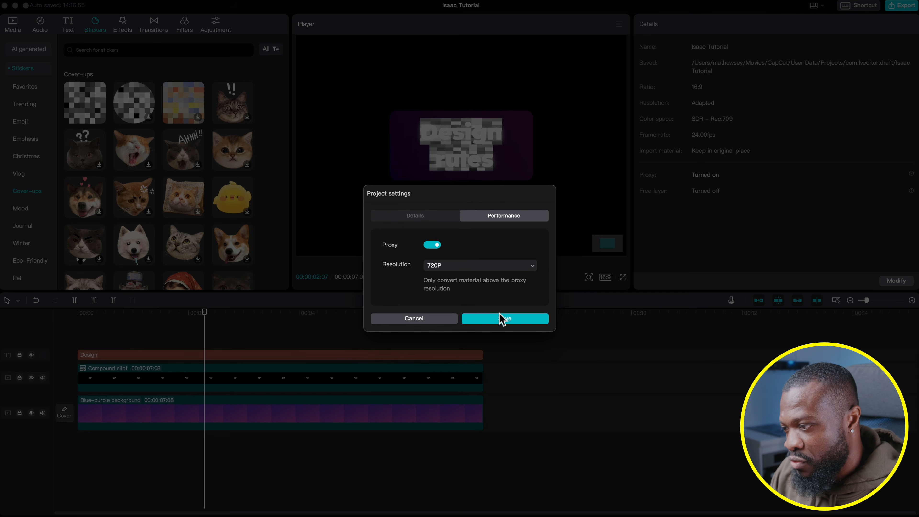
pyautogui.click(502, 320)
pyautogui.moveTo(171, 382); pyautogui.dragTo(171, 344)
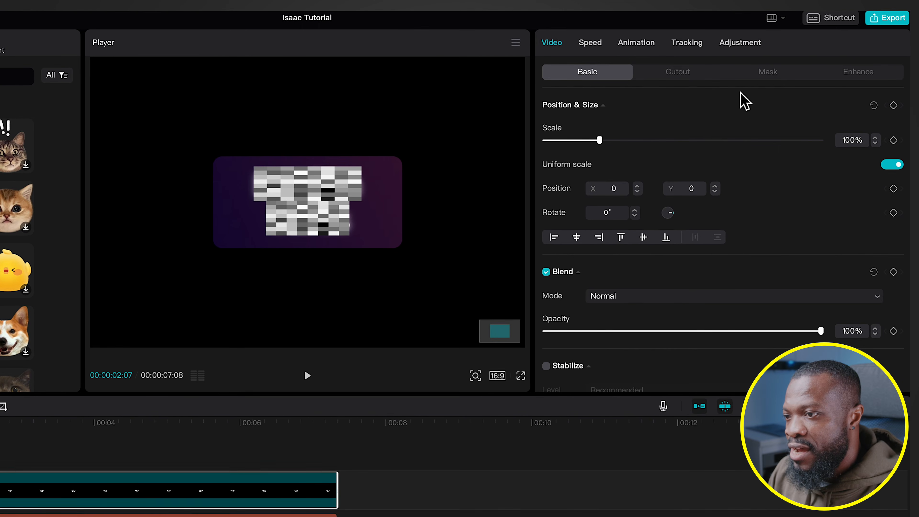
# - Apply a Rectangle mask to the mosaic compound clip, sized 231 by 140 around the mosaic, with feather 6
pyautogui.click(772, 73)
pyautogui.click(765, 149)
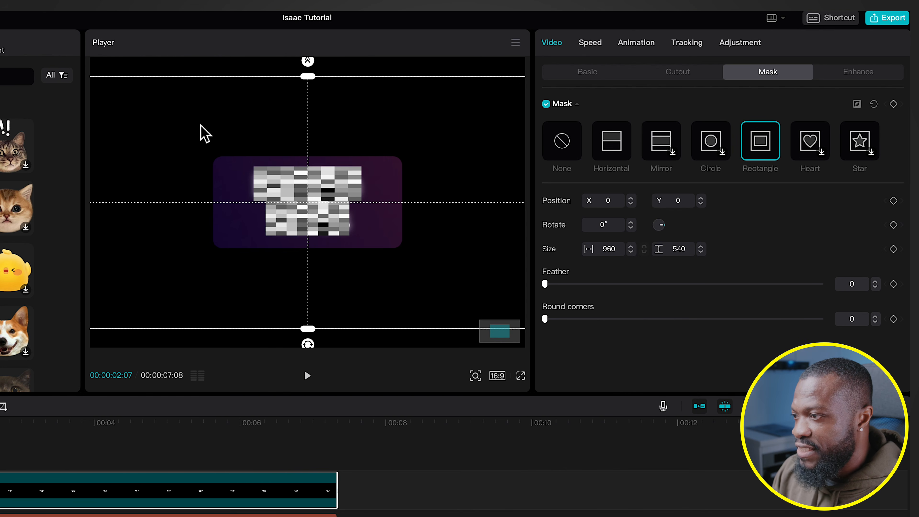
pyautogui.click(631, 252)
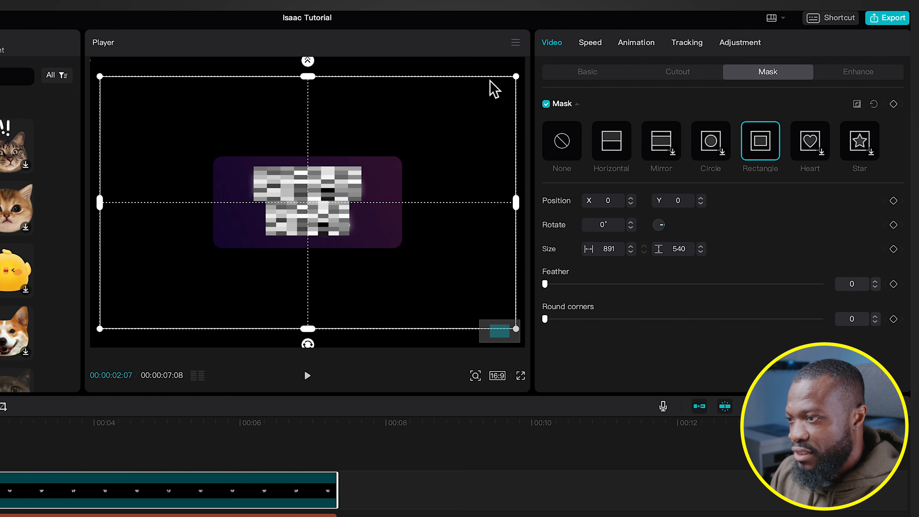
pyautogui.moveTo(517, 78); pyautogui.dragTo(365, 132)
pyautogui.moveTo(545, 284); pyautogui.dragTo(562, 287)
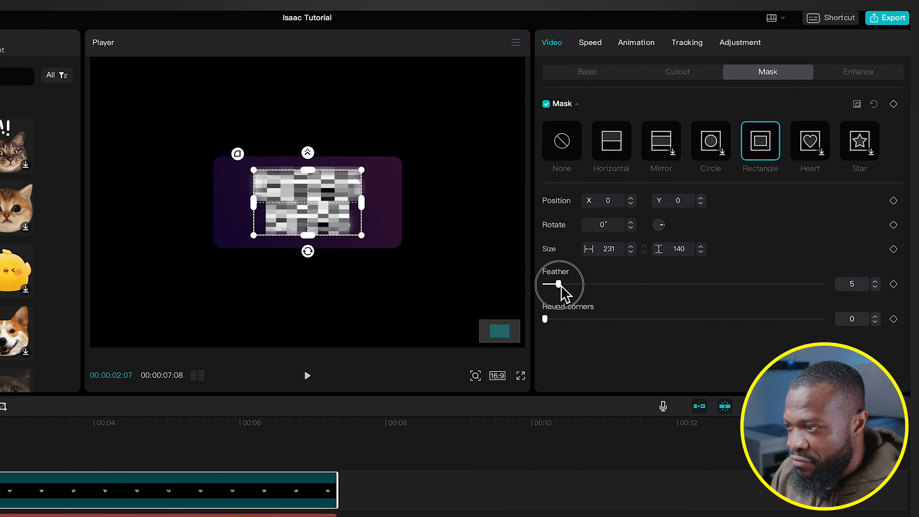
pyautogui.click(209, 328)
pyautogui.press('space')
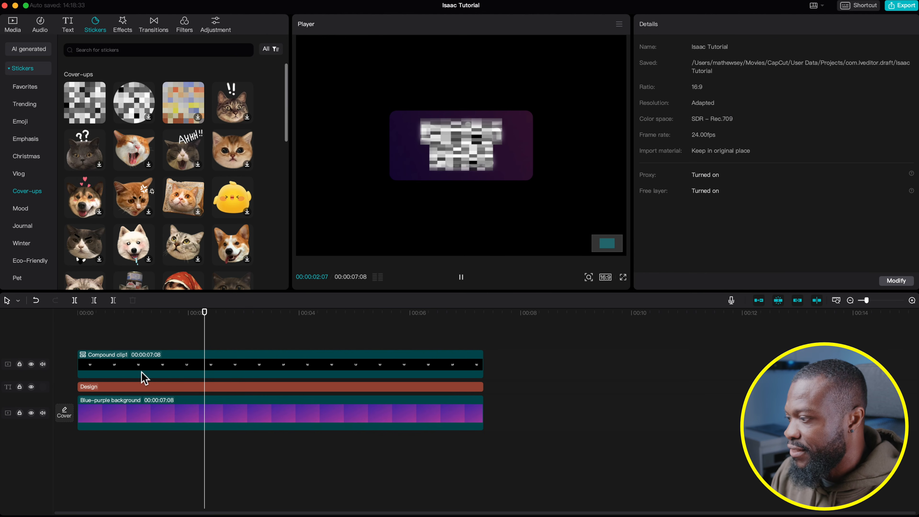
# - Trim the end of the mosaic compound clip so it lasts 00:00:02:21
pyautogui.click(124, 338)
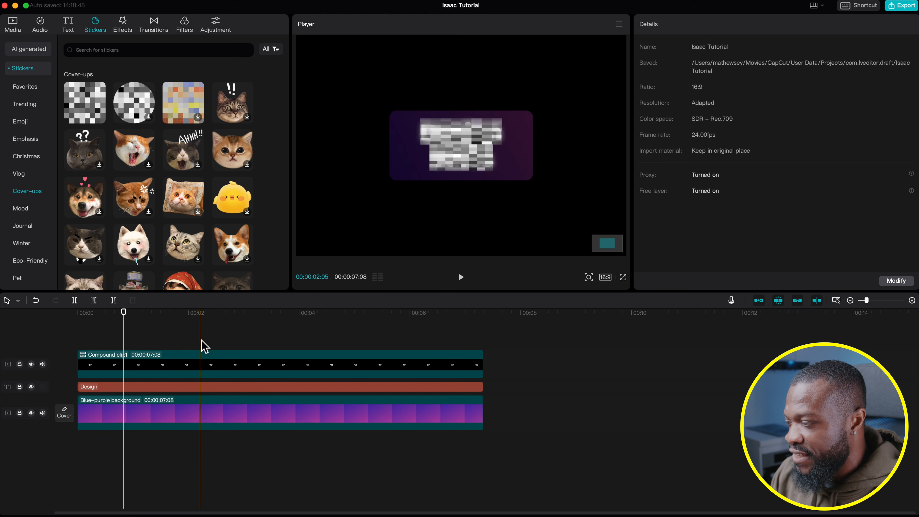
pyautogui.click(220, 346)
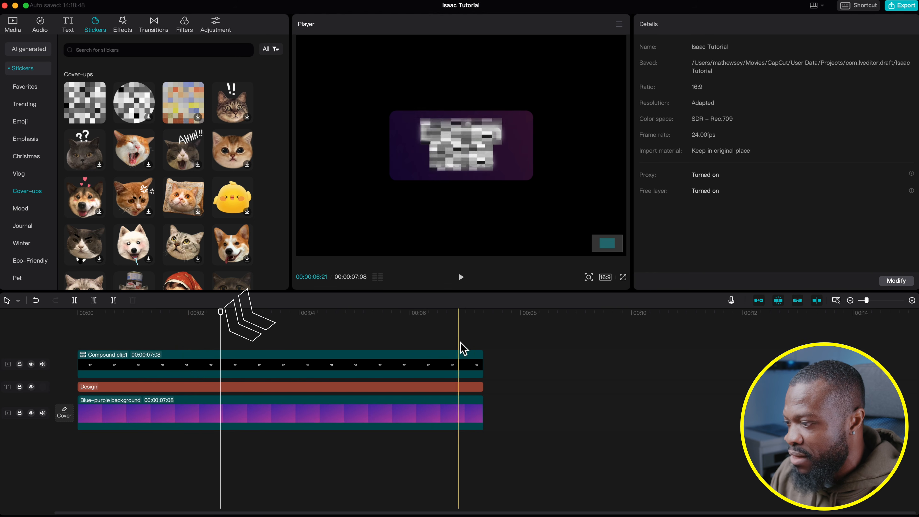
pyautogui.moveTo(482, 362); pyautogui.dragTo(237, 361)
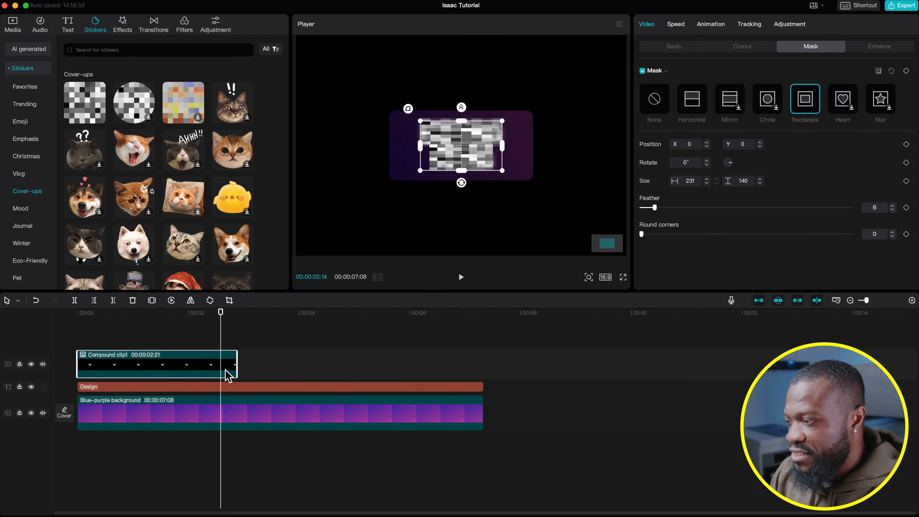
# - Add a Fade Out exit animation to the mosaic compound clip with a duration of 0.6 s
pyautogui.click(712, 27)
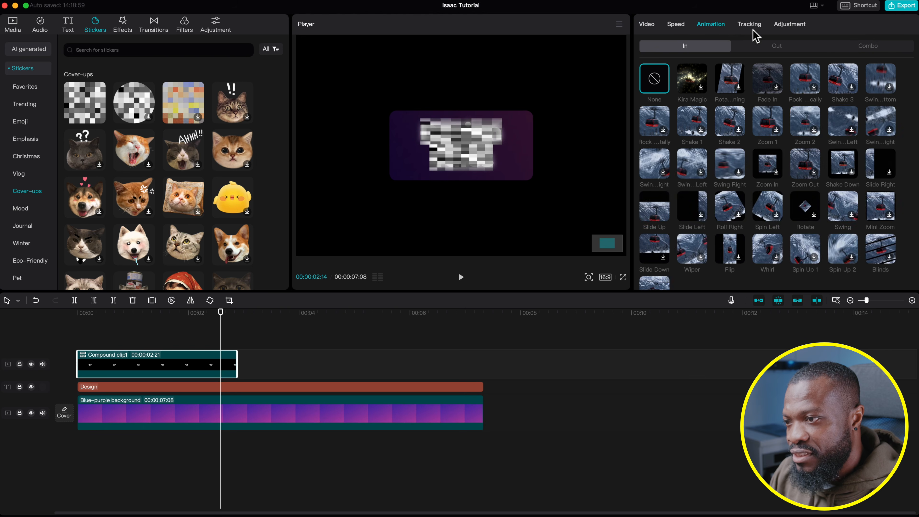
pyautogui.click(780, 45)
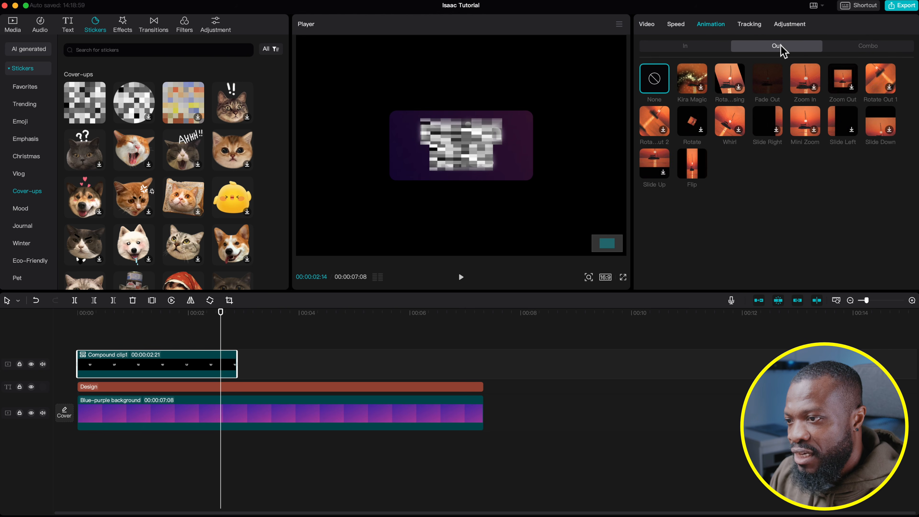
pyautogui.click(768, 87)
pyautogui.click(101, 334)
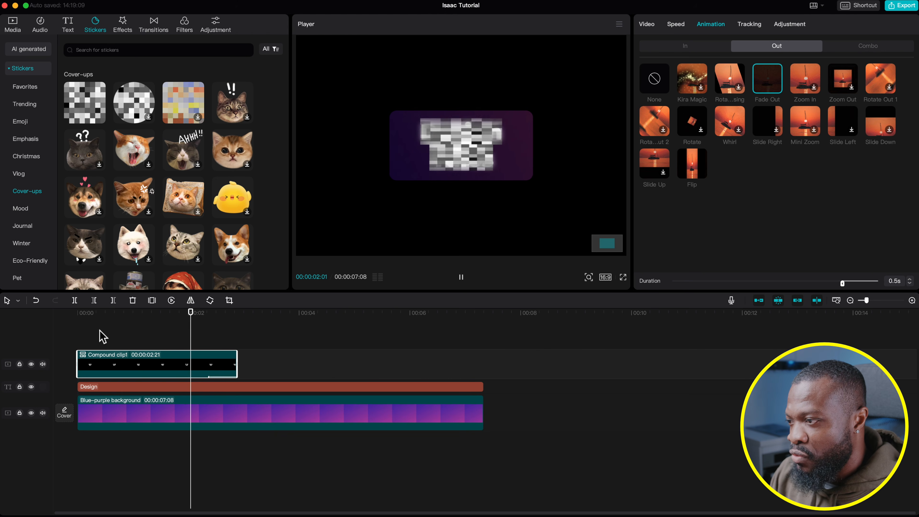
pyautogui.press('space')
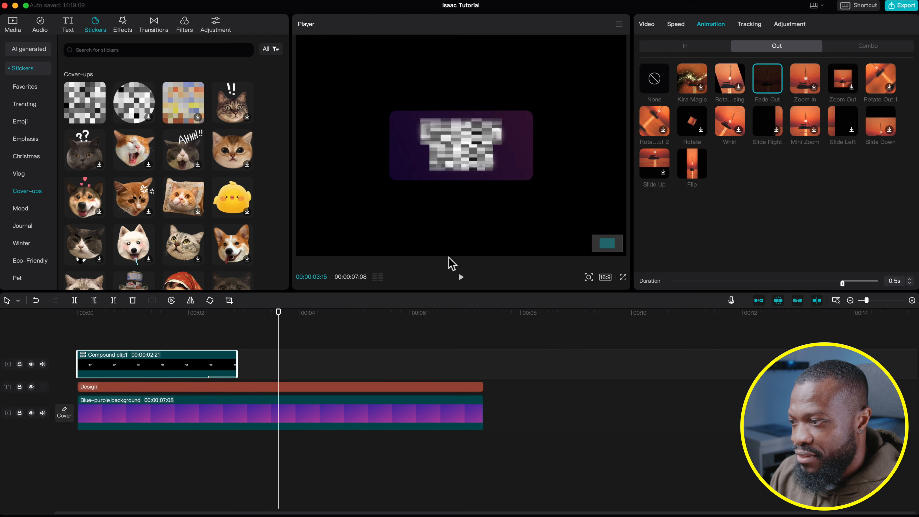
pyautogui.click(913, 280)
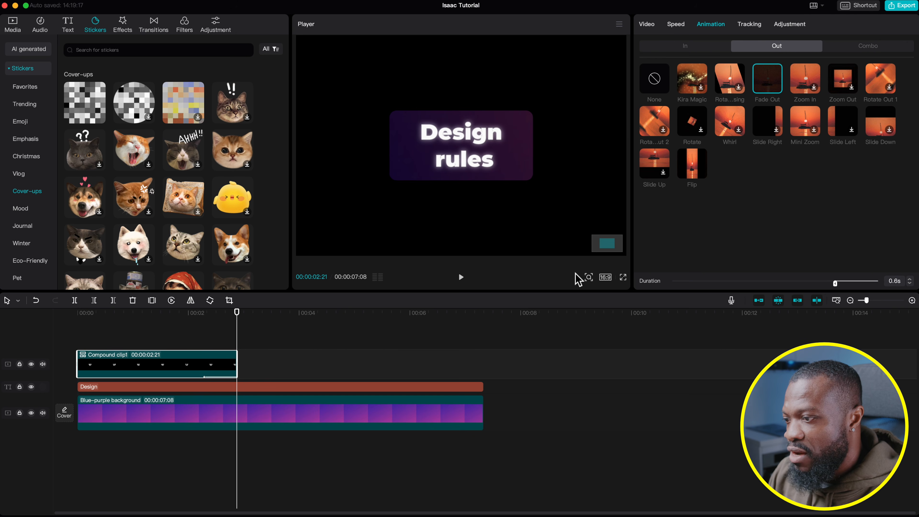
pyautogui.click(589, 278)
pyautogui.click(572, 293)
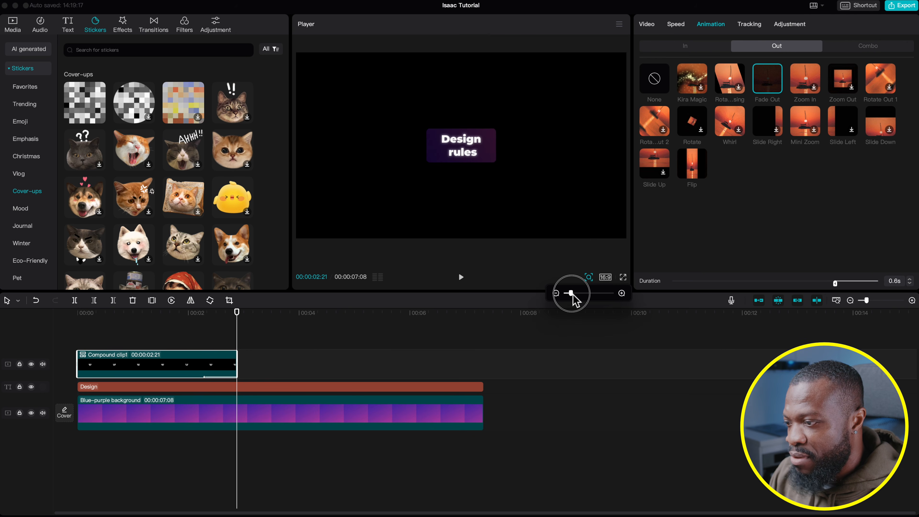
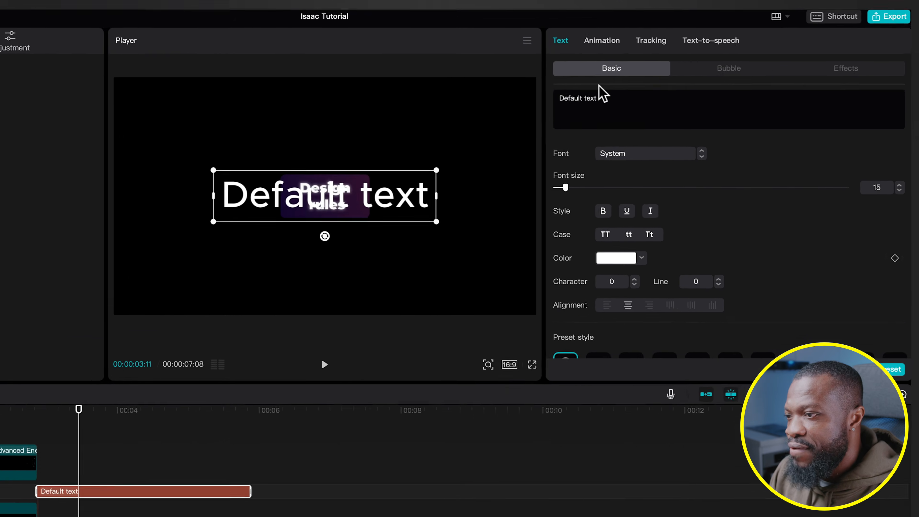
# - Replace the placeholder wording of the new text clip with a row of 13 hyphens
pyautogui.tripleClick(606, 99)
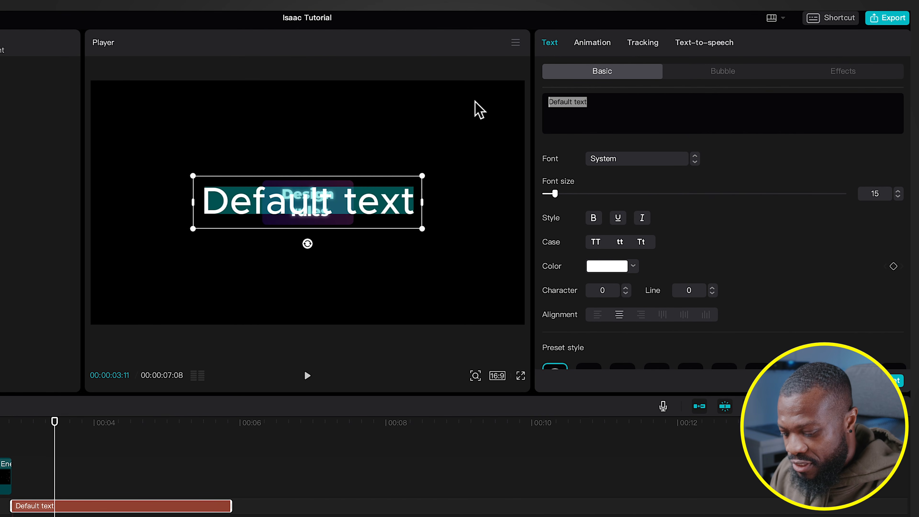
pyautogui.press('BackSpace')
pyautogui.write('--')
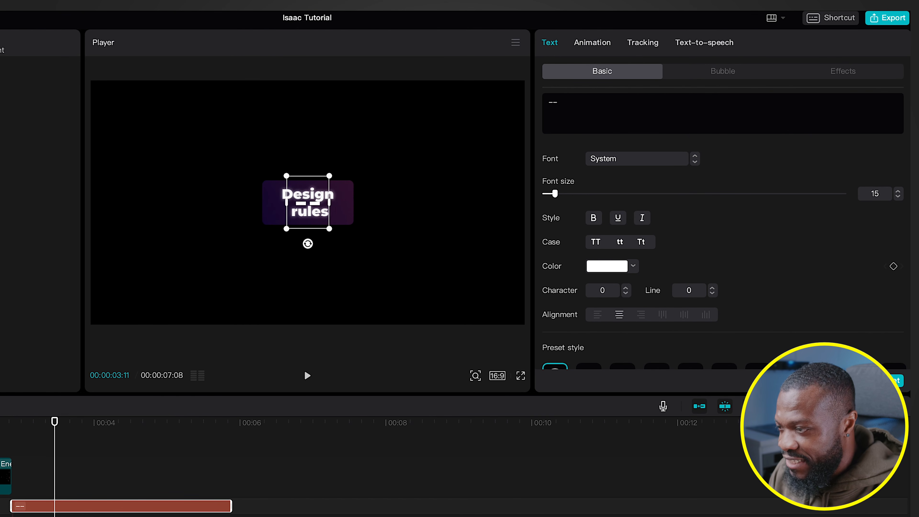
pyautogui.write('-----------')
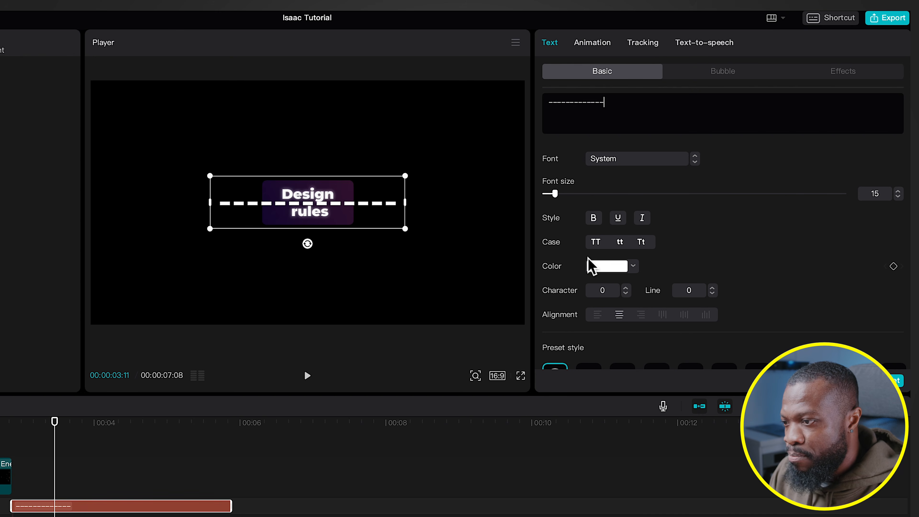
# - Color the hyphen text yellow and set its character spacing to -3 so the dashes join into a line
pyautogui.click(605, 269)
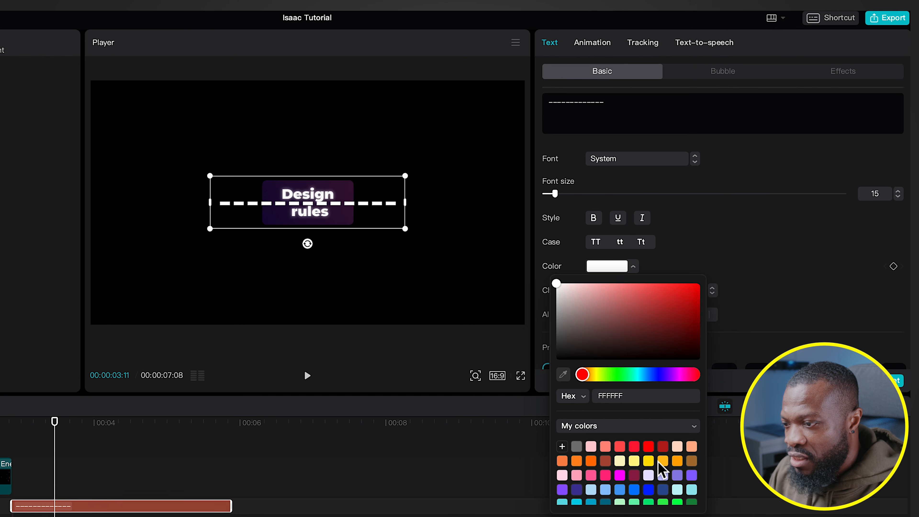
pyautogui.click(650, 462)
pyautogui.click(677, 258)
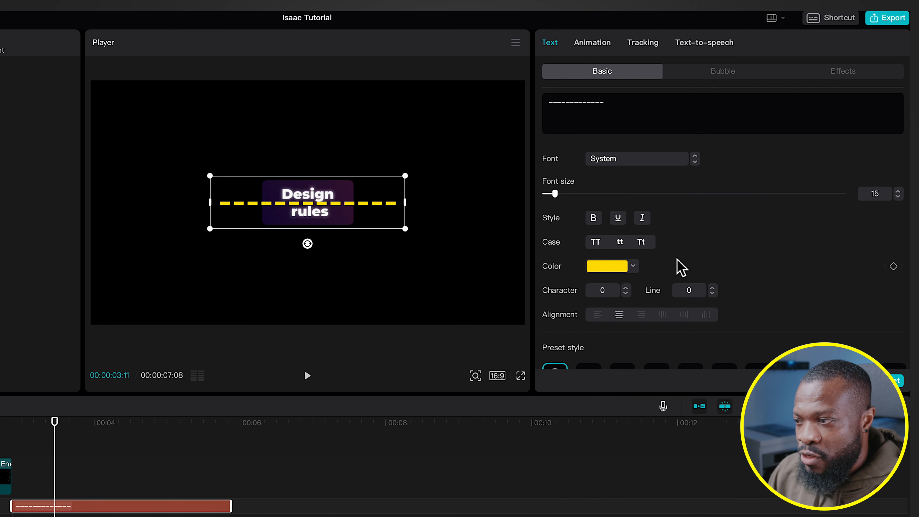
pyautogui.click(626, 293)
pyautogui.click(626, 293)
pyautogui.click(626, 293)
pyautogui.click(626, 294)
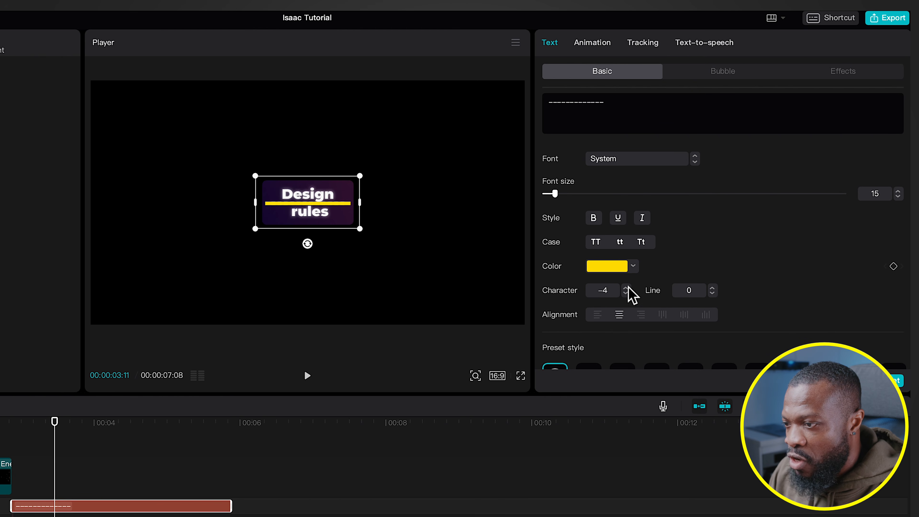
pyautogui.click(627, 288)
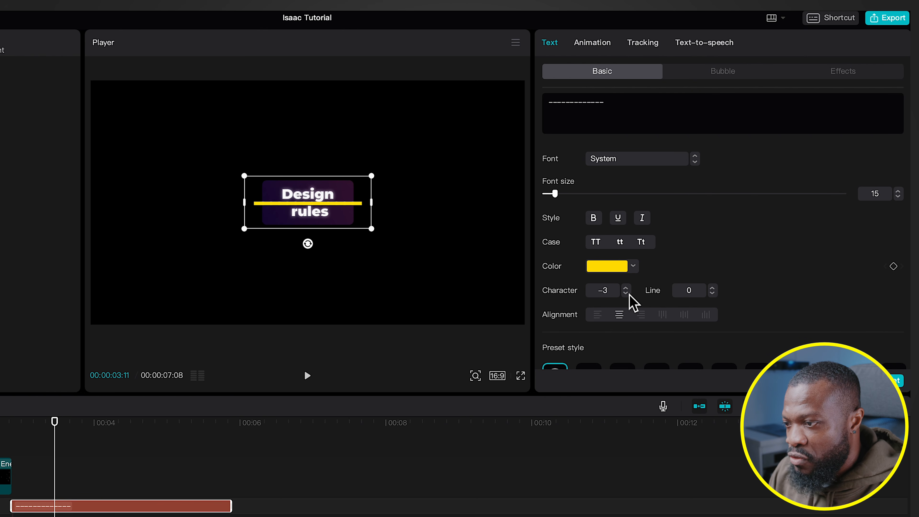
# - Turn on the glow effect for the yellow line
pyautogui.scroll(-10, 609, 310)
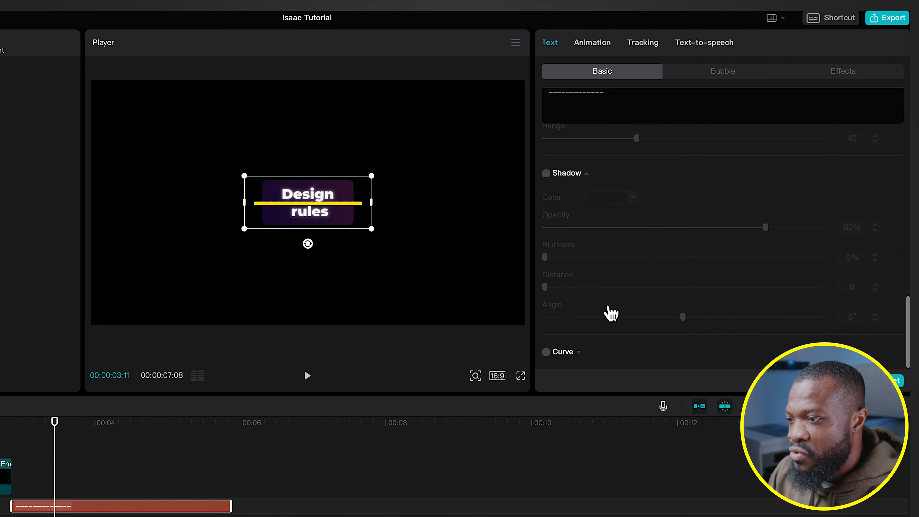
pyautogui.scroll(5, 611, 313)
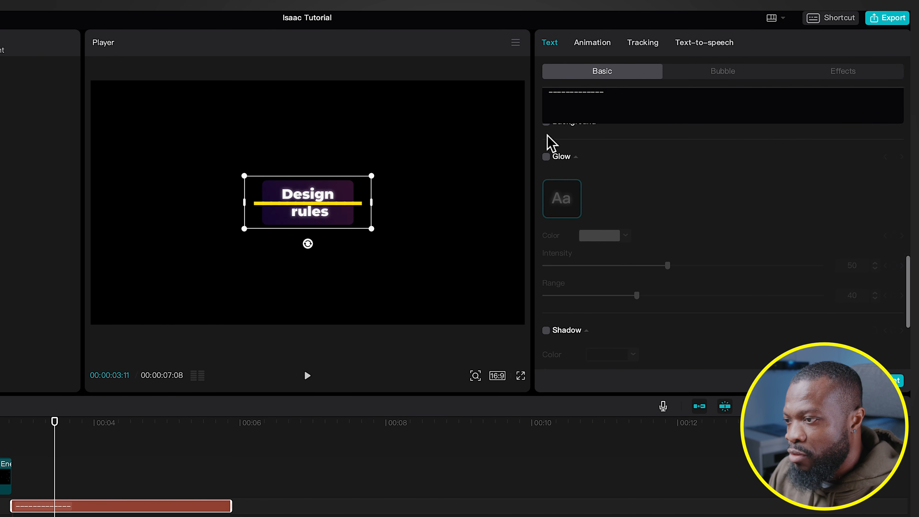
pyautogui.click(546, 160)
pyautogui.moveTo(636, 270); pyautogui.dragTo(620, 269)
# - Curve the yellow line into an arc of slightly reduced strength and move it left so it overlaps the title box's left part
pyautogui.scroll(-3, 601, 295)
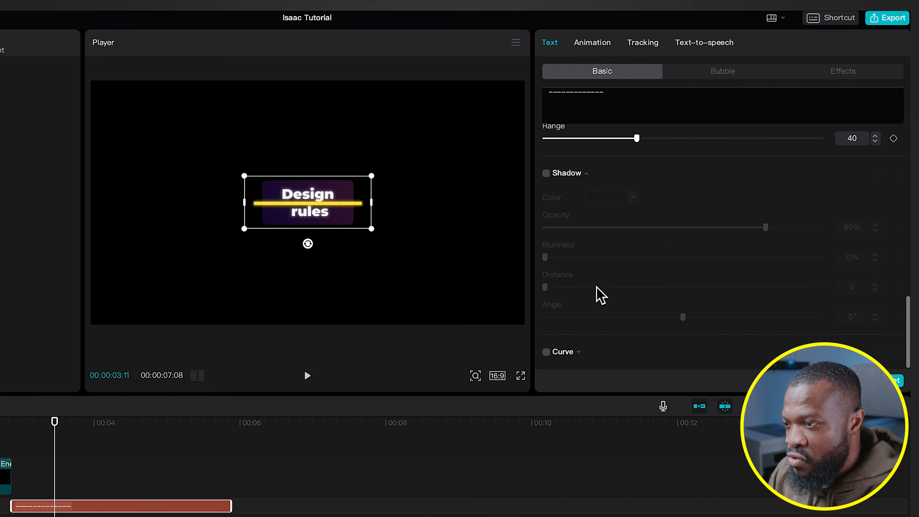
pyautogui.click(551, 352)
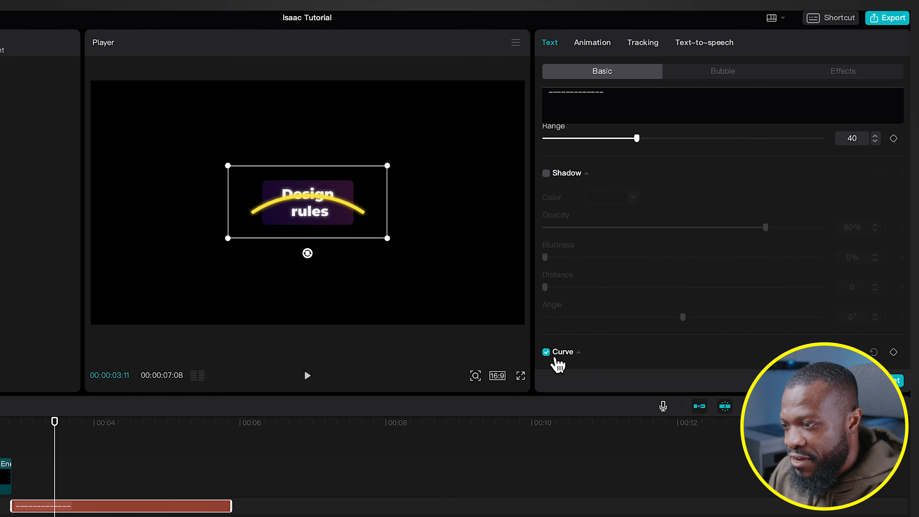
pyautogui.scroll(-3, 612, 342)
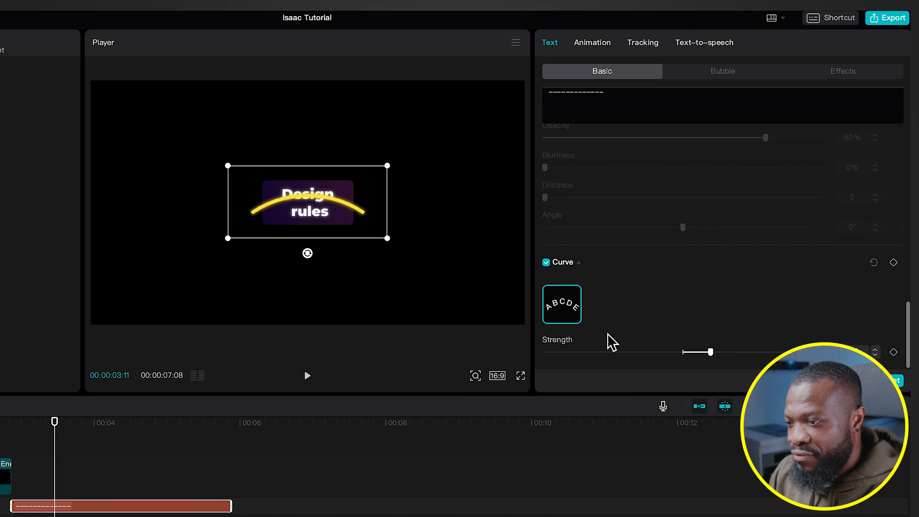
pyautogui.moveTo(711, 349); pyautogui.dragTo(703, 353)
pyautogui.moveTo(301, 202); pyautogui.dragTo(237, 193)
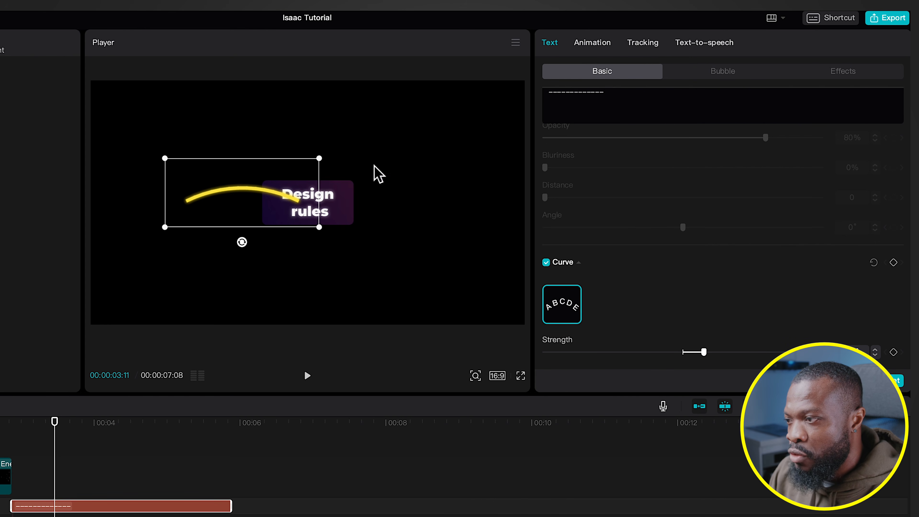
# - Shorten the row of hyphens with -4 character spacing and tilt the yellow arc so it joins the title box's left edge
pyautogui.scroll(10, 657, 170)
pyautogui.click(615, 102)
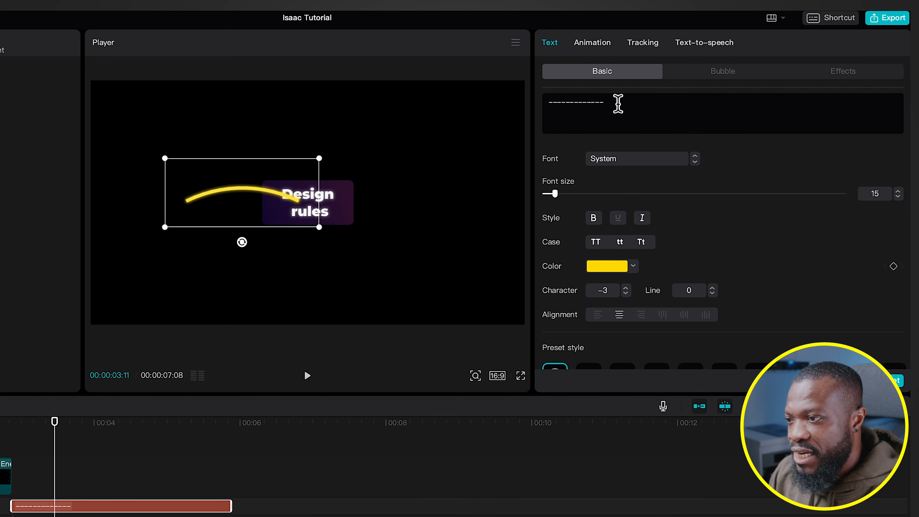
pyautogui.press('BackSpace')
pyautogui.press('BackSpace')
pyautogui.press('BackSpace')
pyautogui.press('BackSpace')
pyautogui.press('BackSpace')
pyautogui.press('BackSpace')
pyautogui.press('BackSpace')
pyautogui.press('BackSpace')
pyautogui.moveTo(242, 241); pyautogui.dragTo(252, 239)
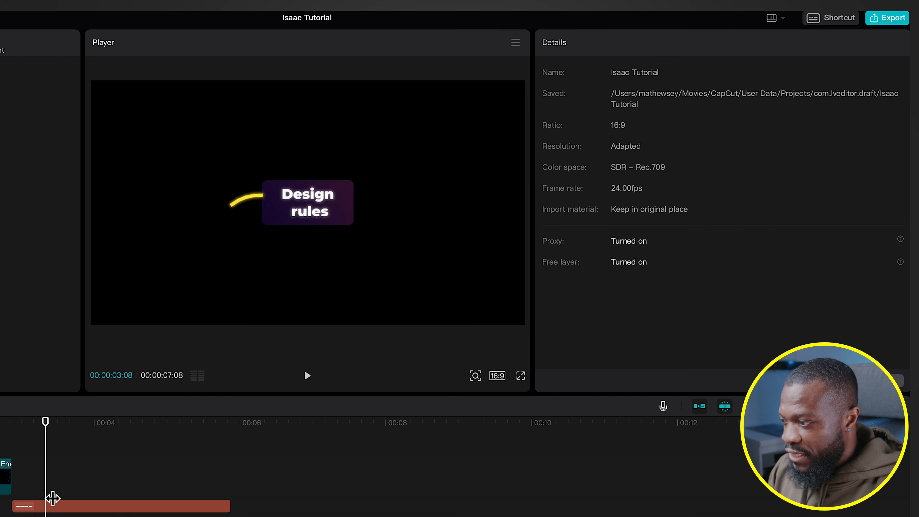
# - Extend the yellow line's clip to the end of the background clip and turn it into a compound clip
pyautogui.click(52, 504)
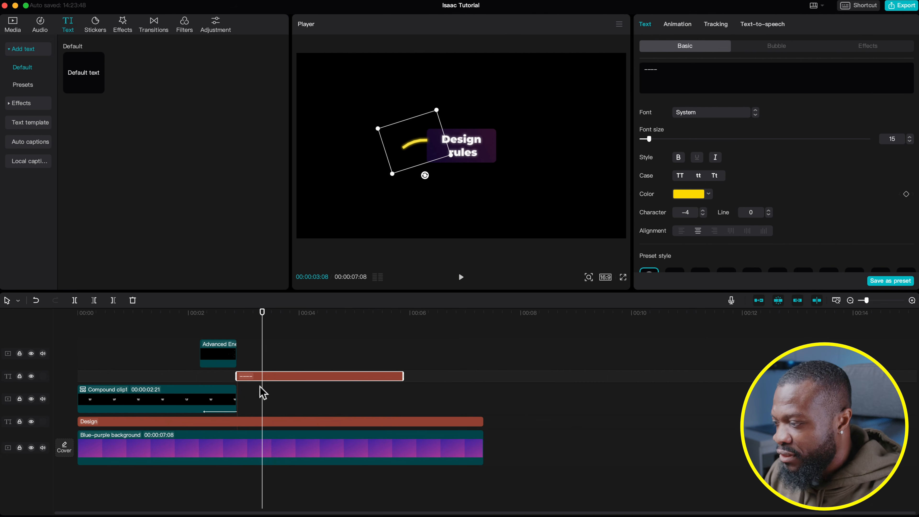
pyautogui.moveTo(400, 378); pyautogui.dragTo(484, 378)
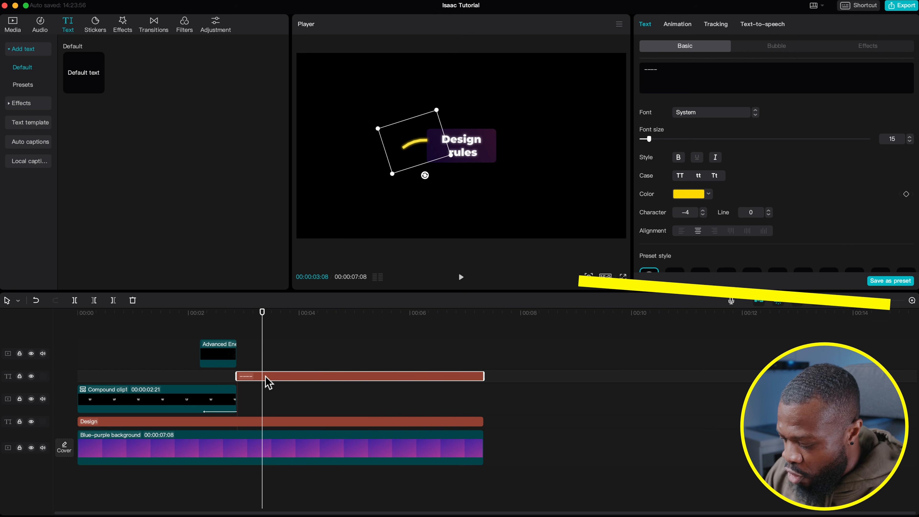
pyautogui.hotkey('alt', 'g')
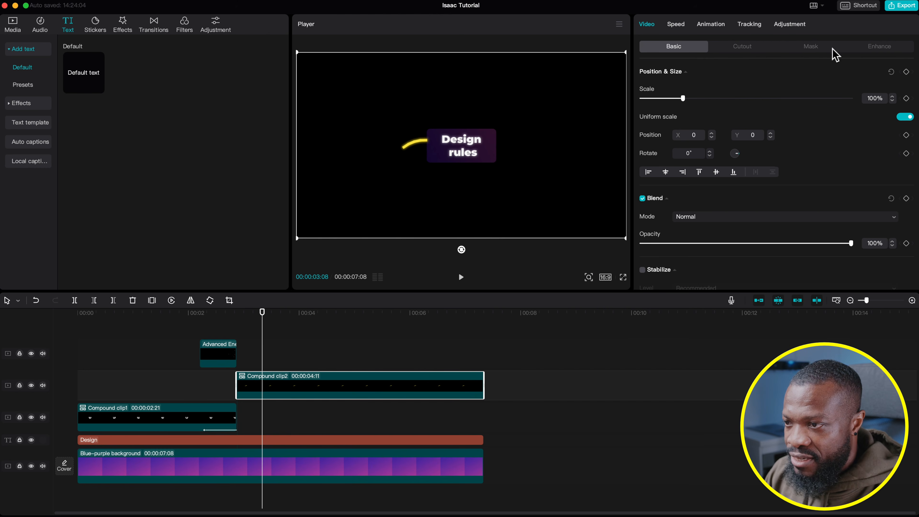
# - Add a Horizontal mask to the line's compound clip, rotated 90° and placed at X -201, Y 0 along the box's left edge
pyautogui.click(810, 47)
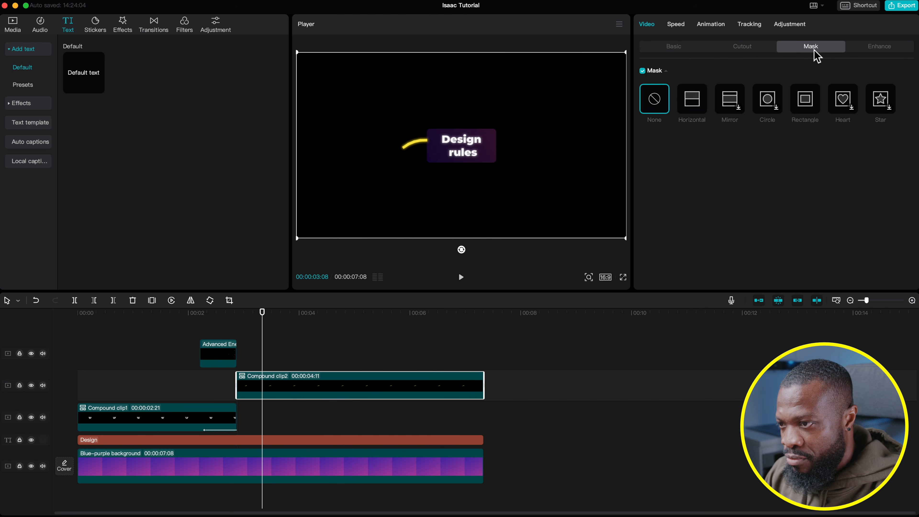
pyautogui.click(692, 101)
pyautogui.moveTo(461, 157); pyautogui.dragTo(427, 166)
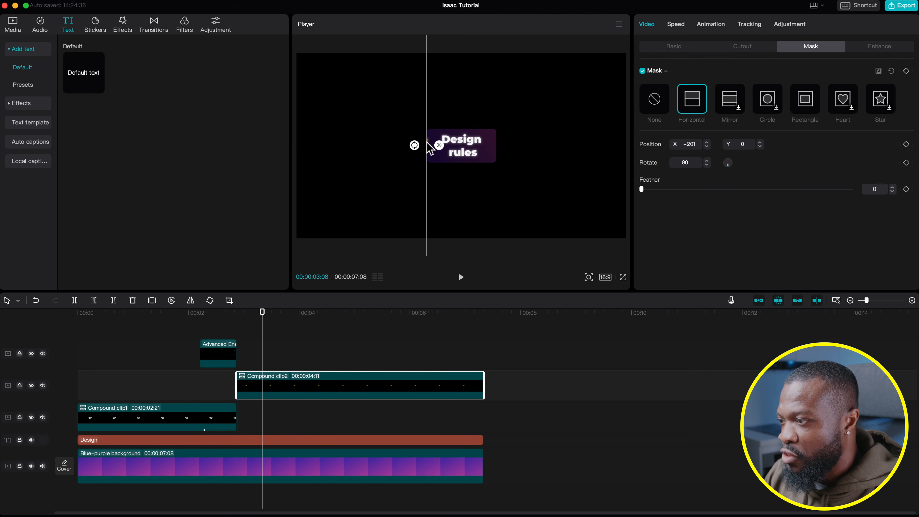
# - Add mask position and rotation keyframes at the start of the line's compound clip and set the mask feather to 2
pyautogui.click(589, 278)
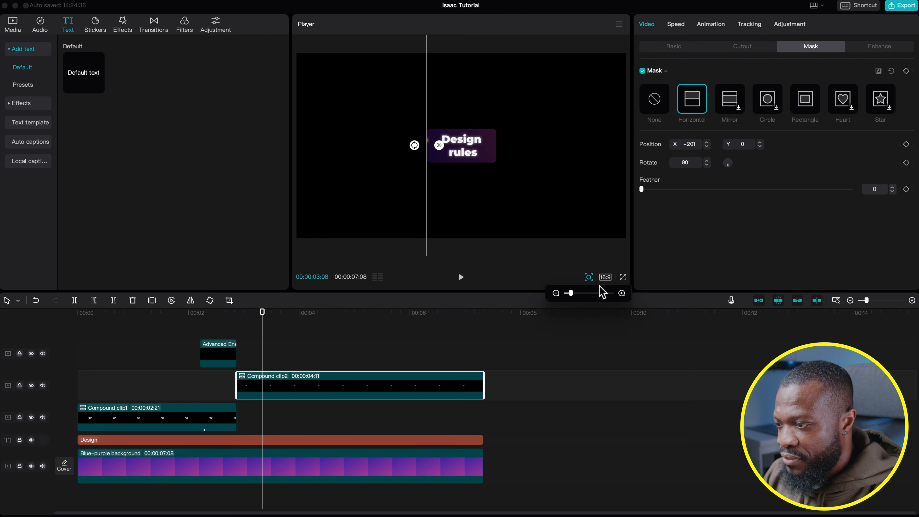
pyautogui.moveTo(574, 293); pyautogui.dragTo(584, 294)
pyautogui.click(237, 312)
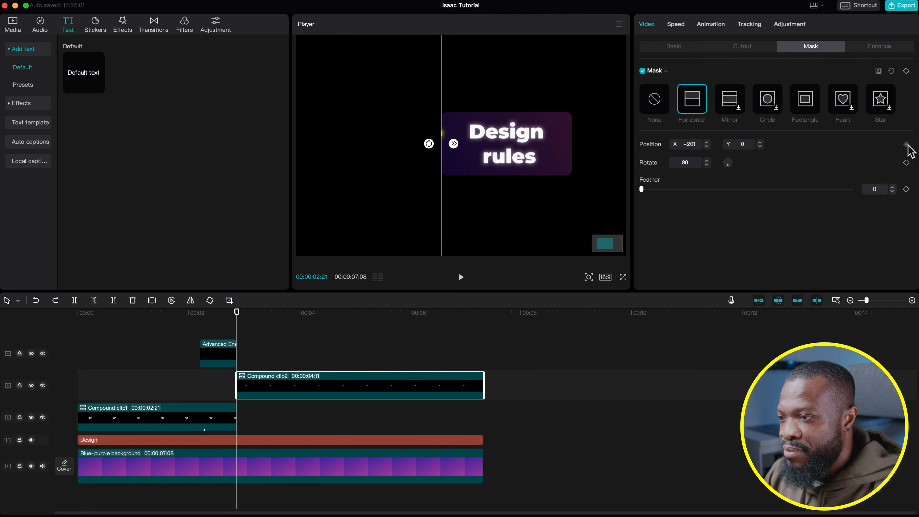
pyautogui.click(906, 163)
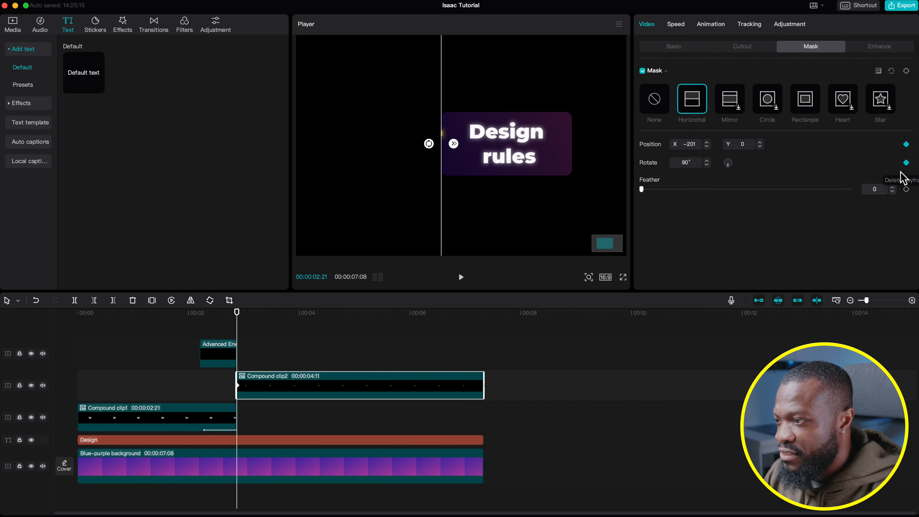
pyautogui.click(894, 188)
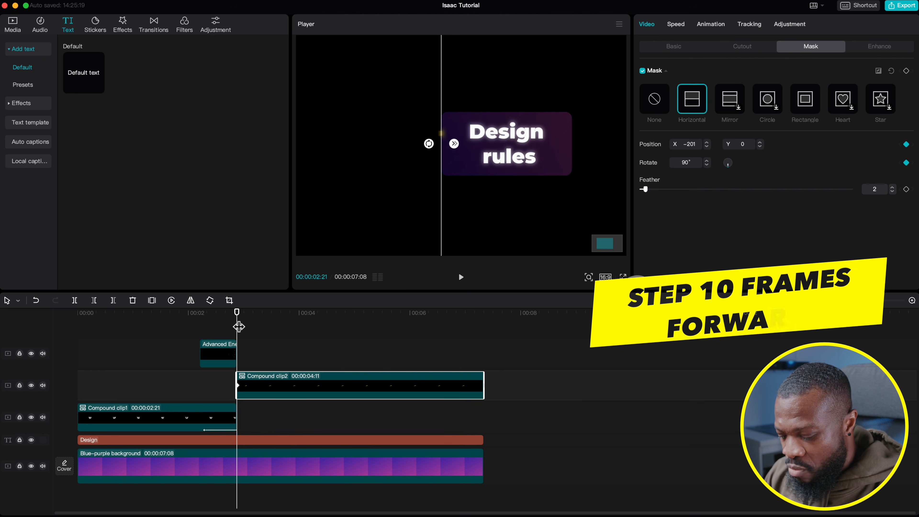
# - At 00:00:03:09, move the mask to X -310, Y -71 and rotate it to 66° so the whole line is revealed
pyautogui.hotkey('shift', 'Right')
pyautogui.hotkey('shift', 'Right')
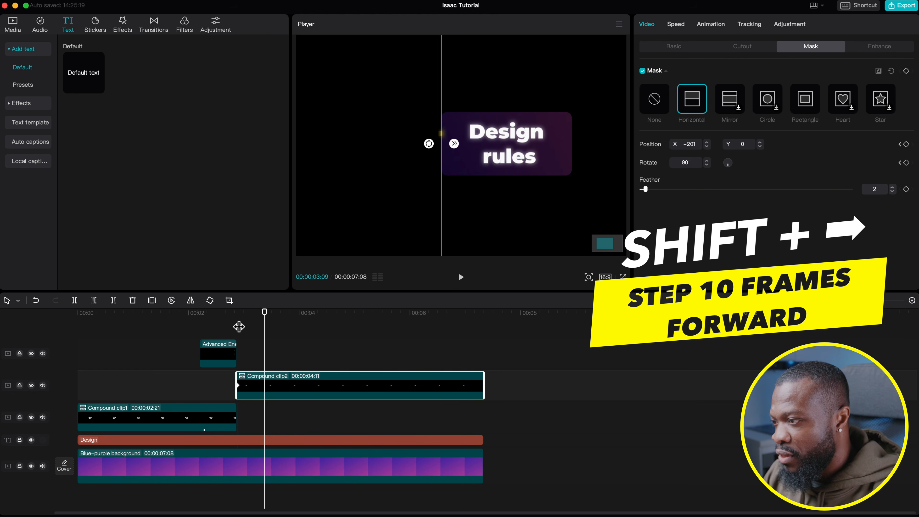
pyautogui.moveTo(440, 149)
pyautogui.mouseDown()
pyautogui.moveTo(412, 152)
pyautogui.moveTo(425, 151)
pyautogui.moveTo(407, 169)
pyautogui.mouseUp()
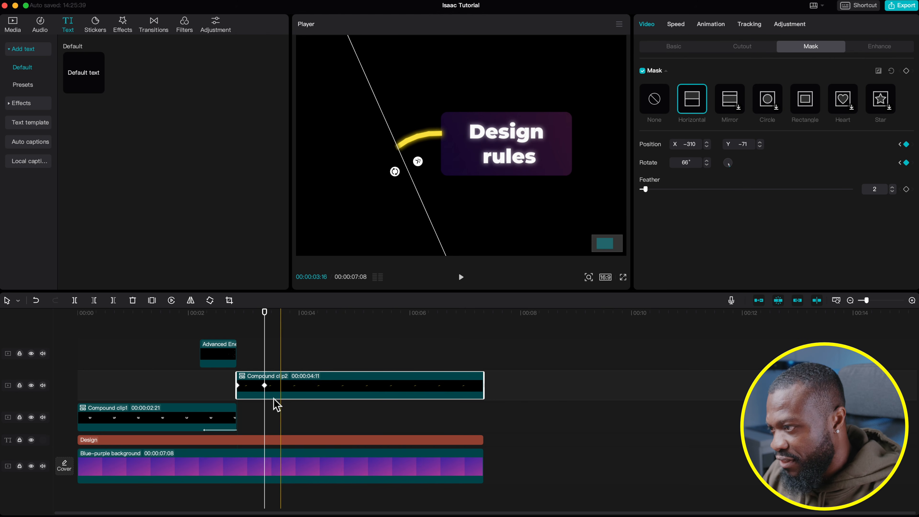
# - Play the preview from about two seconds to check the yellow line's reveal
pyautogui.click(589, 276)
pyautogui.moveTo(583, 293); pyautogui.dragTo(571, 293)
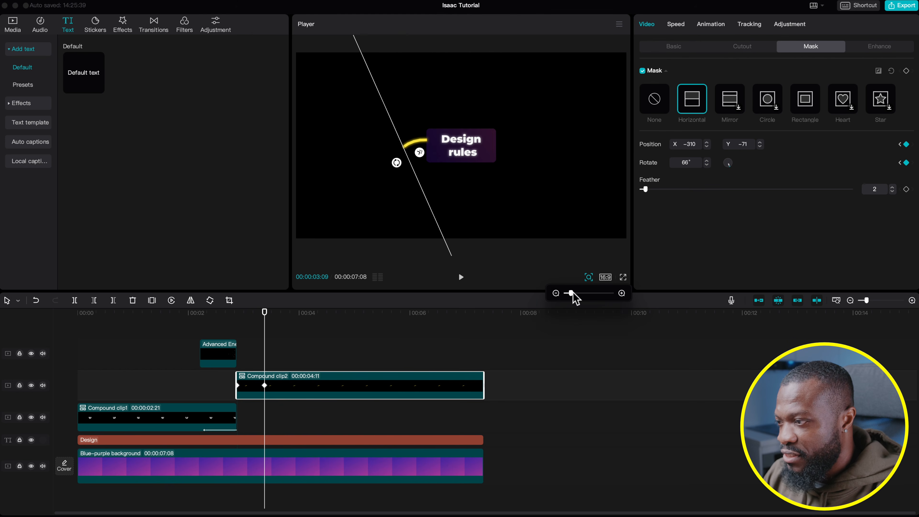
pyautogui.click(195, 336)
pyautogui.press('space')
# - Show the line clip's keyframe animation and apply the Ease Out 3 graph to the mask's second X position keyframe
pyautogui.click(299, 385)
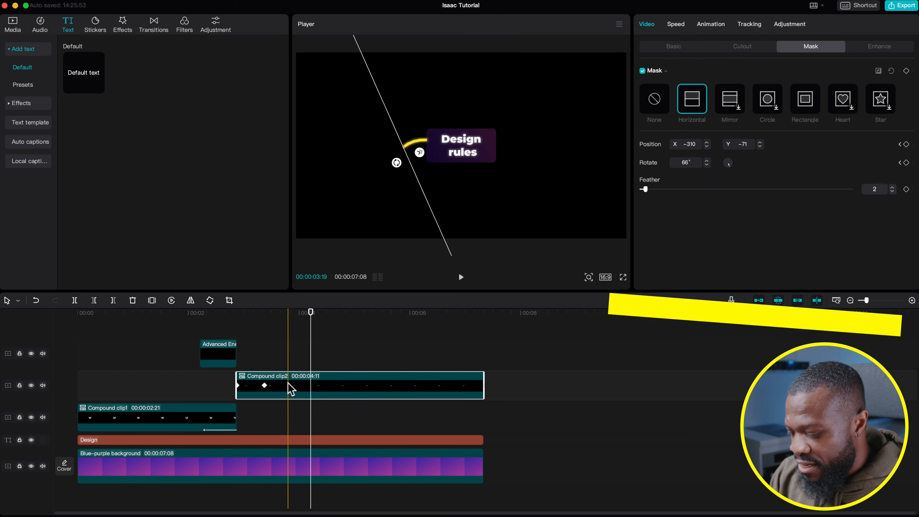
pyautogui.hotkey('alt', 'k')
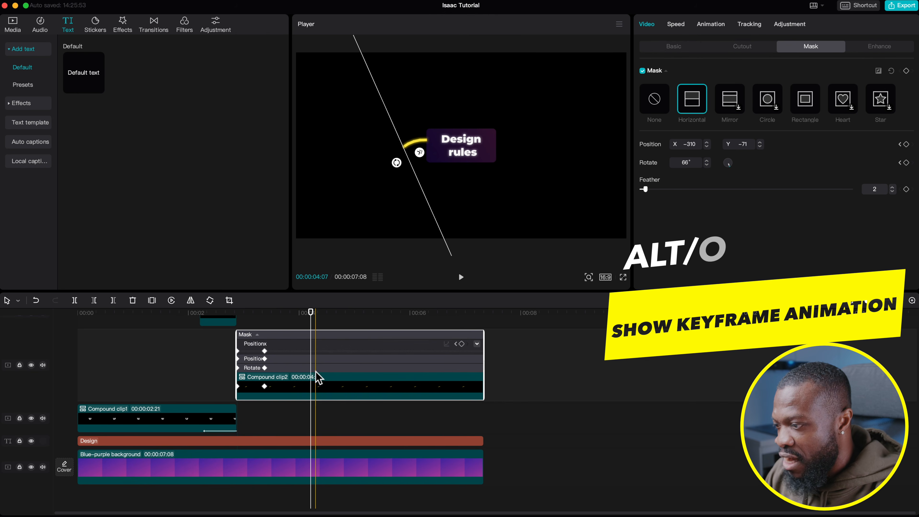
pyautogui.click(477, 344)
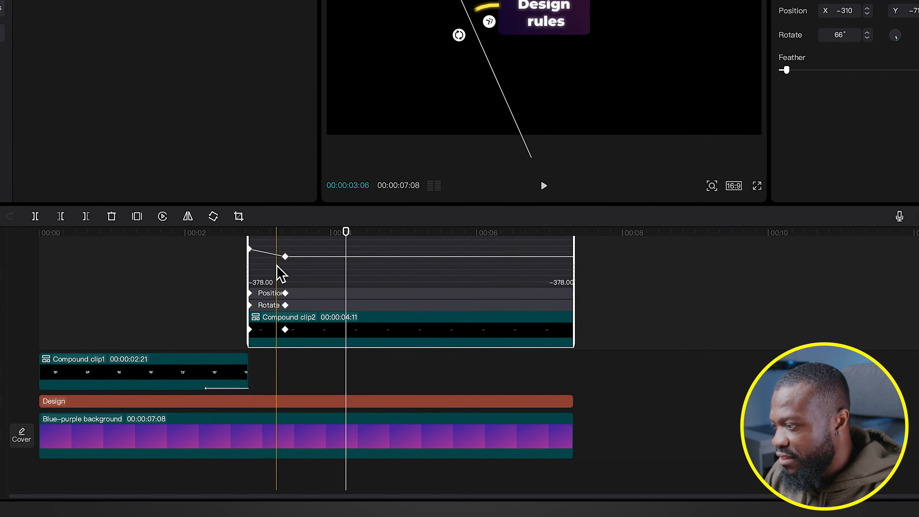
pyautogui.scroll(3, 265, 323)
pyautogui.click(289, 300)
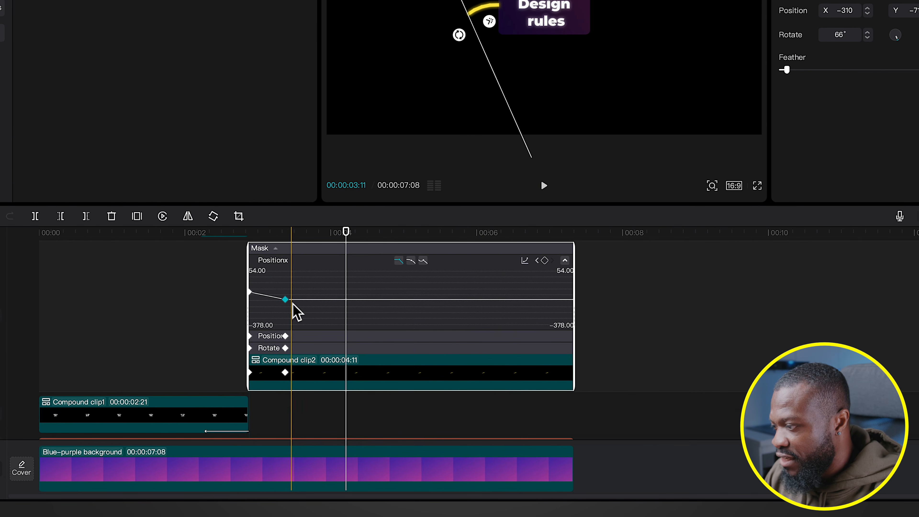
pyautogui.click(526, 261)
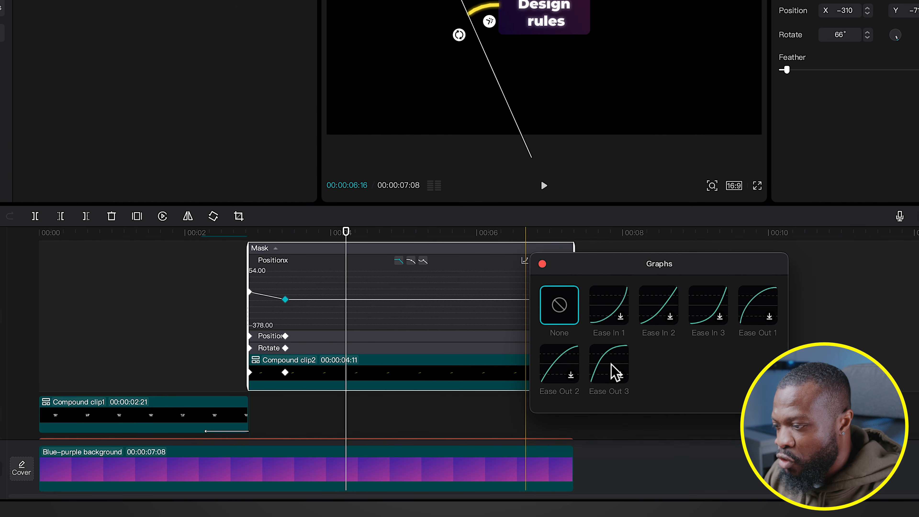
pyautogui.click(615, 372)
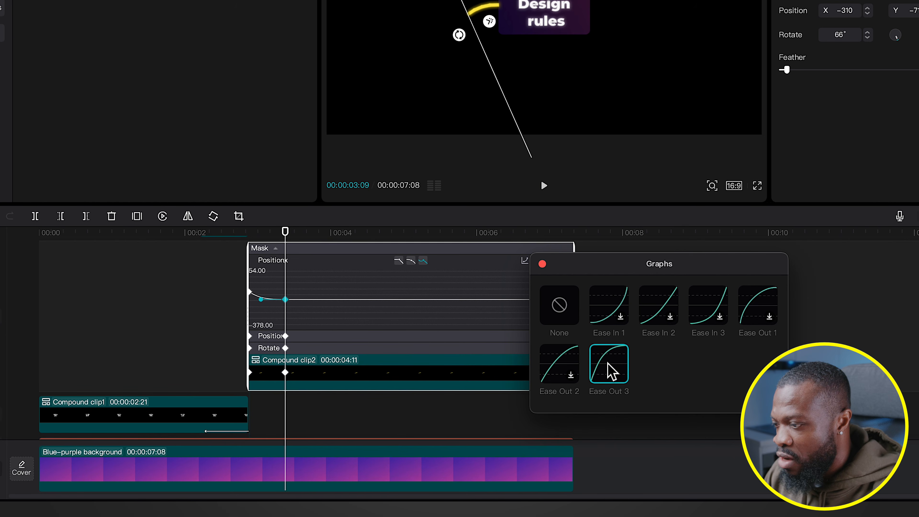
pyautogui.click(543, 264)
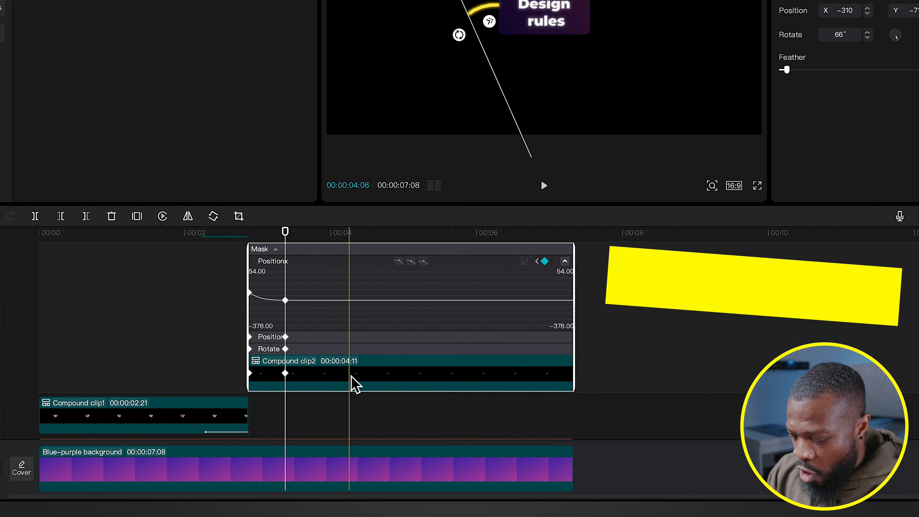
pyautogui.hotkey('alt', 'k')
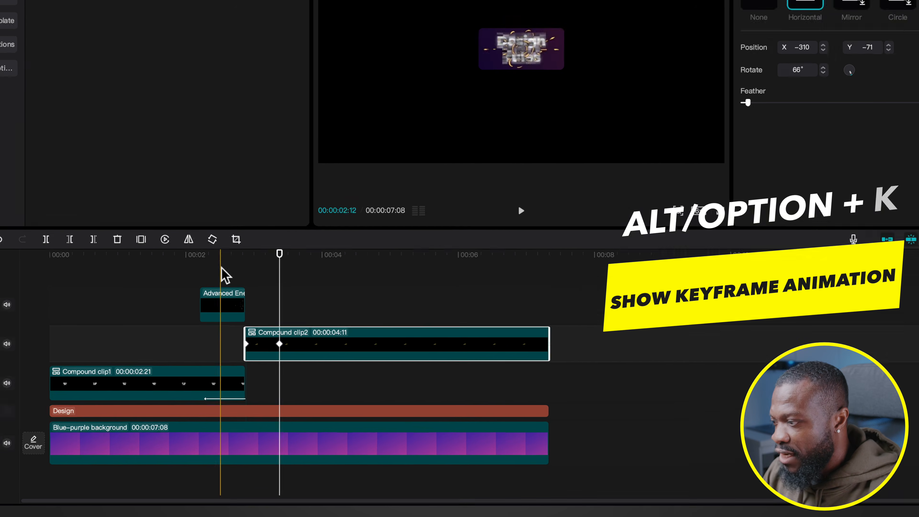
# - Play the sequence from 00:00:02:12 to review the eased line reveal
pyautogui.click(221, 268)
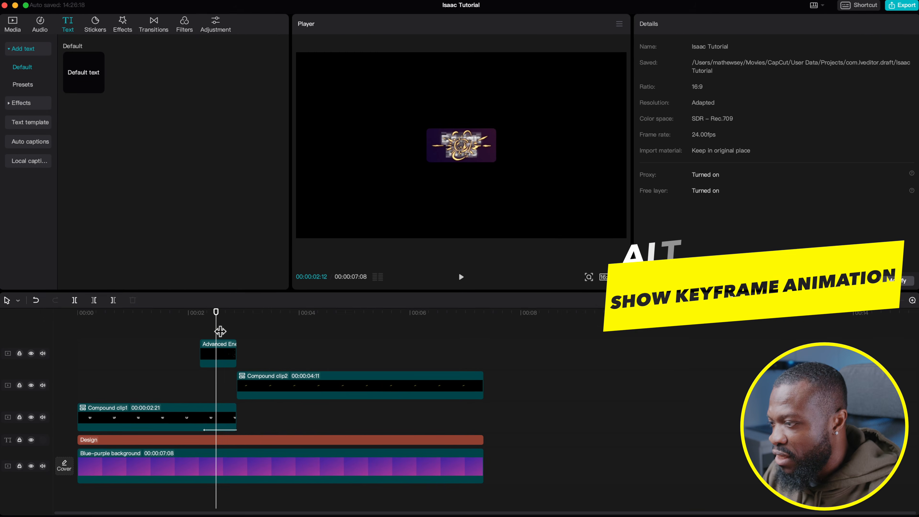
pyautogui.press('space')
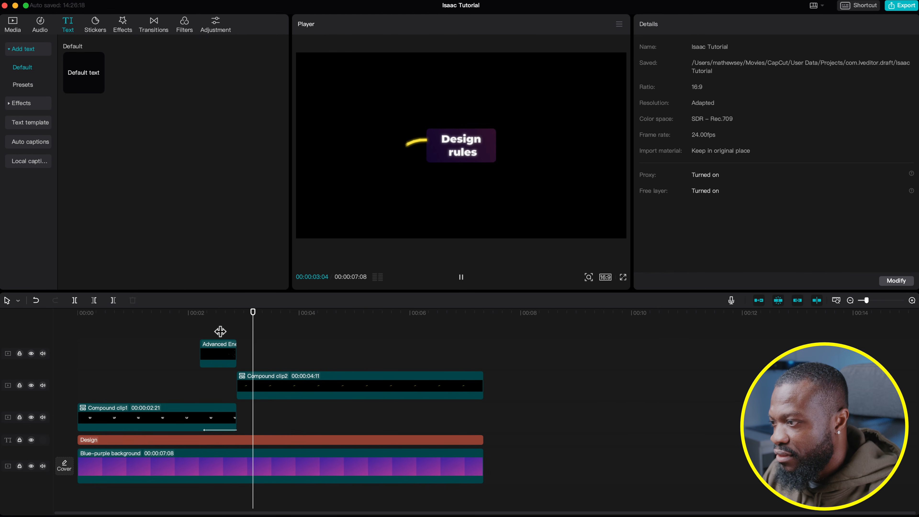
pyautogui.press('space')
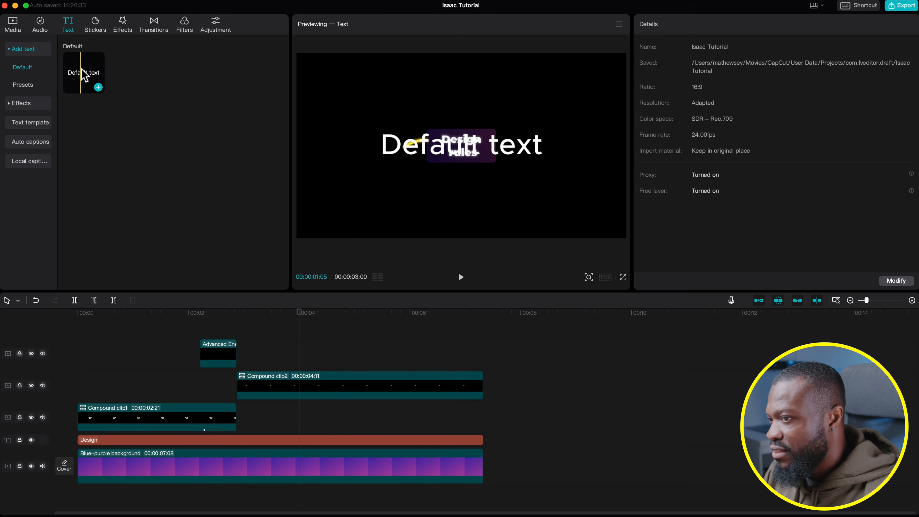
# - Add a text clip reading "layout" on a new track, spanning the full length of the yellow line's compound clip
pyautogui.moveTo(82, 76); pyautogui.dragTo(242, 360)
pyautogui.moveTo(404, 346); pyautogui.dragTo(484, 346)
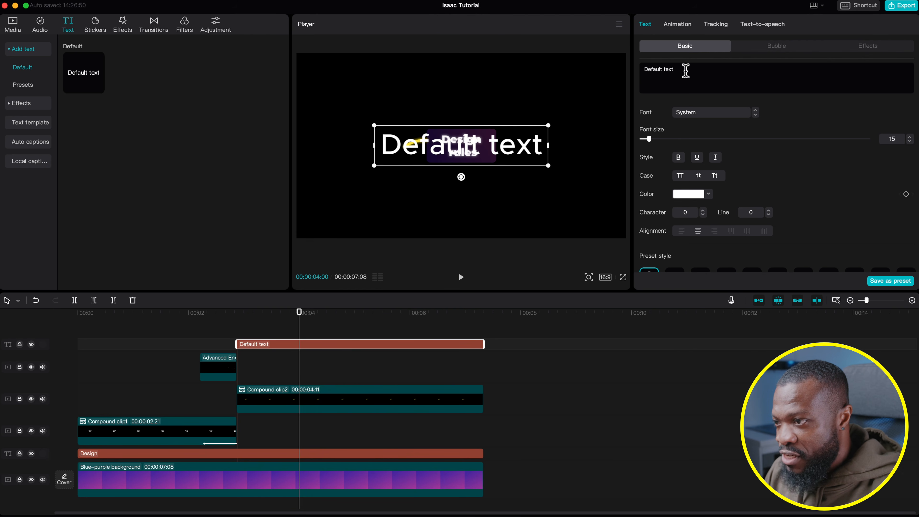
pyautogui.tripleClick(667, 69)
pyautogui.press('BackSpace')
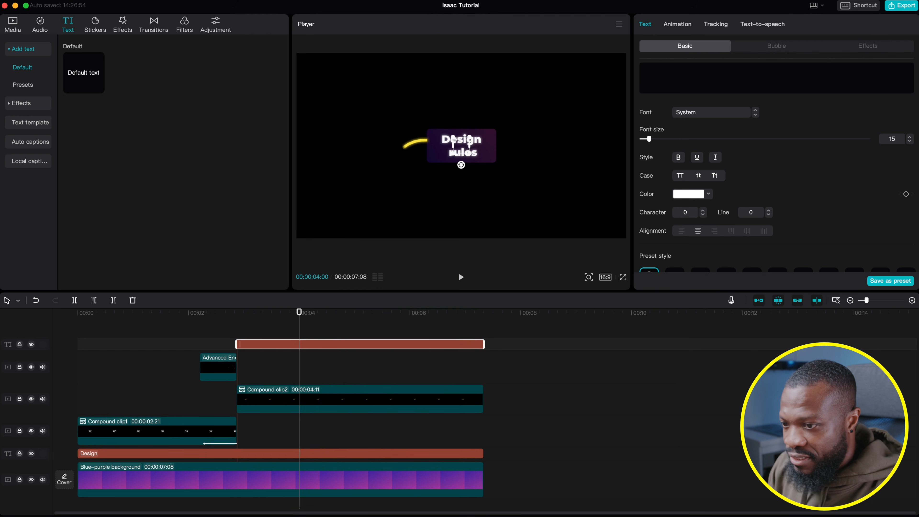
pyautogui.write('layou')
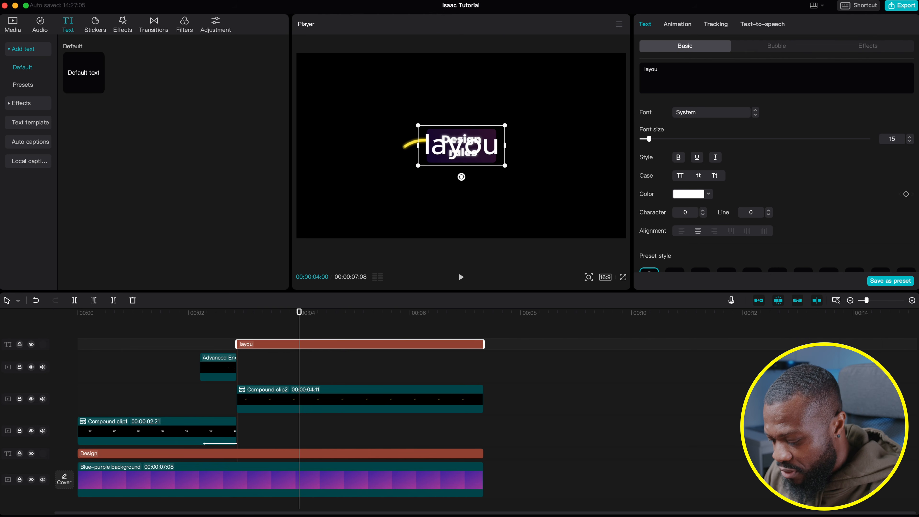
pyautogui.write('t')
# - Set the "layout" text to the Futura font in bold
pyautogui.click(705, 112)
pyautogui.scroll(1, 713, 170)
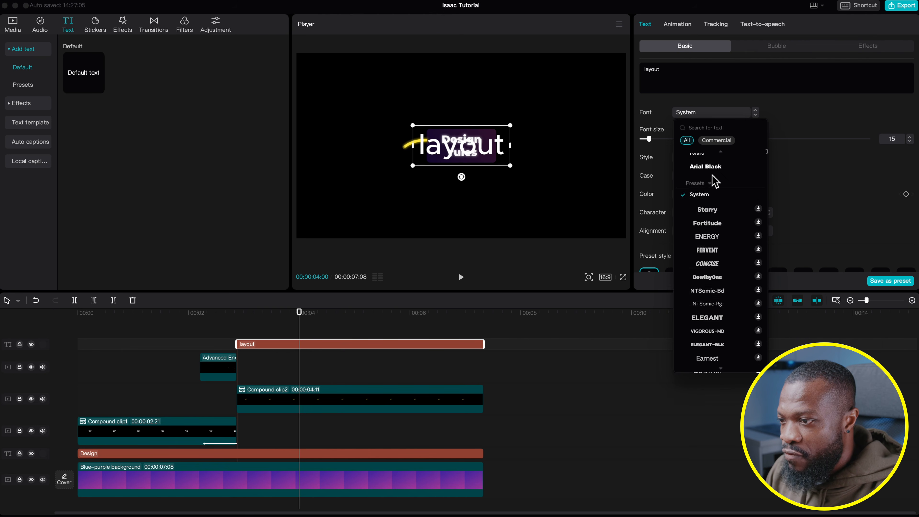
pyautogui.scroll(1, 714, 178)
pyautogui.click(703, 177)
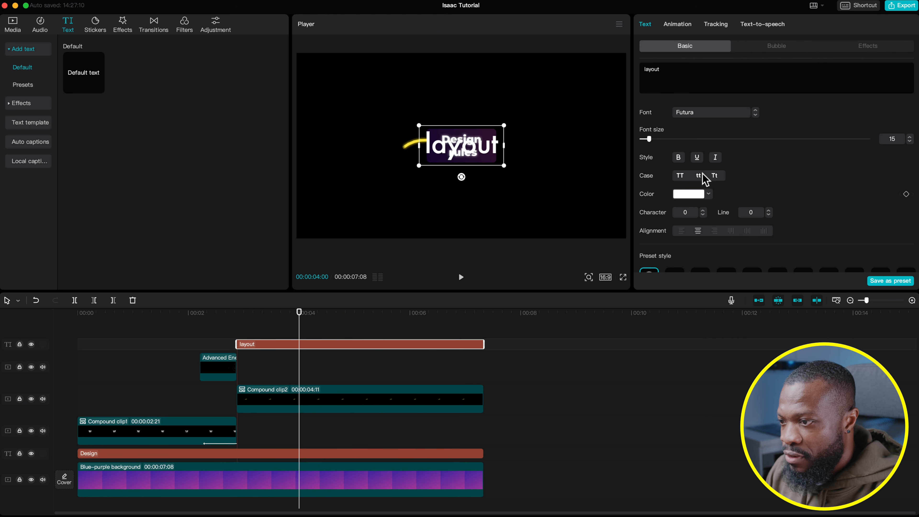
pyautogui.click(681, 161)
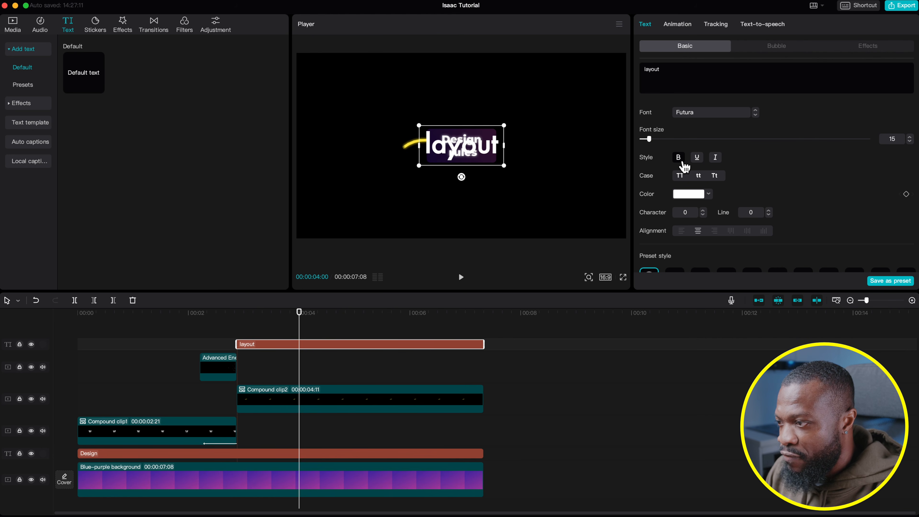
# - Reduce the "layout" text to font size 8 and place it left of the title box at the yellow line's outer end
pyautogui.click(909, 142)
pyautogui.click(910, 142)
pyautogui.click(910, 141)
pyautogui.click(910, 142)
pyautogui.click(909, 142)
pyautogui.click(910, 141)
pyautogui.scroll(-1, 909, 141)
pyautogui.moveTo(466, 151); pyautogui.dragTo(408, 161)
pyautogui.click(909, 141)
pyautogui.click(910, 142)
pyautogui.click(910, 134)
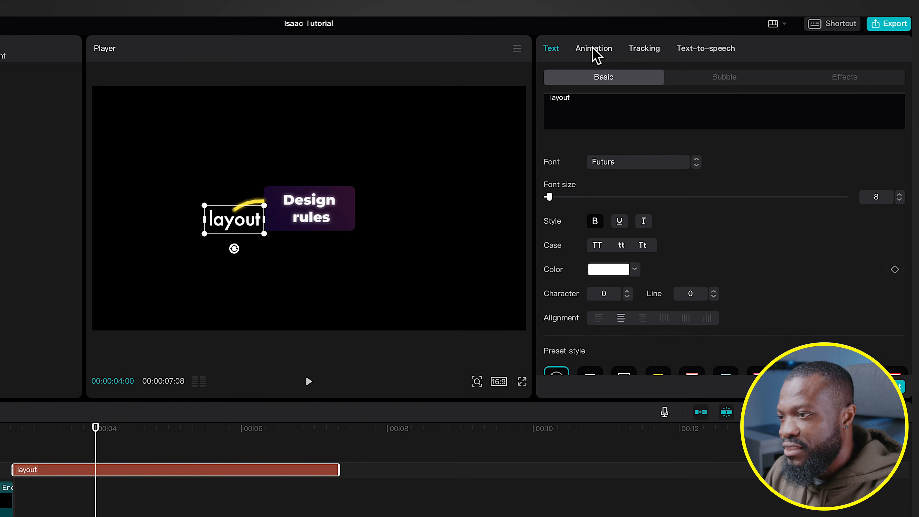
# - Apply the Type 1 entrance animation to the "layout" text with a duration of 0.7 s
pyautogui.click(594, 49)
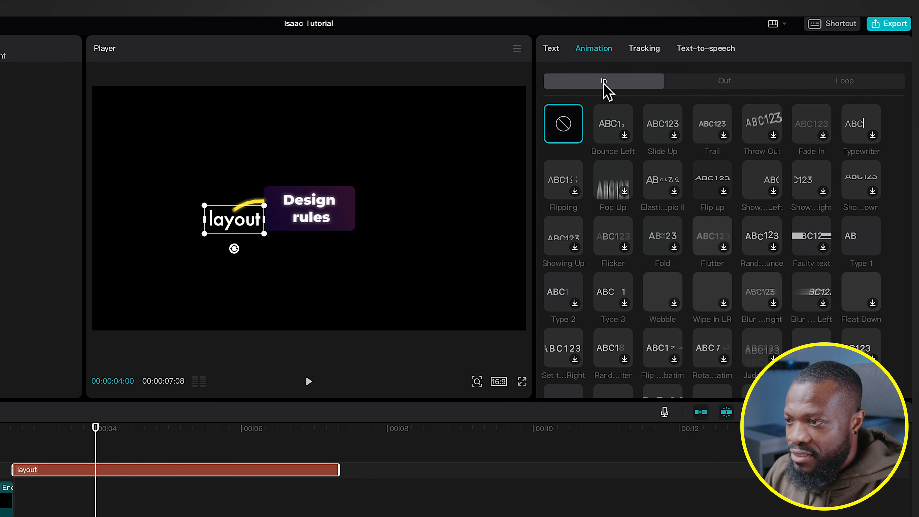
pyautogui.click(862, 238)
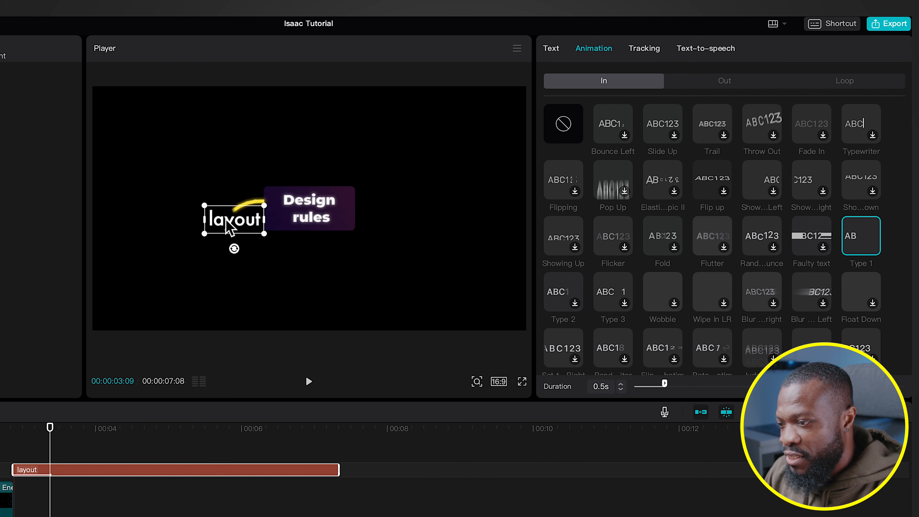
pyautogui.click(622, 385)
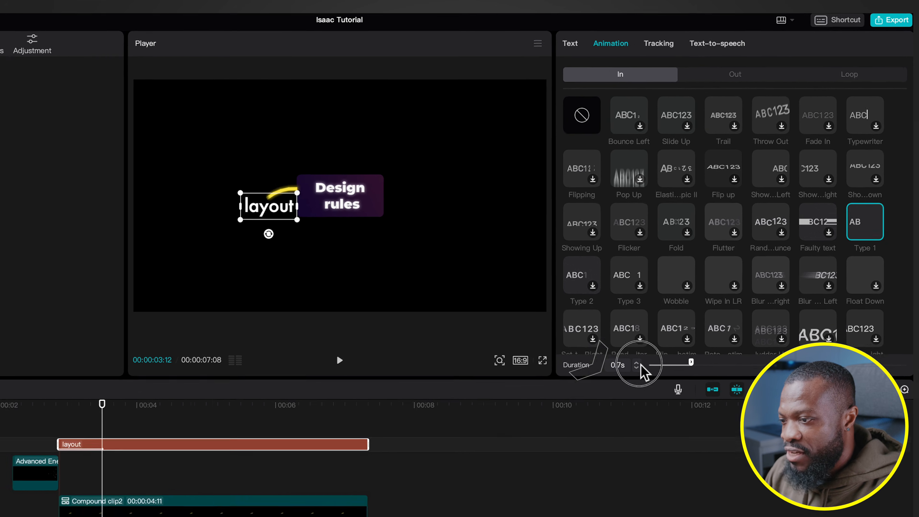
# - Set the "layout" text's entrance animation duration to 0.8 s and deselect the clip
pyautogui.click(623, 383)
pyautogui.click(623, 383)
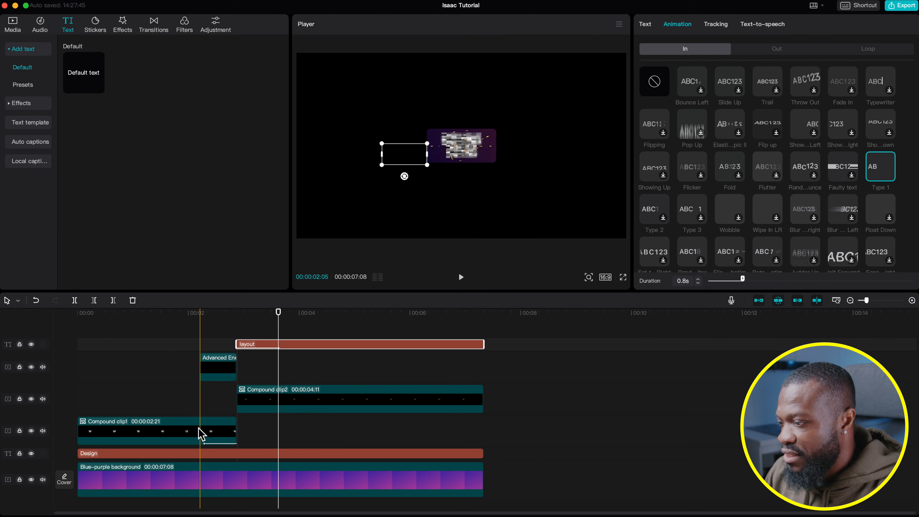
pyautogui.click(220, 335)
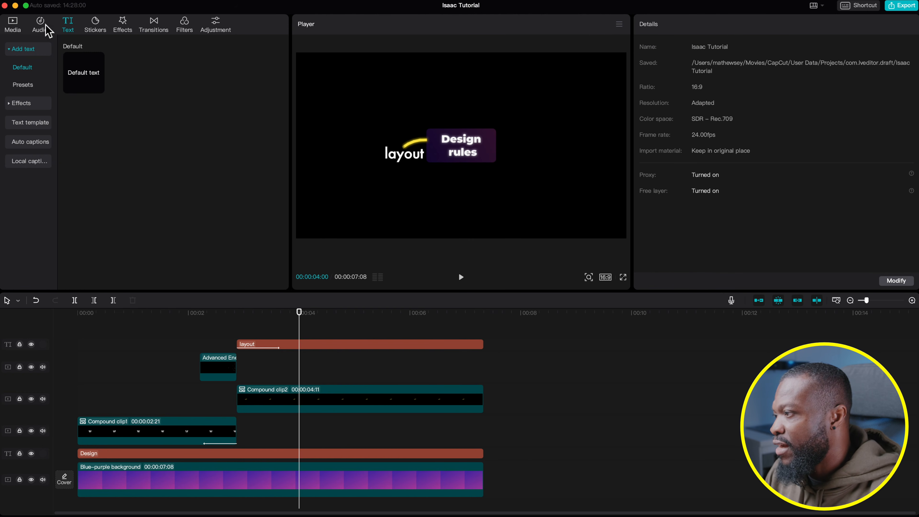
# - Add the Rebound Swing effect from the favorites above all tracks and extend it from the start to the end of the composition
pyautogui.click(123, 27)
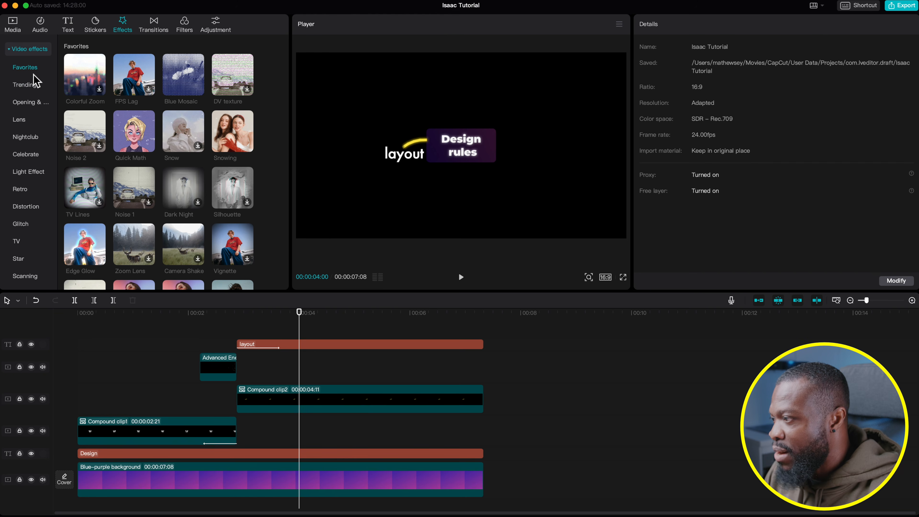
pyautogui.scroll(-3, 230, 184)
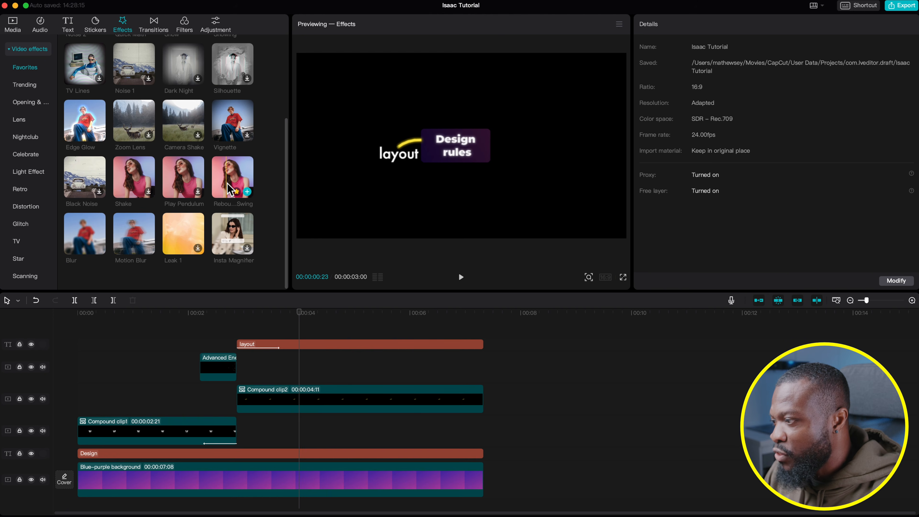
pyautogui.moveTo(229, 184); pyautogui.dragTo(78, 333)
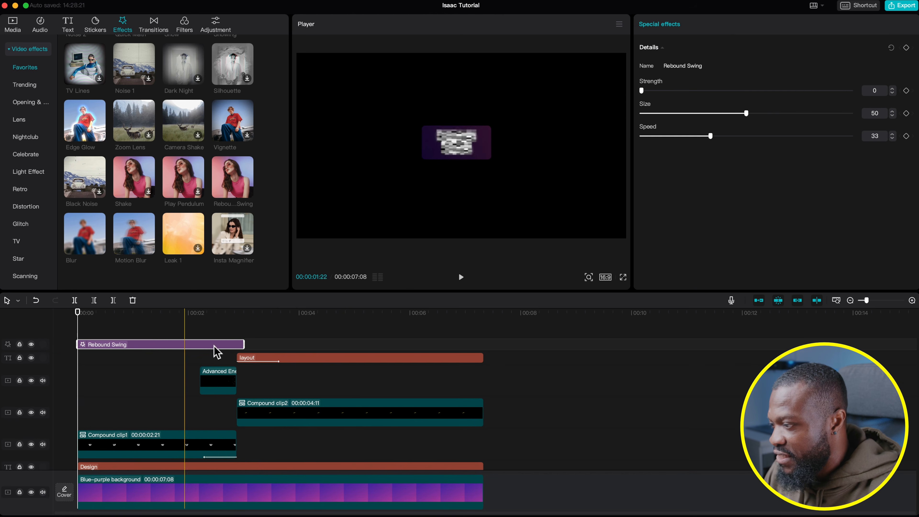
pyautogui.moveTo(245, 348); pyautogui.dragTo(475, 345)
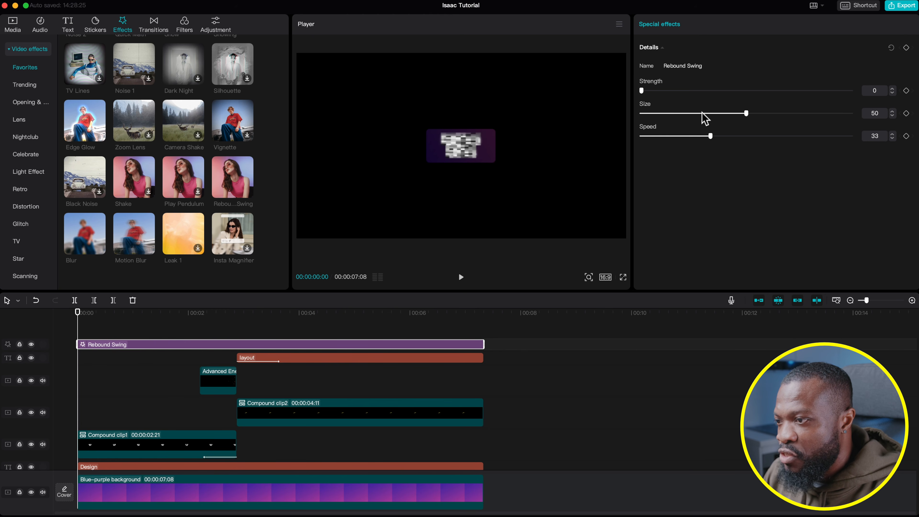
# - Lower the speed of the Rebound Swing effect and review the composition's tracks
pyautogui.moveTo(712, 120); pyautogui.dragTo(681, 136)
pyautogui.click(282, 325)
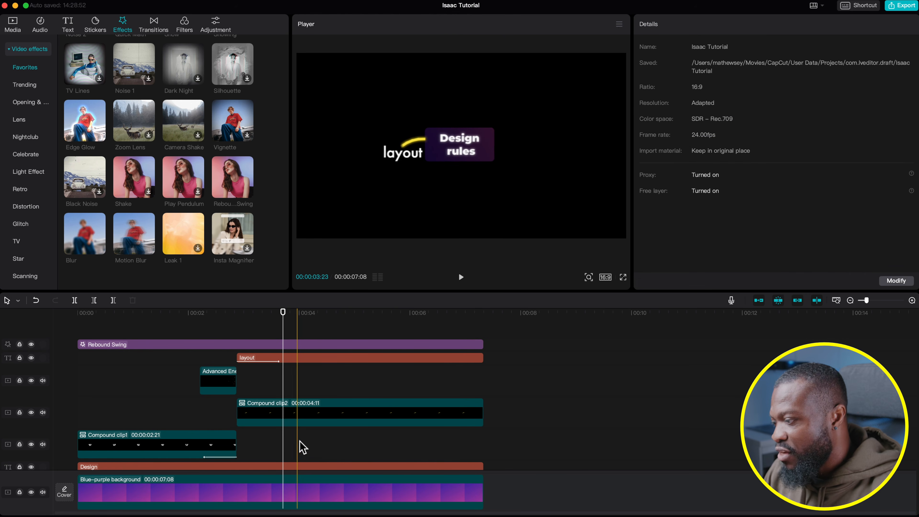
pyautogui.scroll(-2, 301, 445)
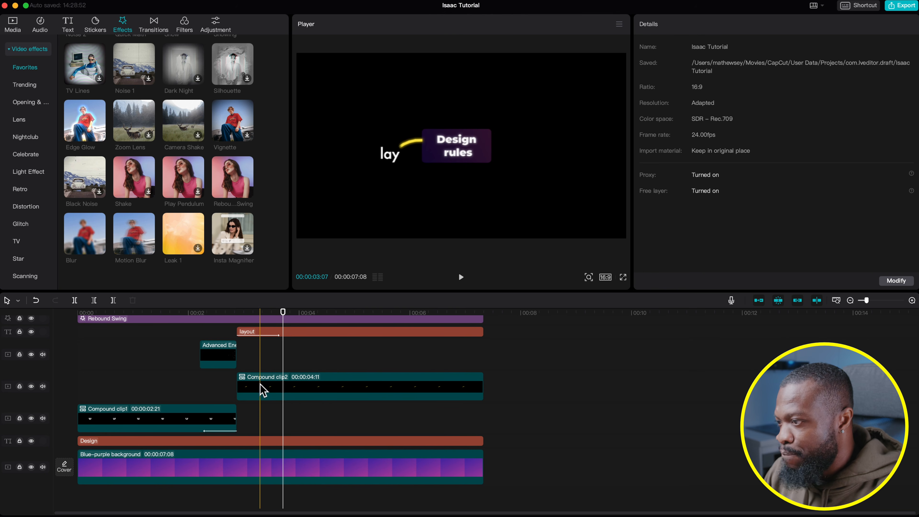
pyautogui.scroll(1, 278, 424)
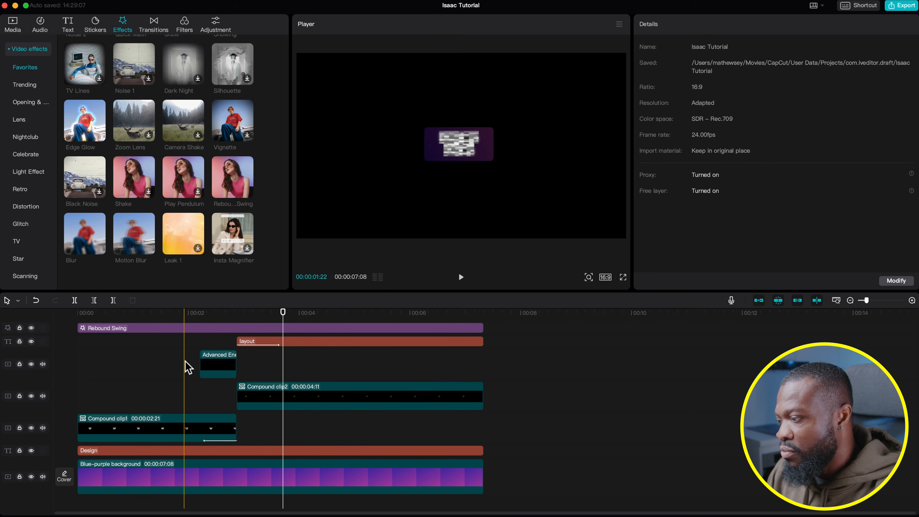
pyautogui.scroll(-1, 174, 420)
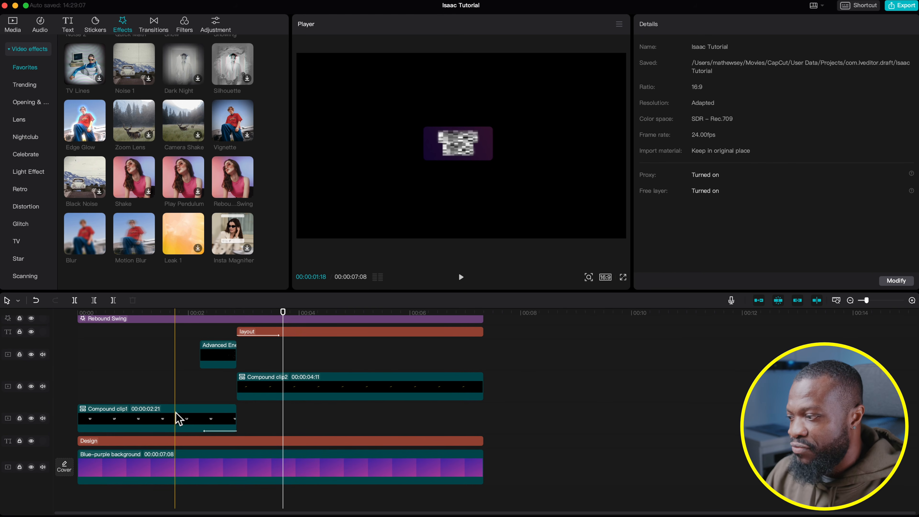
# - Export the composition as "line animation" in 4K, HEVC, mp4 at 24fps
pyautogui.click(901, 6)
pyautogui.write('line animation')
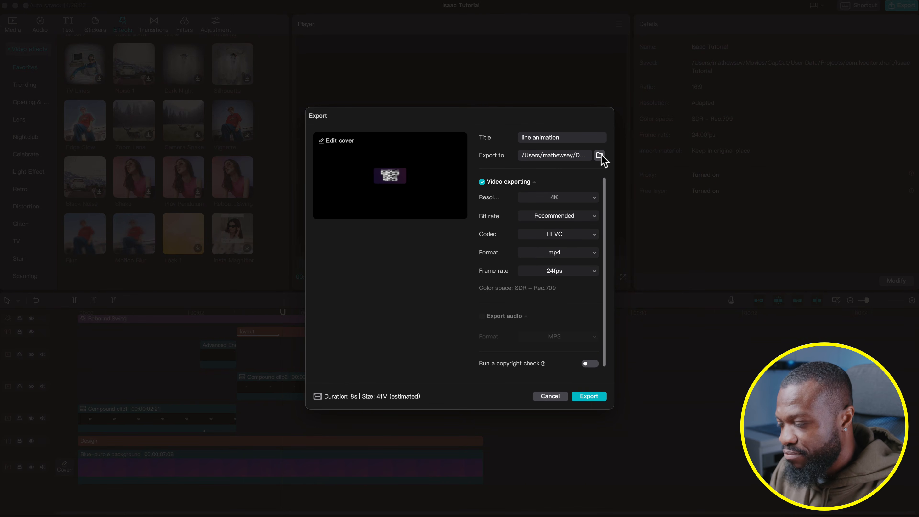
pyautogui.click(586, 397)
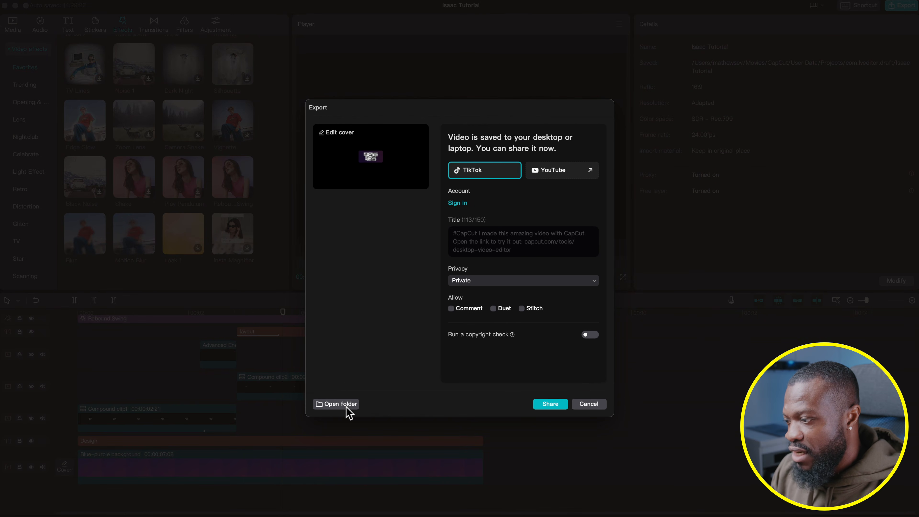
# - Bring the exported line animation .mp4 from its folder into the timeline on its own track, after the end of the existing clips
pyautogui.click(347, 405)
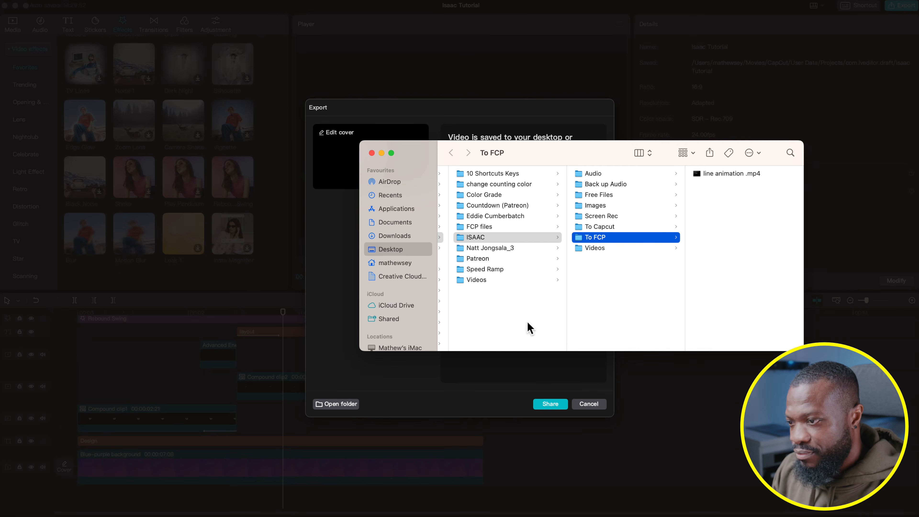
pyautogui.click(430, 387)
pyautogui.click(588, 404)
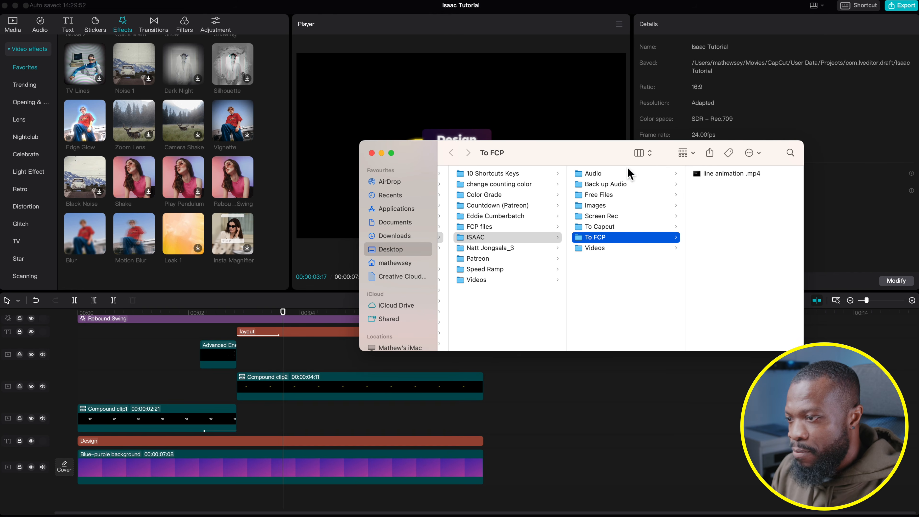
pyautogui.moveTo(721, 173); pyautogui.dragTo(562, 429)
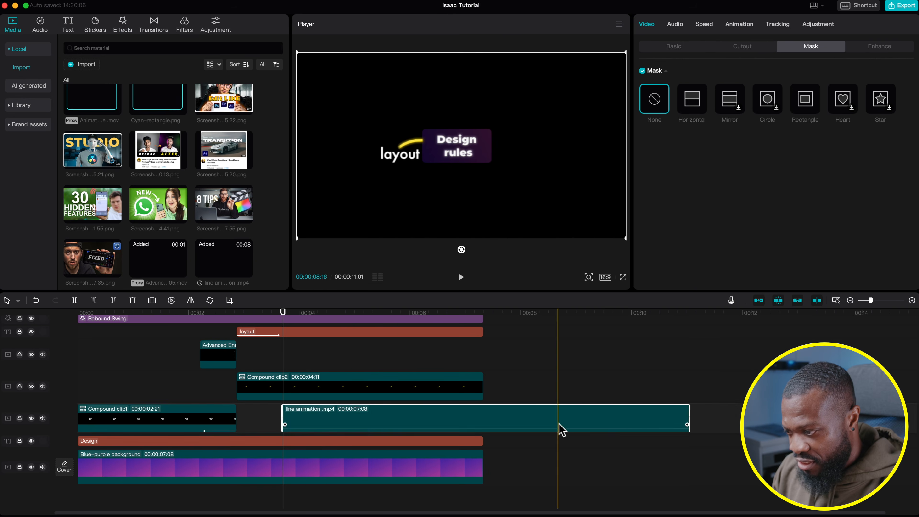
pyautogui.moveTo(326, 424); pyautogui.dragTo(530, 425)
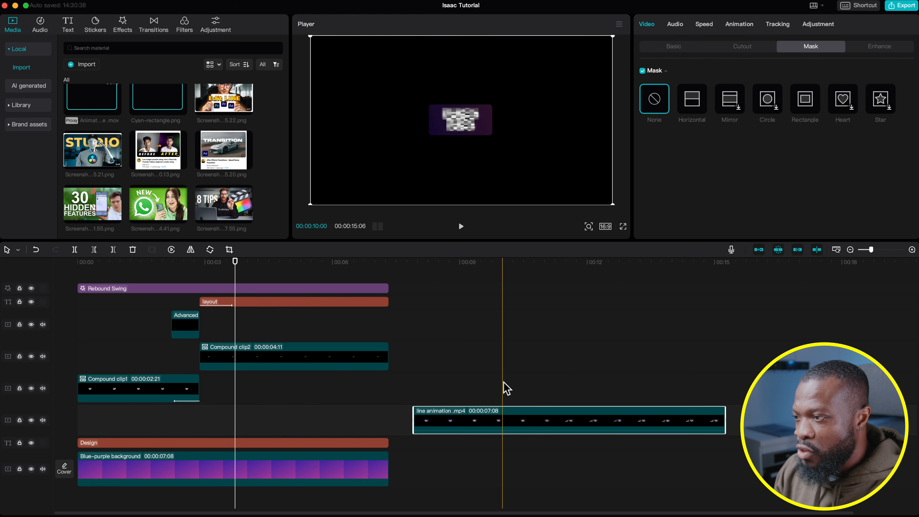
# - Keyframe the line animation clip's position from X 0 at 00:00:10:19 to X 242 at 00:00:11:08
pyautogui.click(538, 381)
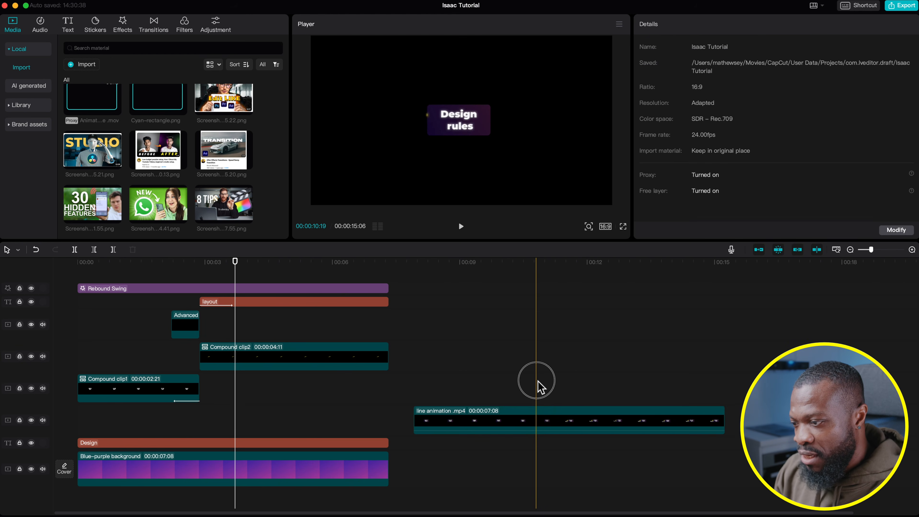
pyautogui.click(540, 423)
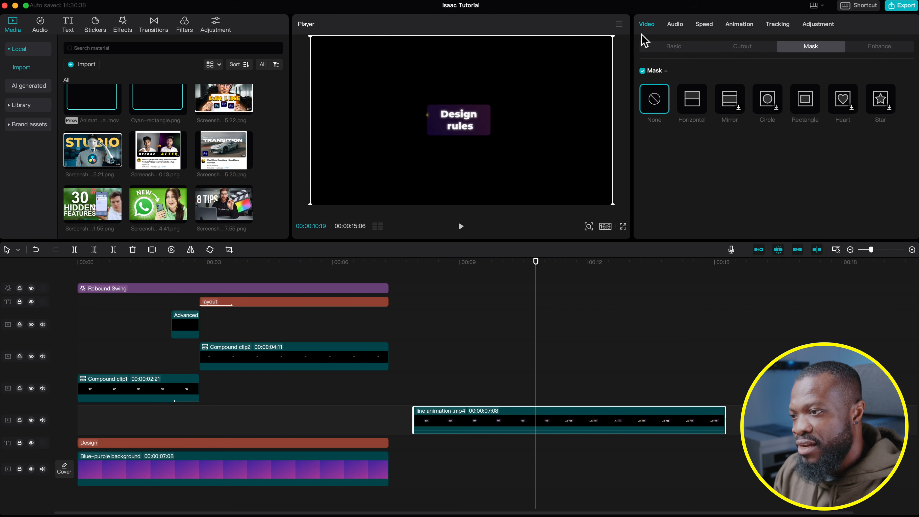
pyautogui.click(664, 48)
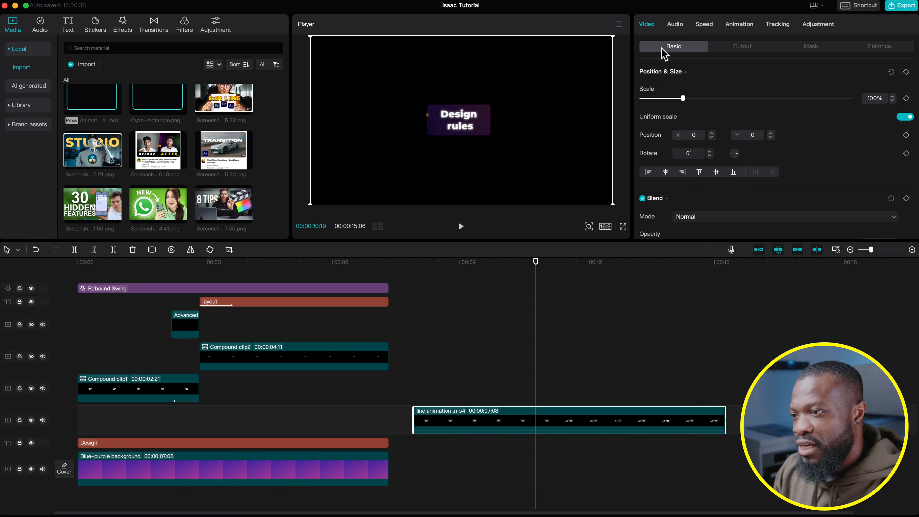
pyautogui.click(906, 135)
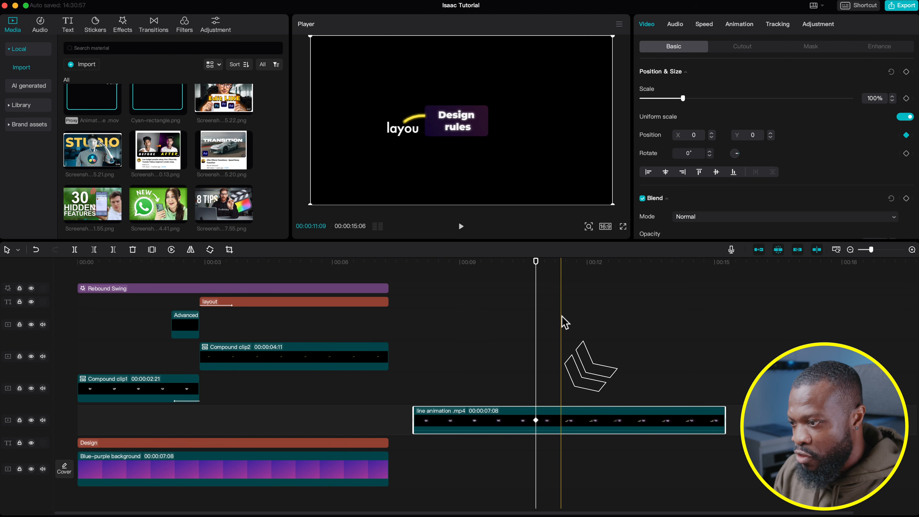
pyautogui.click(559, 268)
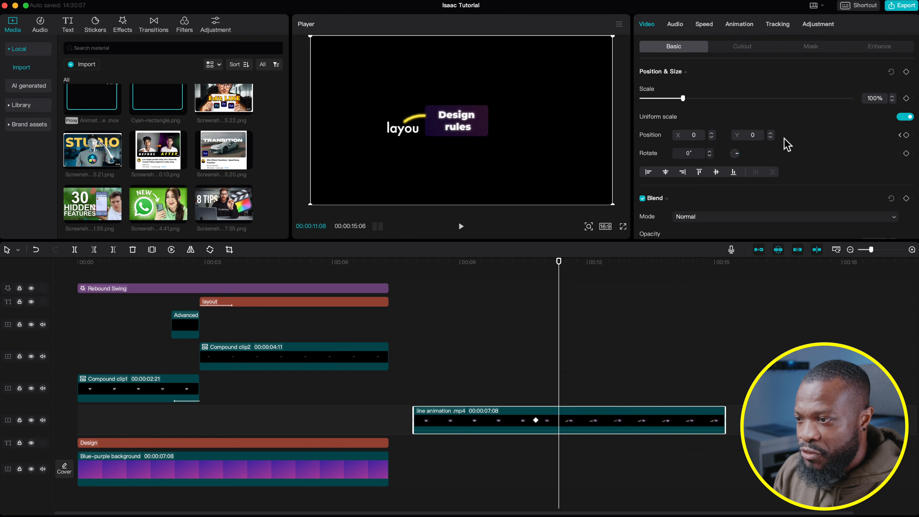
pyautogui.moveTo(423, 132); pyautogui.dragTo(442, 134)
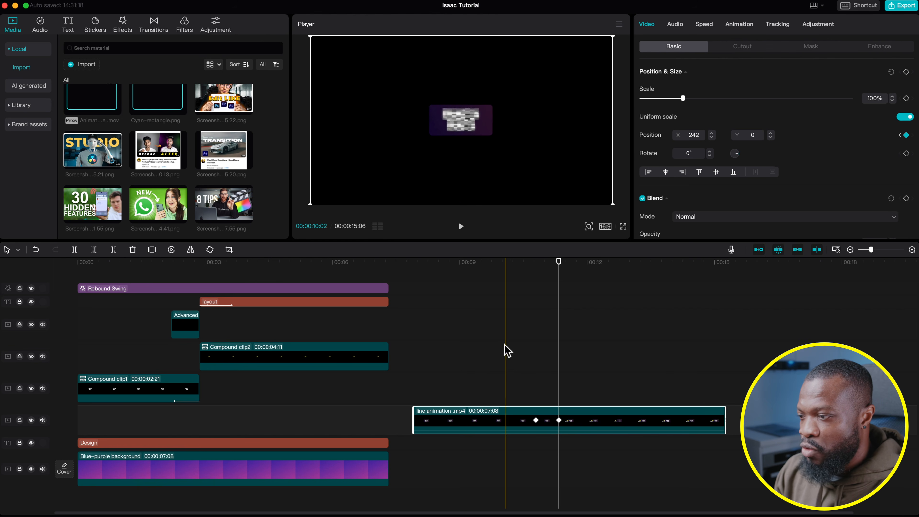
# - Play back the line animation clip to check its sideways movement
pyautogui.click(468, 349)
pyautogui.press('space')
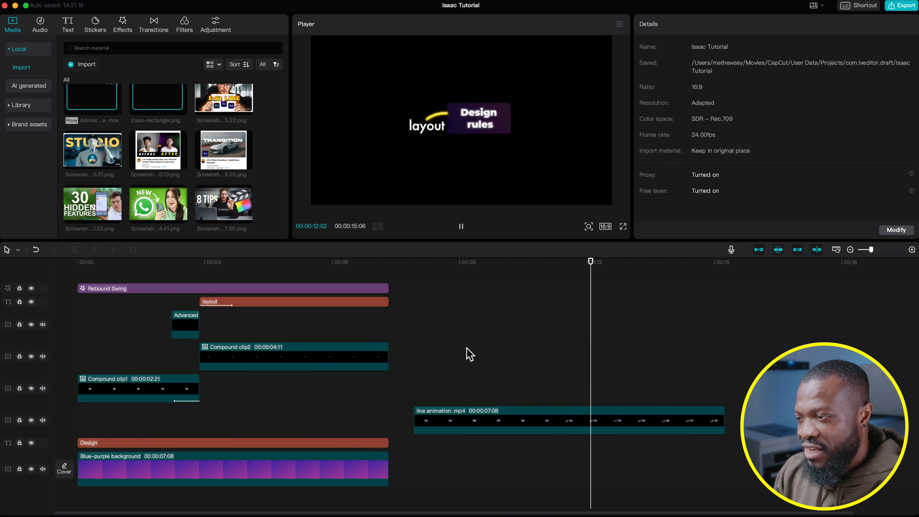
pyautogui.click(499, 357)
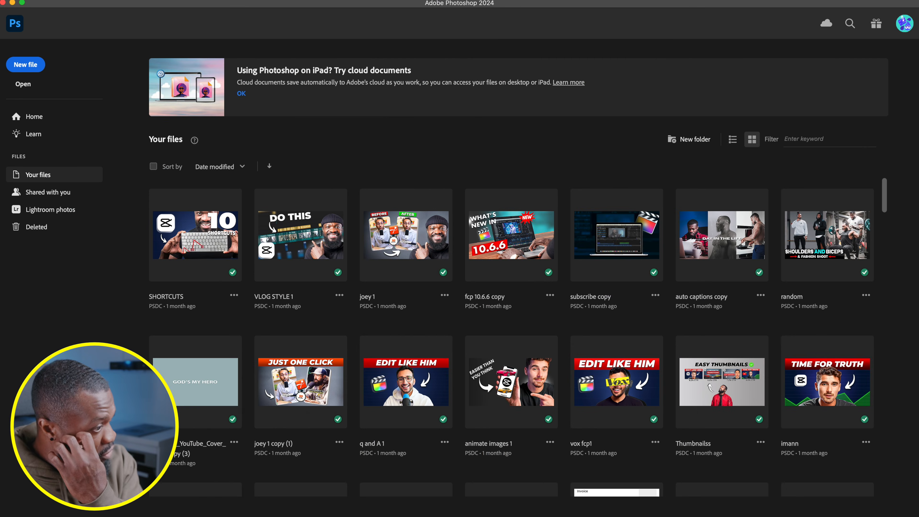
# - Switch to Photoshop and create a new 1920 x 1080 px document
pyautogui.click(19, 66)
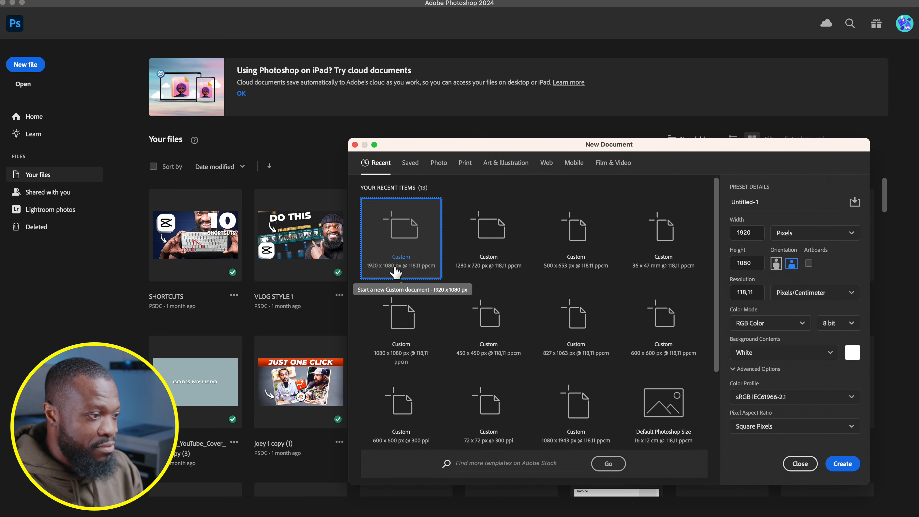
pyautogui.press('Return')
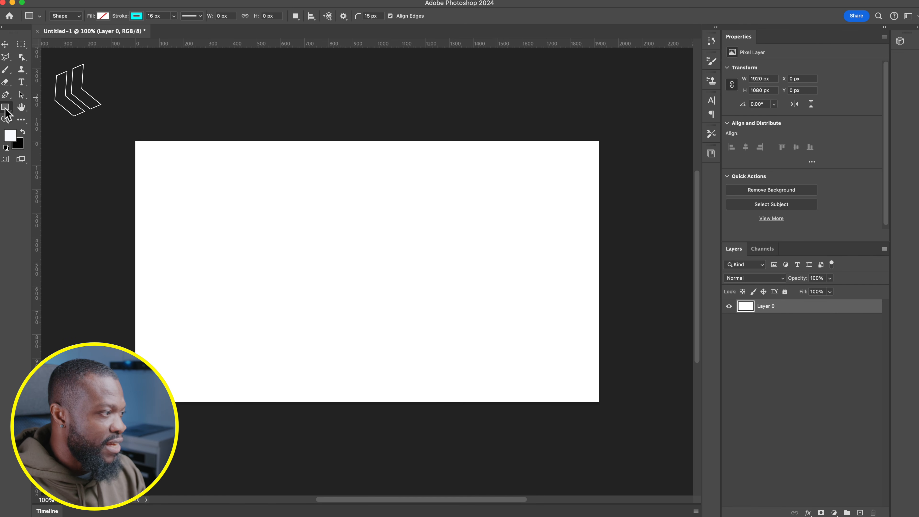
# - Draw a rectangle about 2047 x 1201 px covering the whole canvas and fill it with the recent dark grey
pyautogui.moveTo(118, 126); pyautogui.dragTo(612, 415)
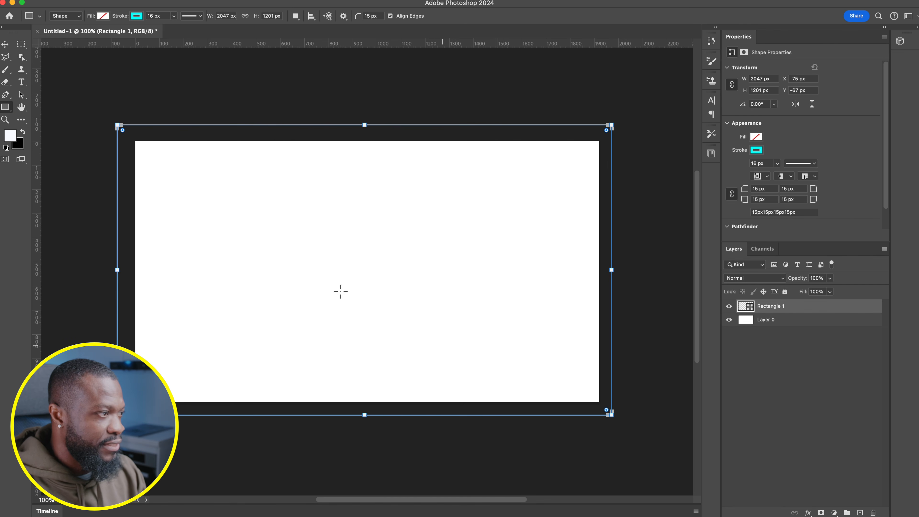
pyautogui.click(104, 17)
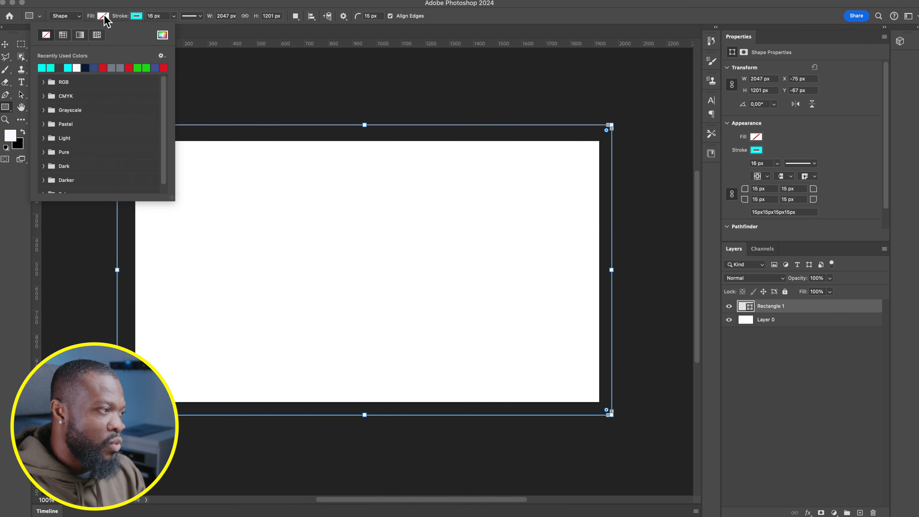
pyautogui.click(104, 17)
pyautogui.click(104, 16)
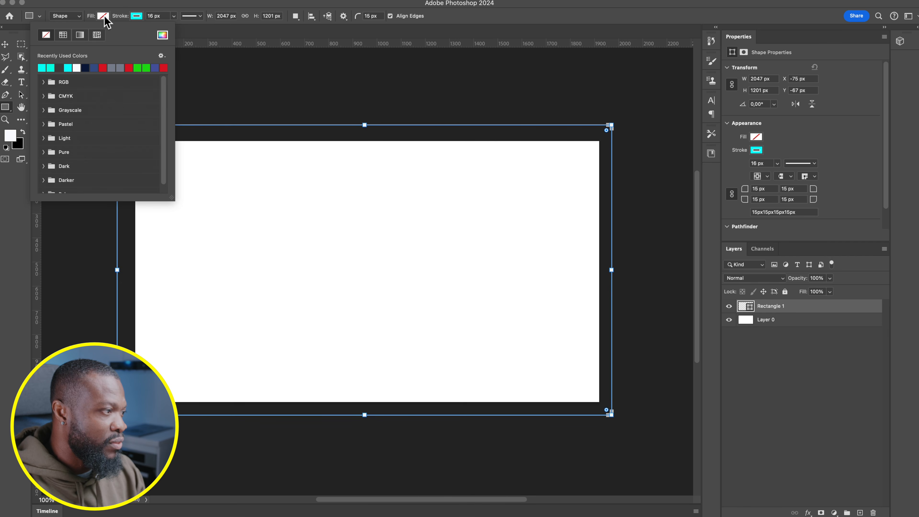
pyautogui.click(60, 69)
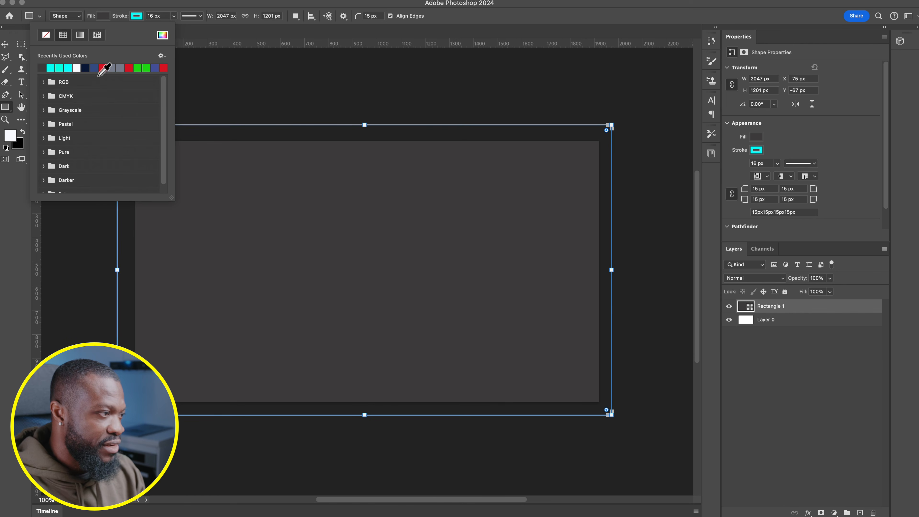
pyautogui.click(107, 17)
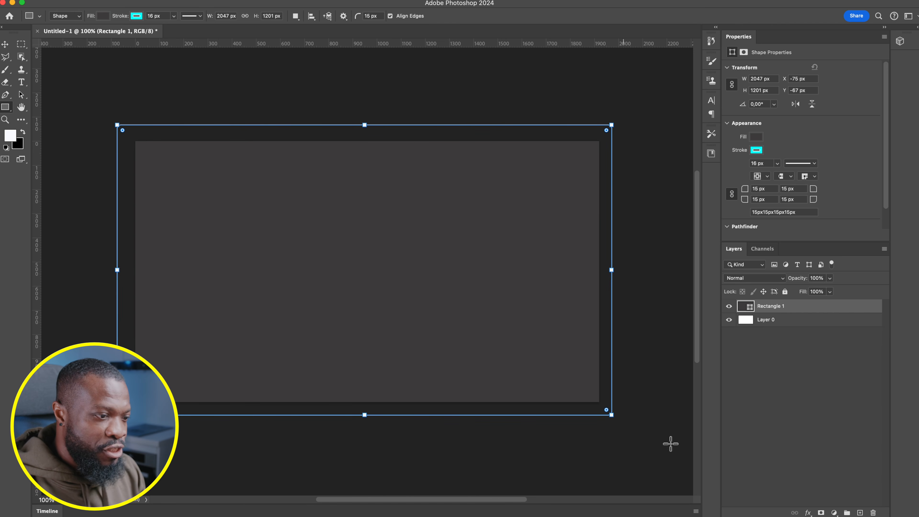
# - Add a new layer and set up the Rectangle tool with no fill and a cyan #06fdfc stroke
pyautogui.click(860, 512)
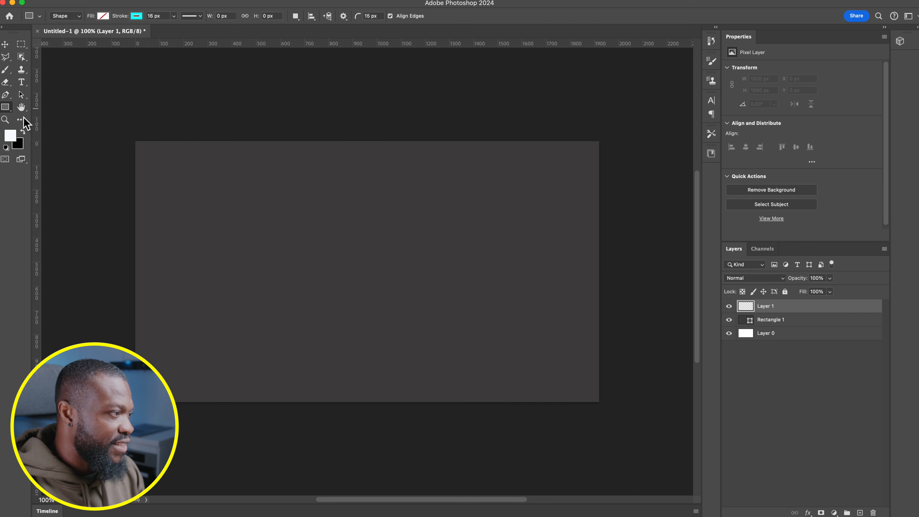
pyautogui.rightClick(6, 109)
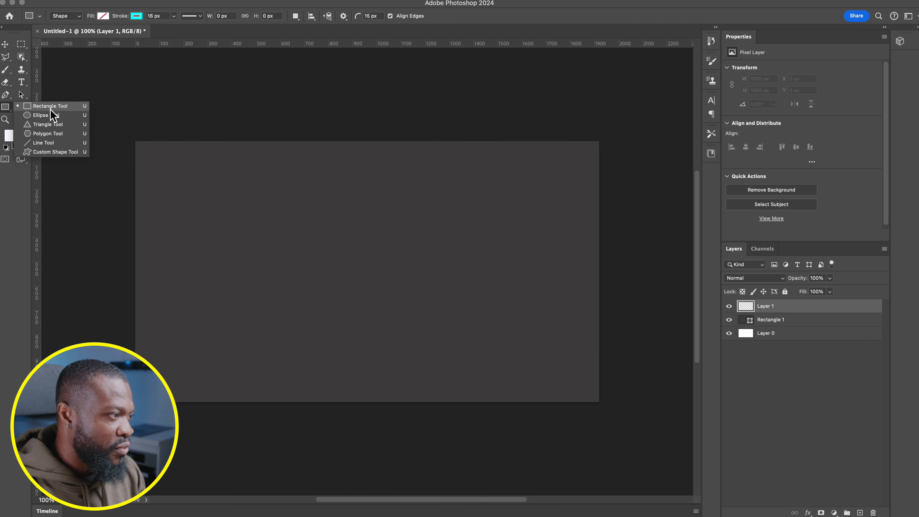
pyautogui.click(61, 85)
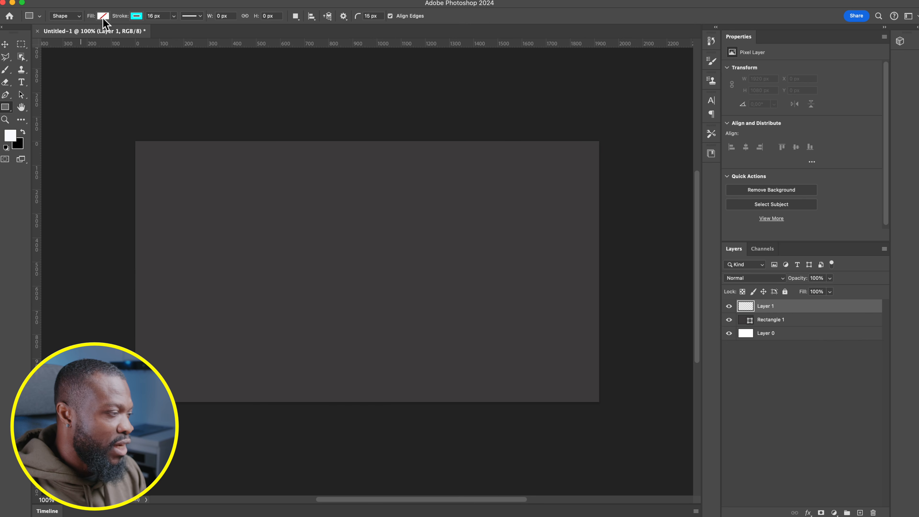
pyautogui.click(103, 17)
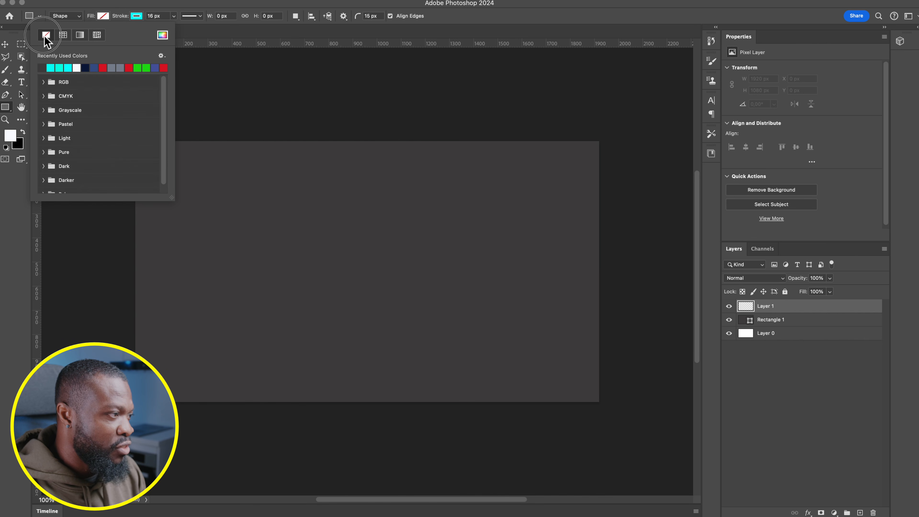
pyautogui.click(137, 16)
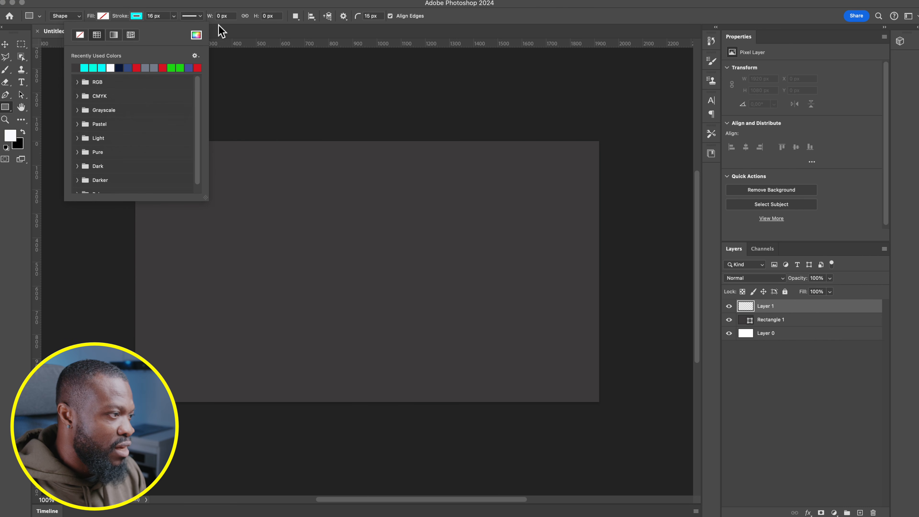
pyautogui.click(197, 36)
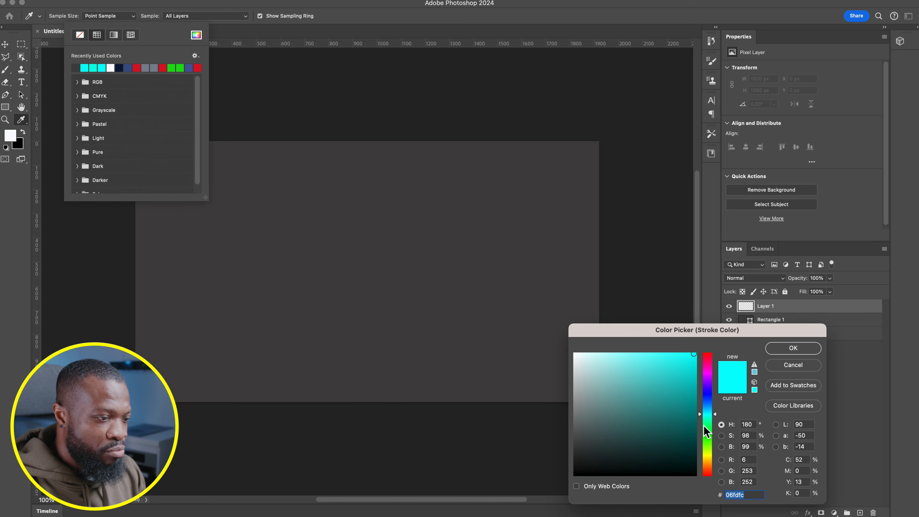
pyautogui.click(715, 414)
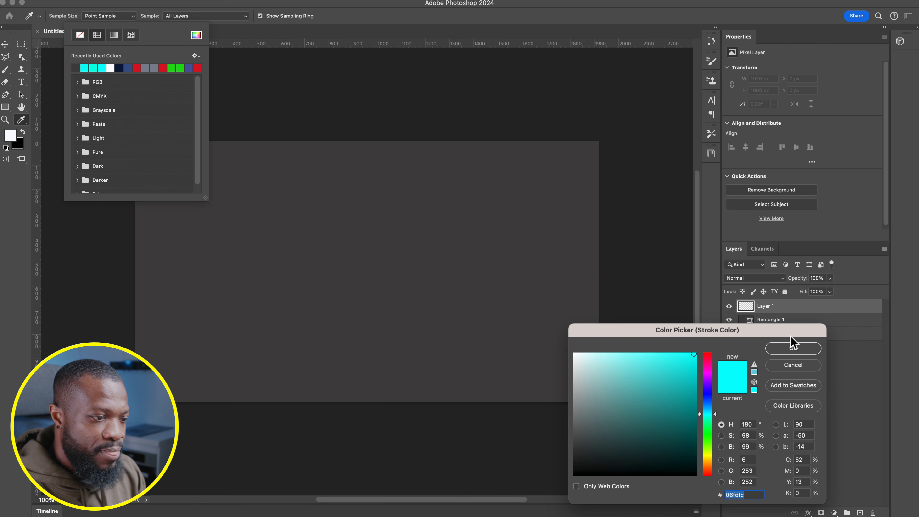
pyautogui.click(793, 349)
pyautogui.click(132, 18)
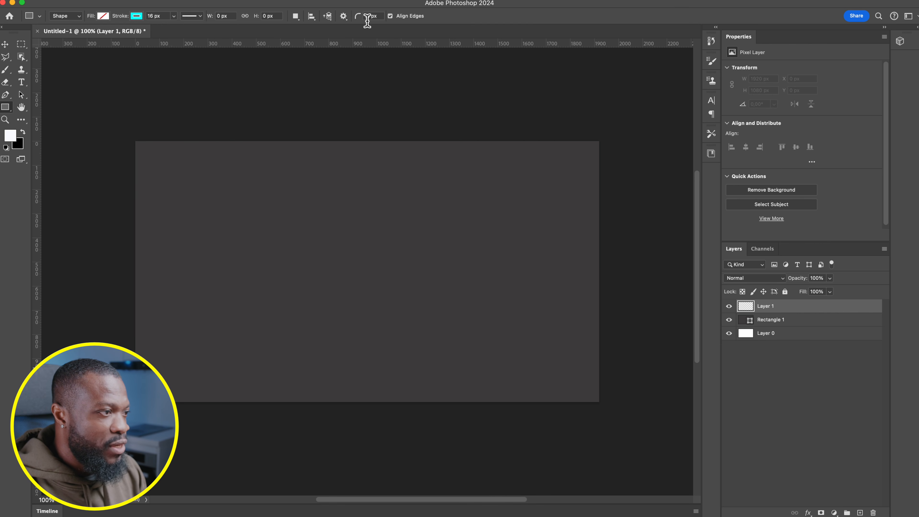
# - Draw a rounded rectangle about 1104 x 579 px with a 78 px corner radius in the middle of the canvas
pyautogui.click(378, 16)
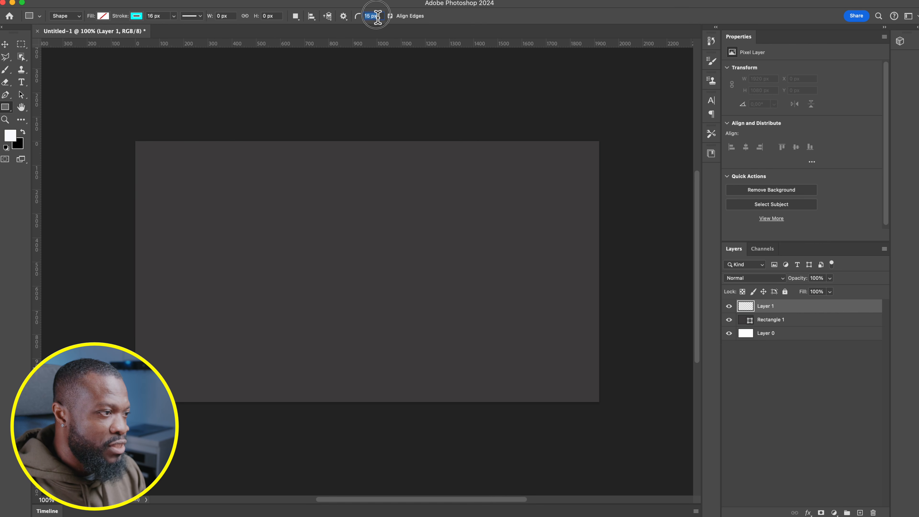
pyautogui.write('78')
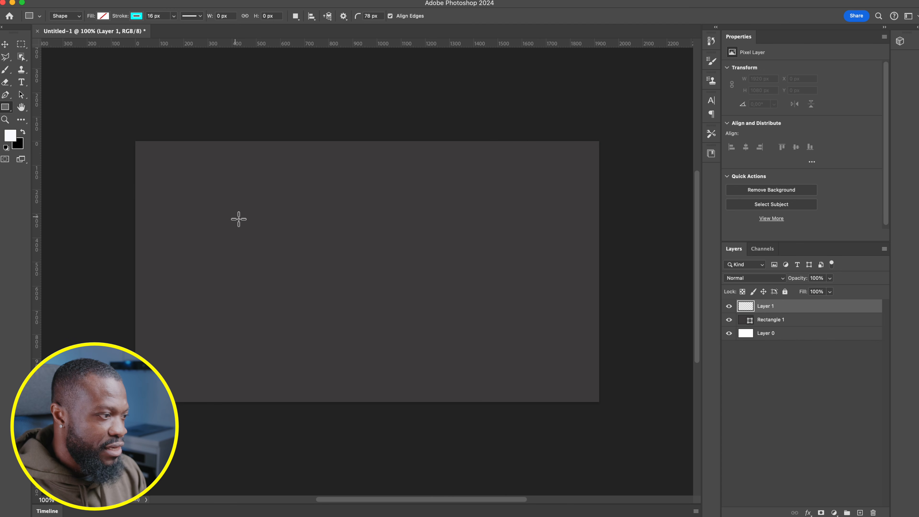
pyautogui.moveTo(239, 215)
pyautogui.mouseDown()
pyautogui.moveTo(383, 263)
pyautogui.moveTo(470, 347)
pyautogui.moveTo(498, 350)
pyautogui.mouseUp()
pyautogui.press('super+t')
pyautogui.click(6, 47)
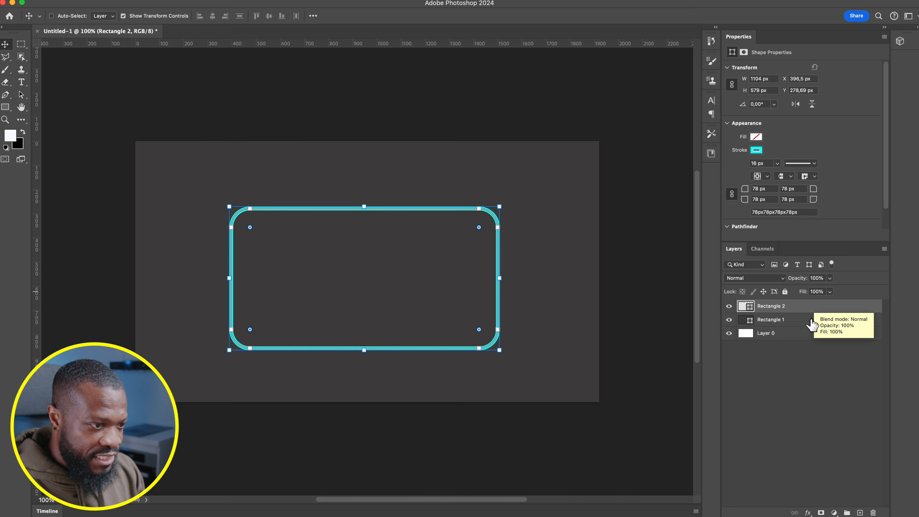
# - Align the cyan rectangle's vertical centre with the background rectangle and rename its layer "cyan rectangle"
pyautogui.keyDown('super'); pyautogui.click(792, 318); pyautogui.keyUp('super')
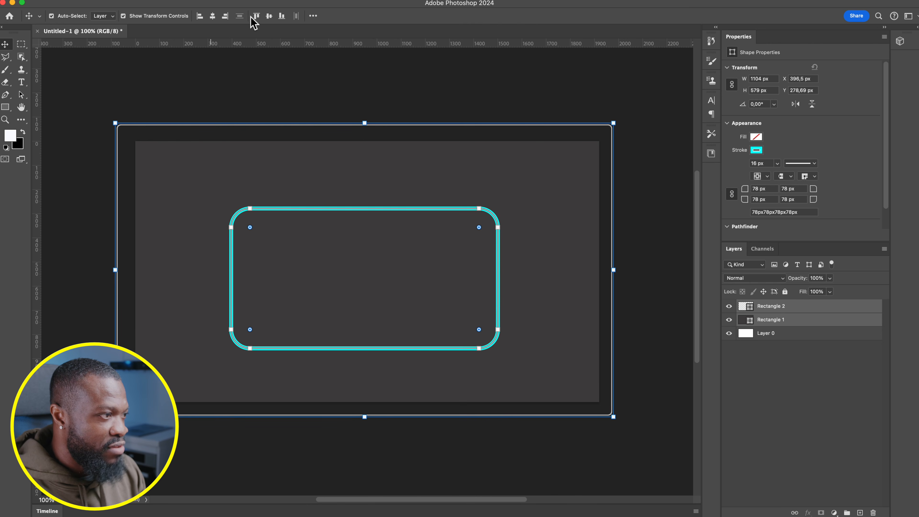
pyautogui.click(269, 17)
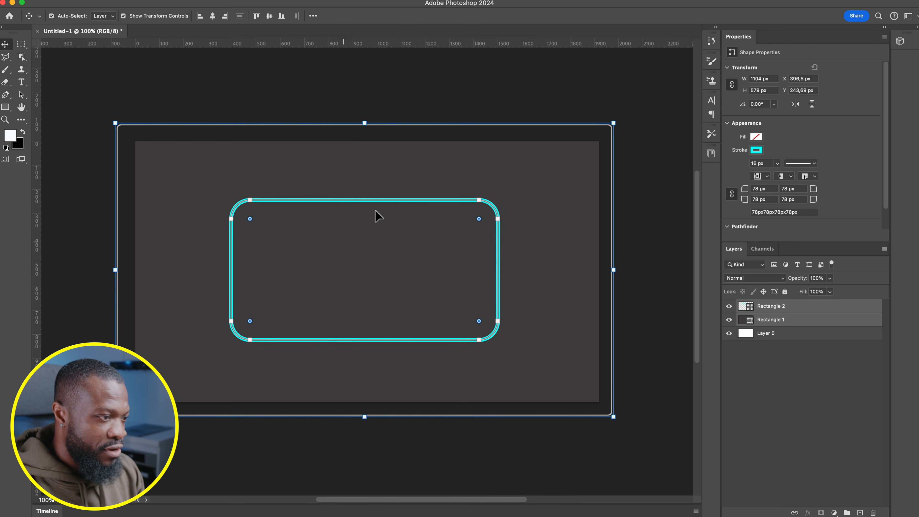
pyautogui.click(781, 307)
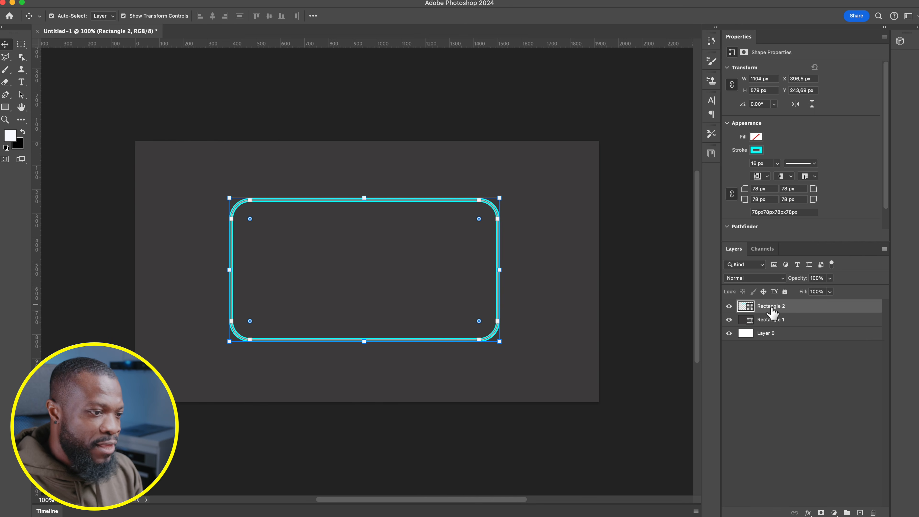
pyautogui.doubleClick(775, 306)
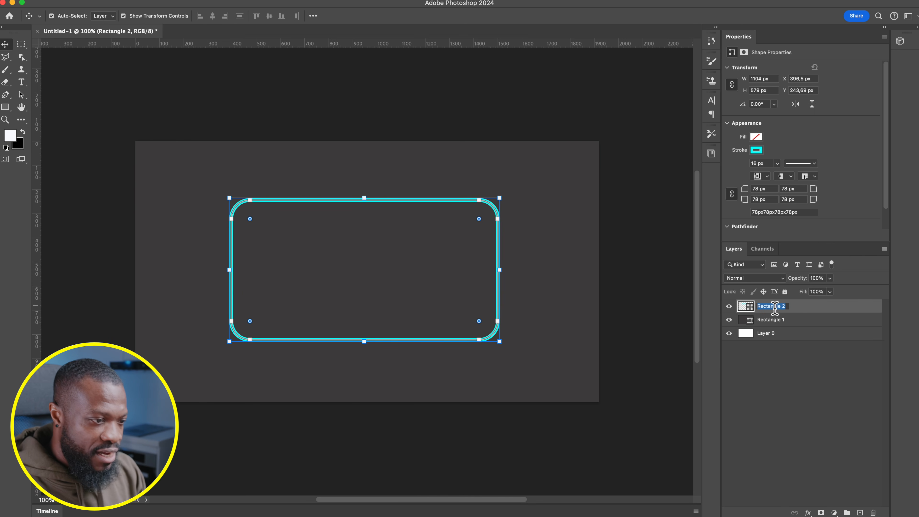
pyautogui.write('cyan')
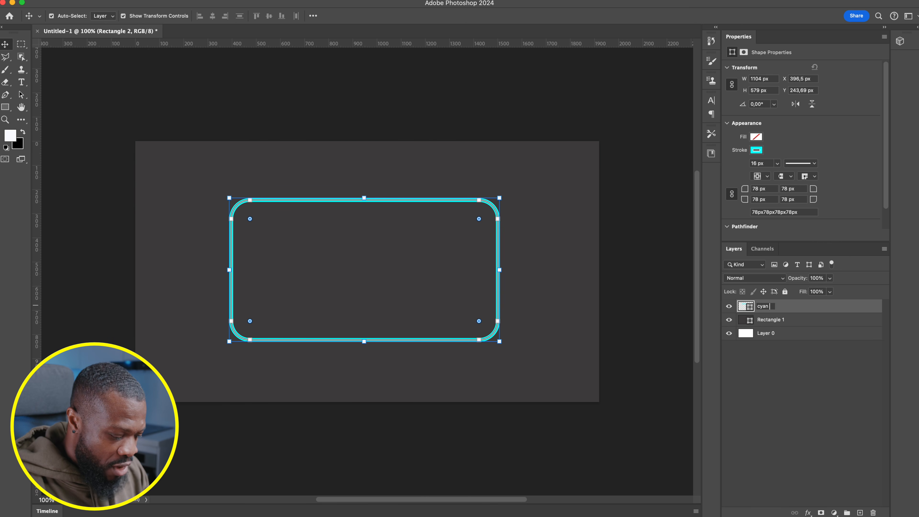
pyautogui.write(' rectangle')
pyautogui.press('Return')
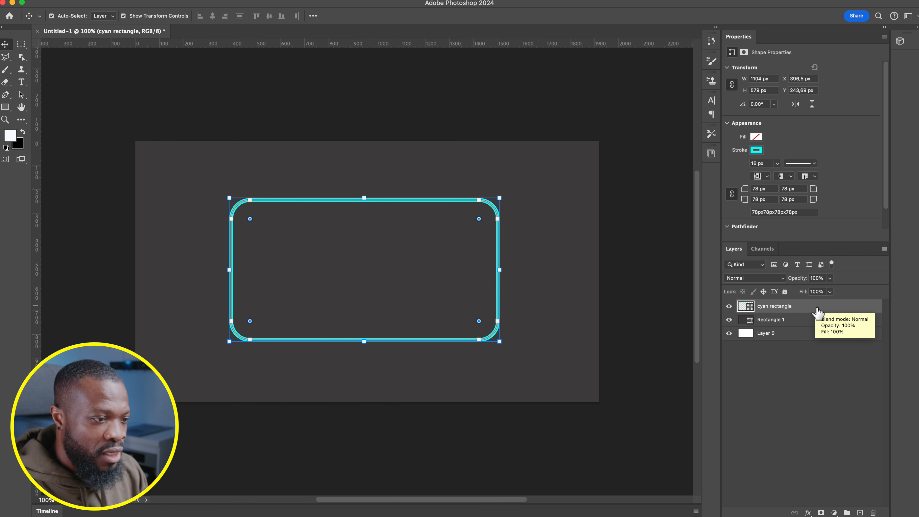
# - Set the cyan rectangle's Outer Glow layer style to 8% opacity and a size of 95 px
pyautogui.doubleClick(820, 316)
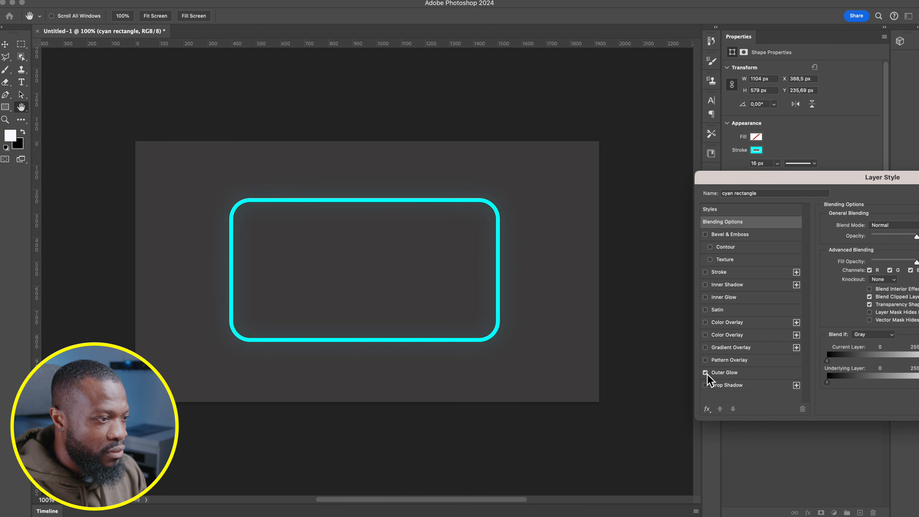
pyautogui.moveTo(825, 179); pyautogui.dragTo(615, 149)
pyautogui.moveTo(591, 151); pyautogui.dragTo(609, 154)
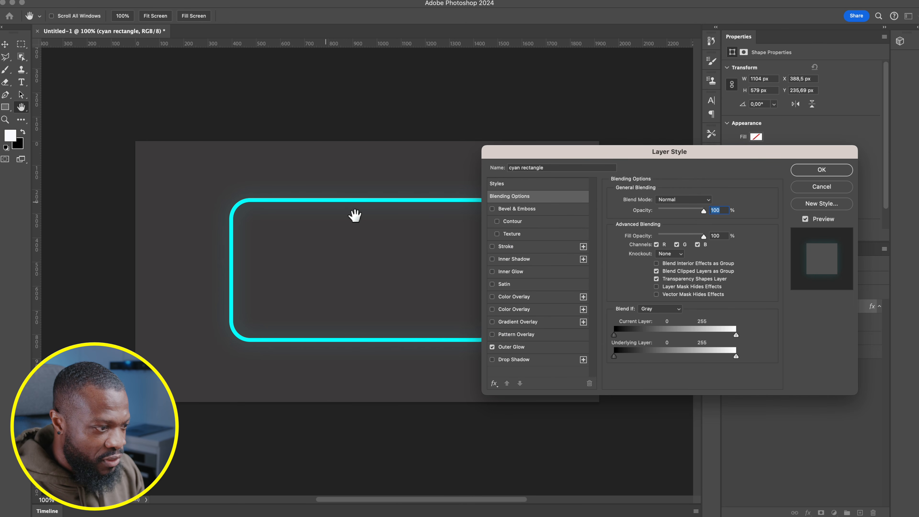
pyautogui.click(543, 350)
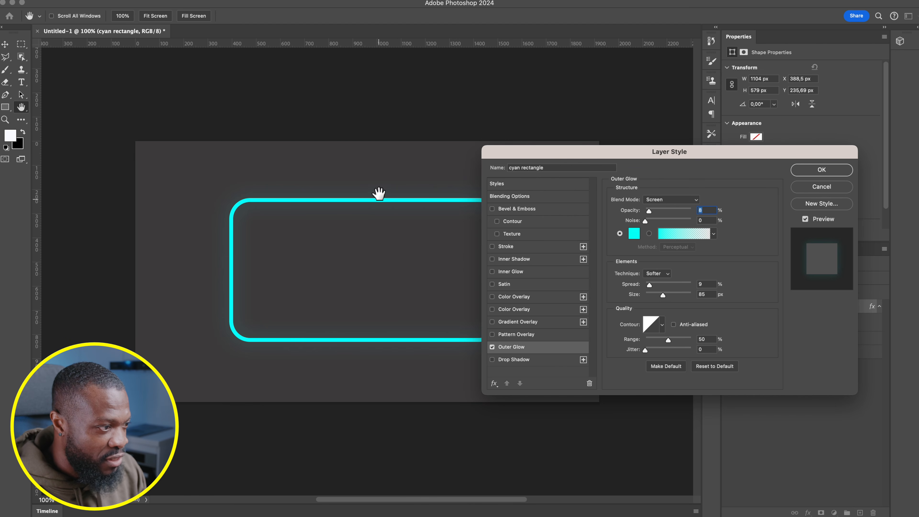
pyautogui.moveTo(649, 211); pyautogui.dragTo(685, 213)
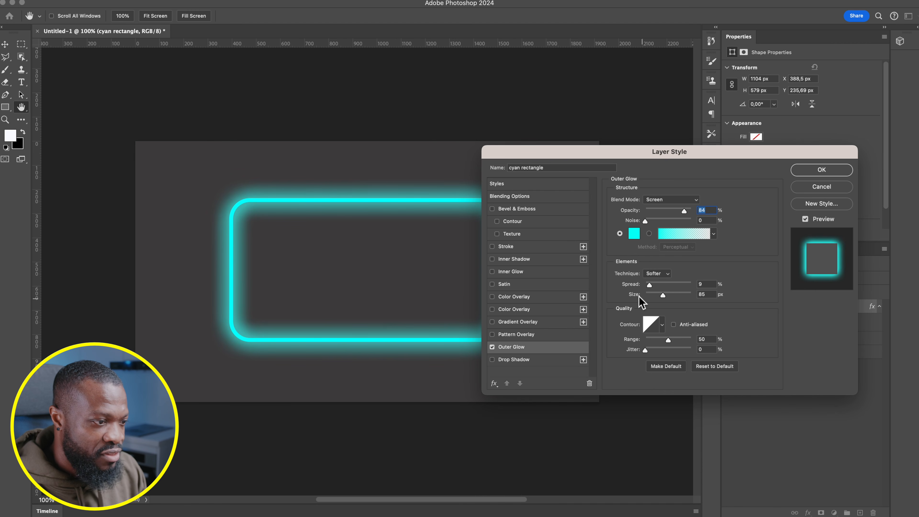
pyautogui.moveTo(637, 299); pyautogui.dragTo(642, 299)
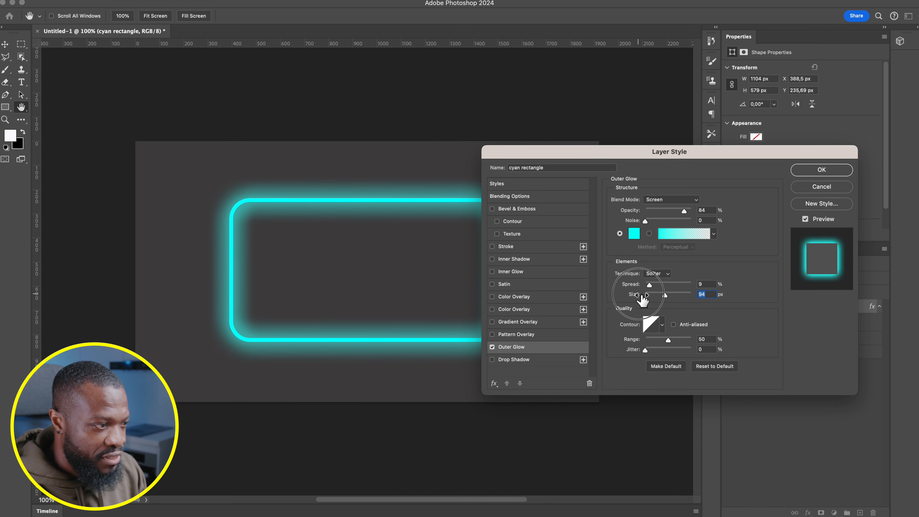
pyautogui.moveTo(632, 210); pyautogui.dragTo(590, 222)
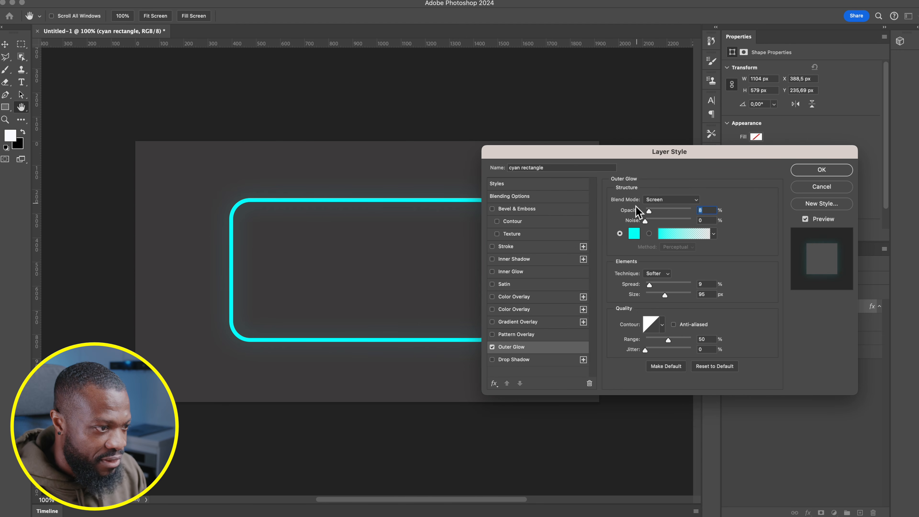
pyautogui.click(818, 170)
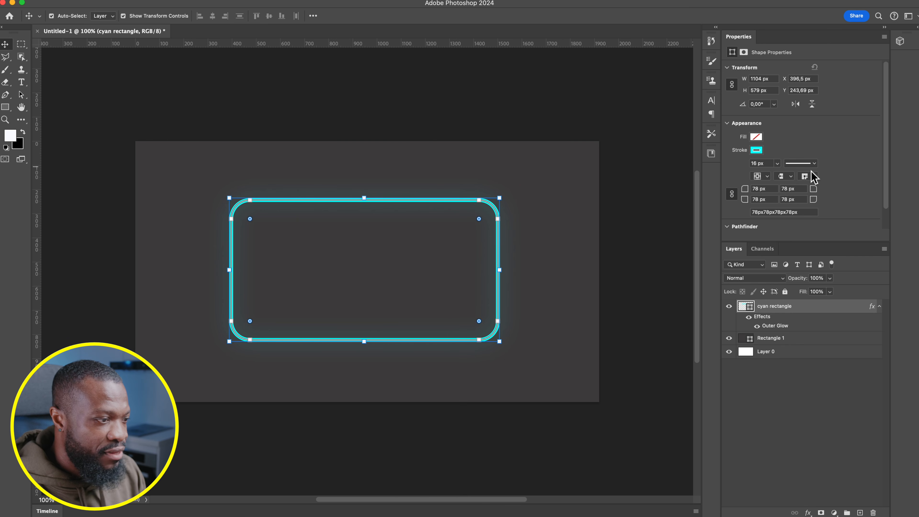
# - Hide the dark background rectangle and the white bottom layer, and collapse the cyan rectangle's effects list
pyautogui.click(730, 338)
pyautogui.click(729, 352)
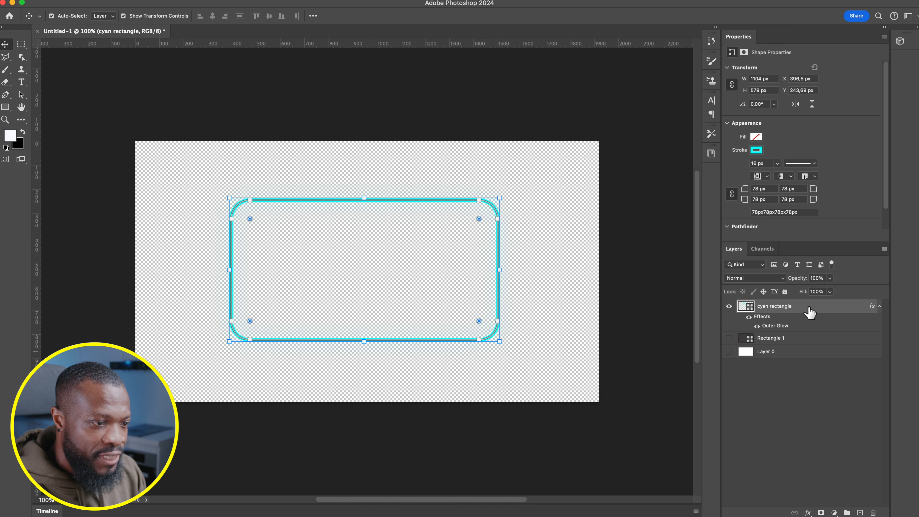
pyautogui.click(880, 306)
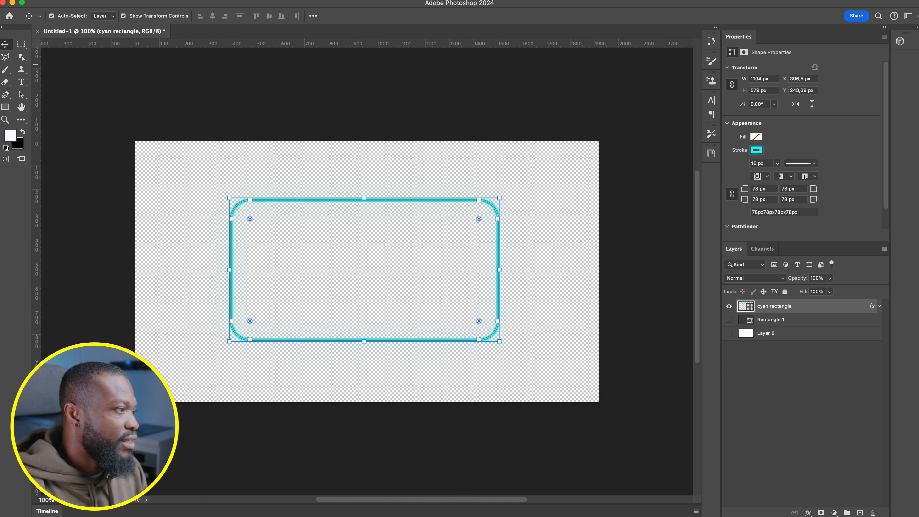
# - Export the cyan rectangle with Save for Web as a transparent PNG-24 file named Cyan-rectangle.png
pyautogui.click(84, 1)
pyautogui.moveTo(210, 145)
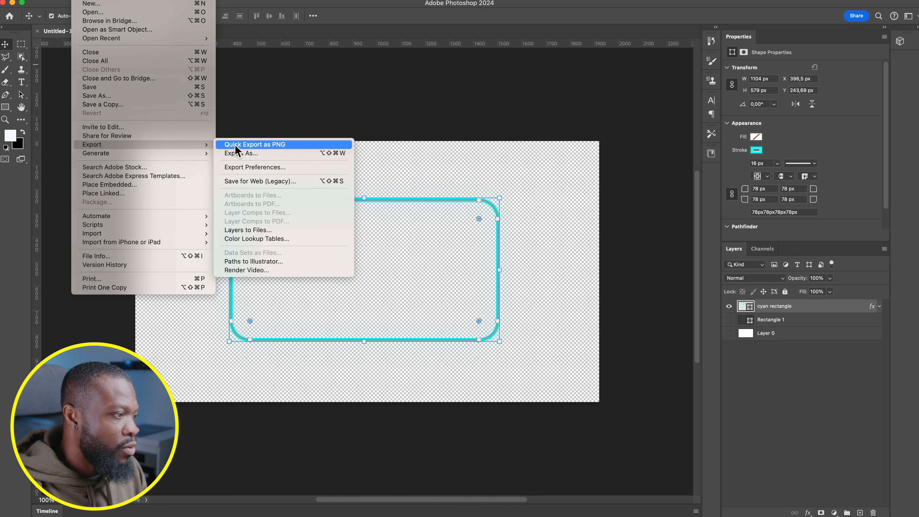
pyautogui.click(255, 181)
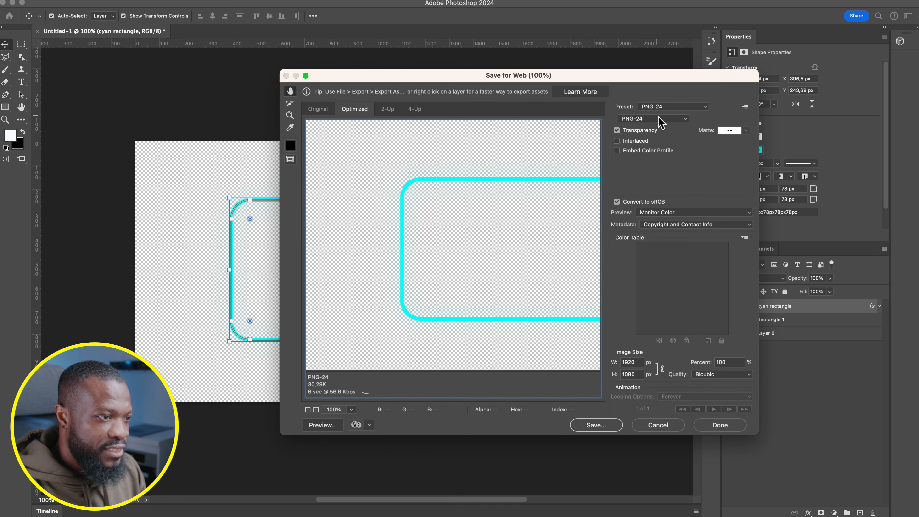
pyautogui.click(656, 121)
pyautogui.click(640, 121)
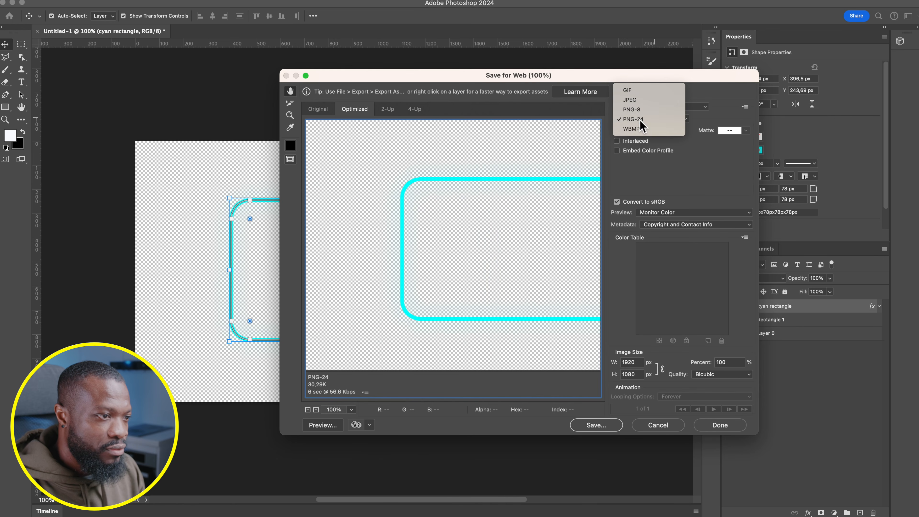
pyautogui.click(604, 429)
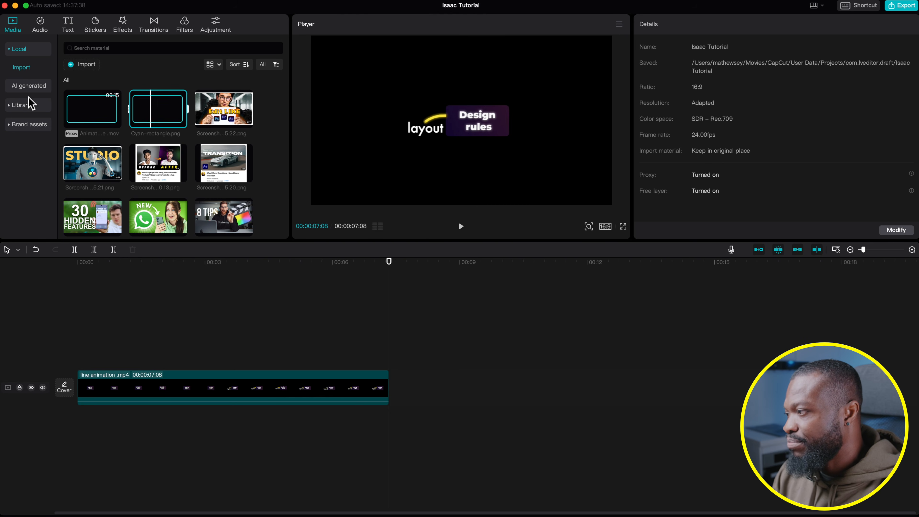
# - Switch to CapCut and place the library's solid color ice blue background on a track above, just after the line animation clip
pyautogui.click(22, 105)
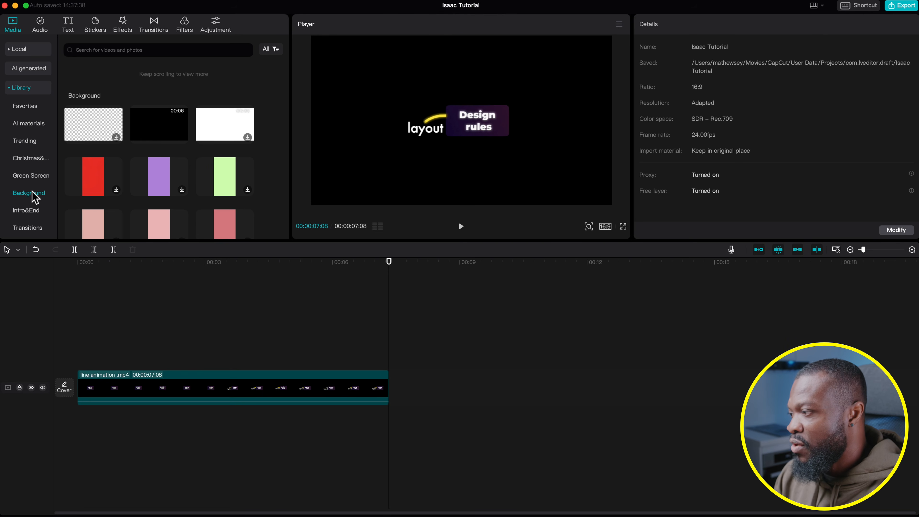
pyautogui.scroll(-5, 171, 180)
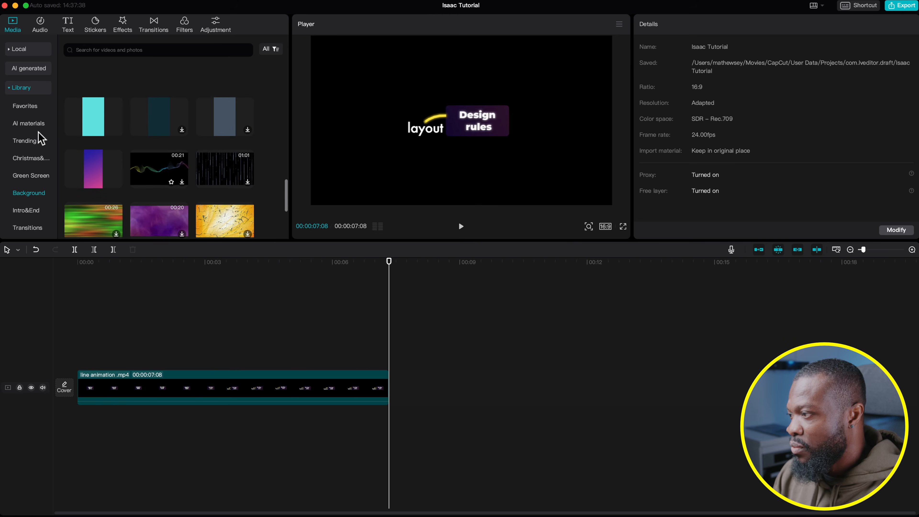
pyautogui.click(95, 117)
pyautogui.moveTo(94, 115); pyautogui.dragTo(434, 353)
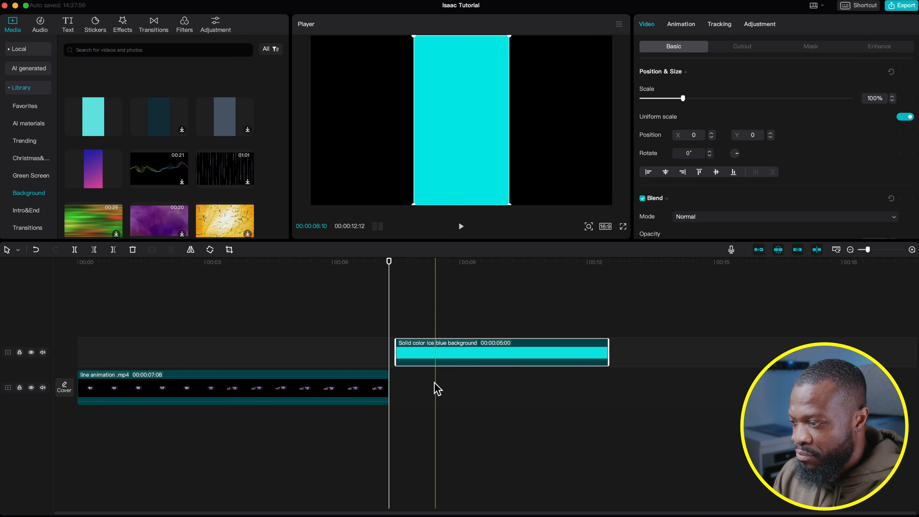
pyautogui.moveTo(458, 359); pyautogui.dragTo(454, 357)
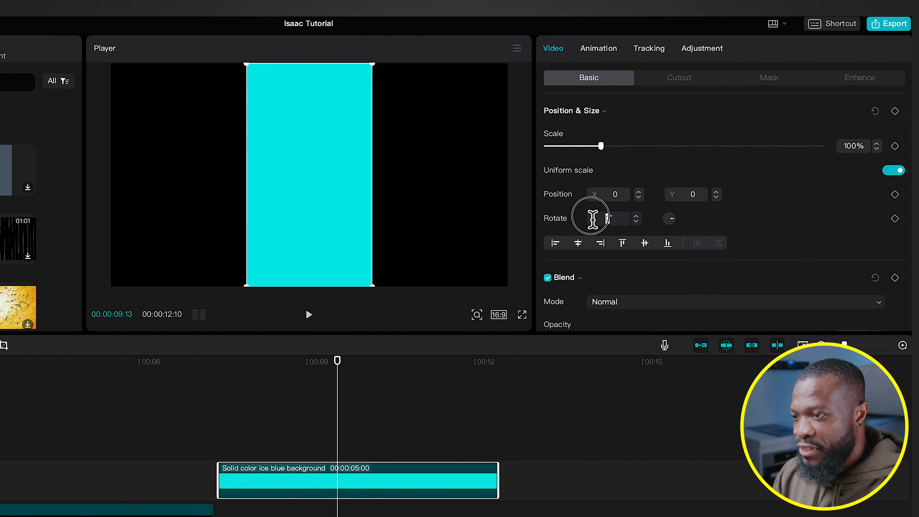
# - Rotate the ice blue background clip to 90°
pyautogui.click(593, 219)
pyautogui.write('90')
pyautogui.press('Return')
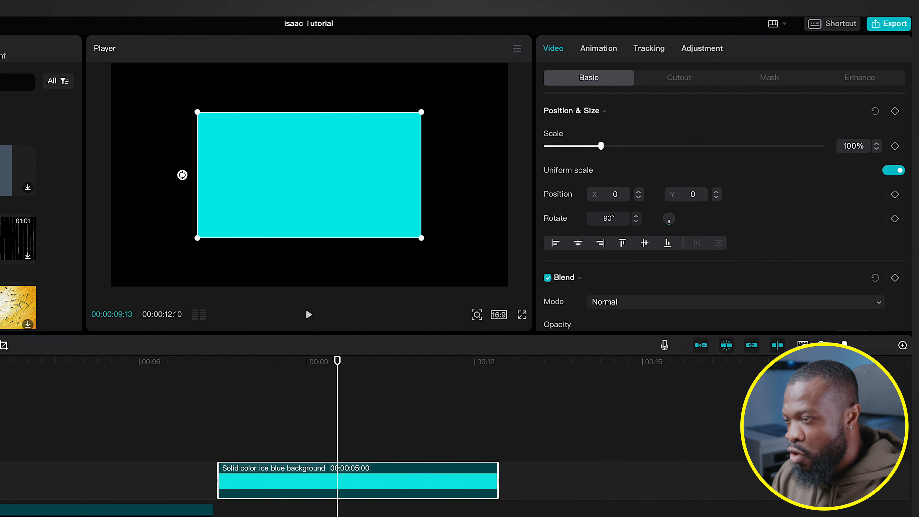
# - Apply a rectangle mask sized 341 by 606 with round corners of 20 to the ice blue background clip
pyautogui.click(774, 82)
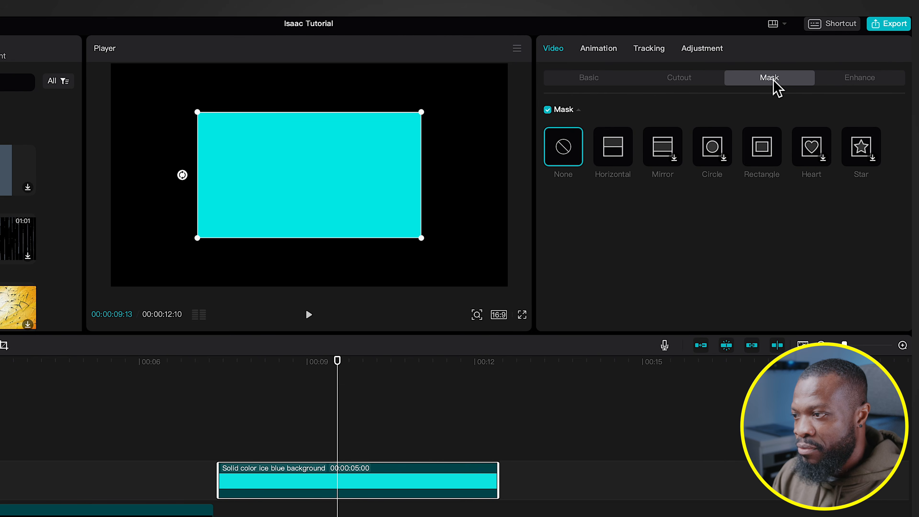
pyautogui.click(763, 152)
pyautogui.moveTo(375, 148); pyautogui.dragTo(439, 127)
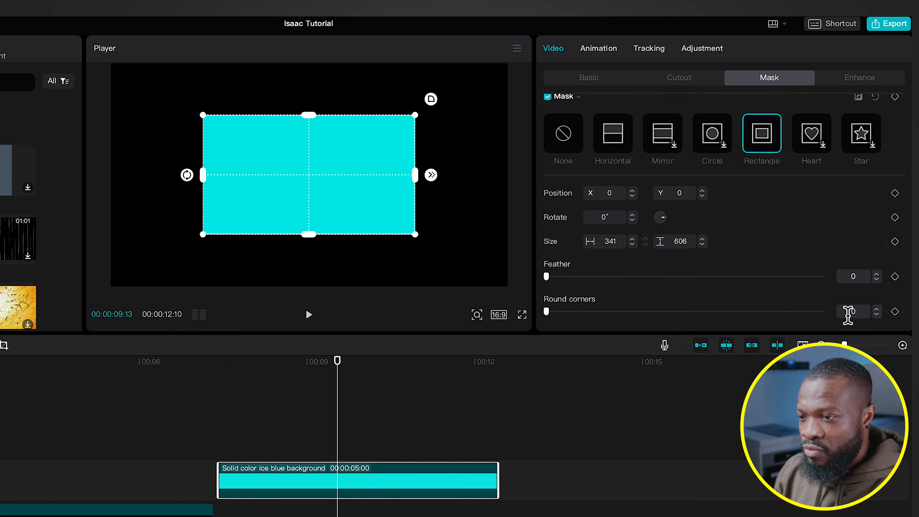
pyautogui.moveTo(848, 315); pyautogui.dragTo(879, 309)
pyautogui.write('20')
pyautogui.press('Return')
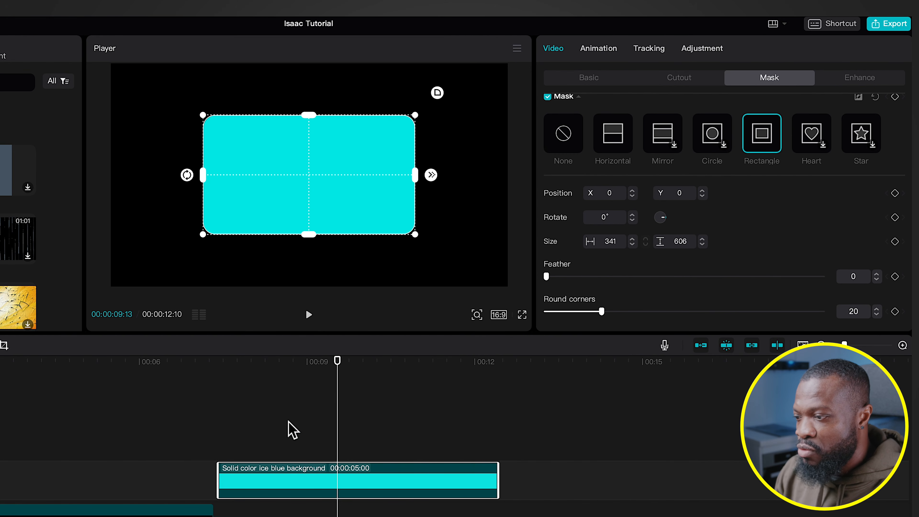
# - Extend the ice blue background clip to 00:00:08:18 and convert it into a compound clip
pyautogui.moveTo(498, 478); pyautogui.dragTo(706, 478)
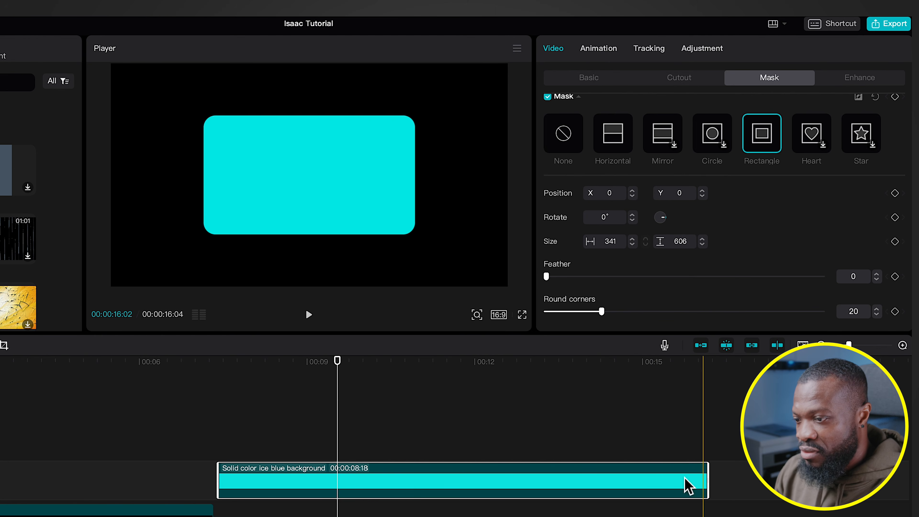
pyautogui.rightClick(320, 482)
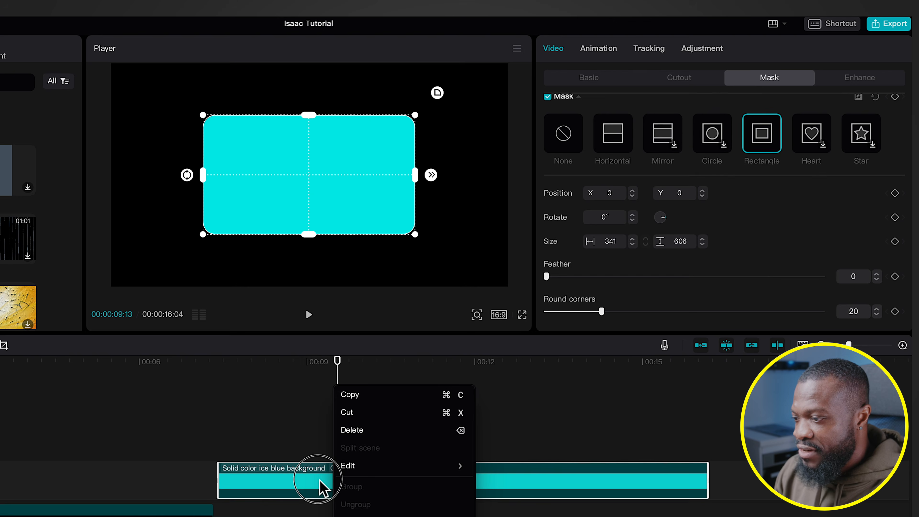
pyautogui.click(320, 479)
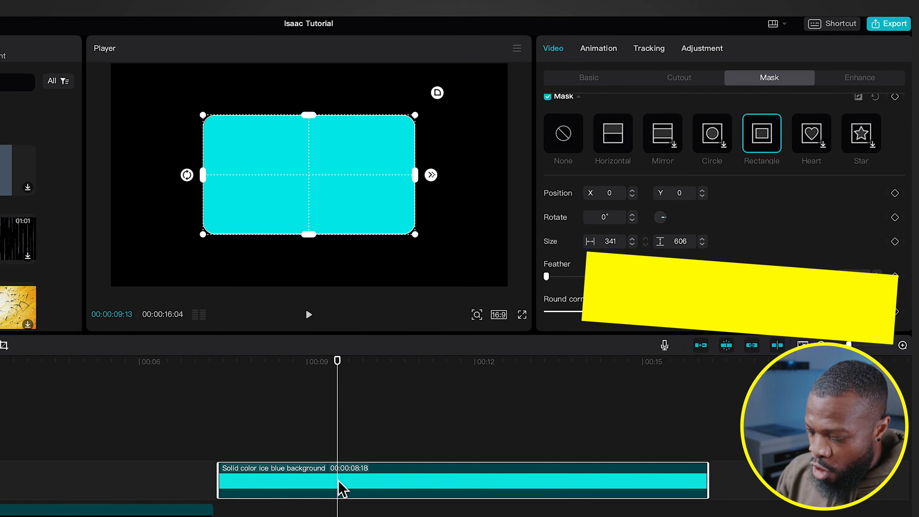
pyautogui.hotkey('alt', 'g')
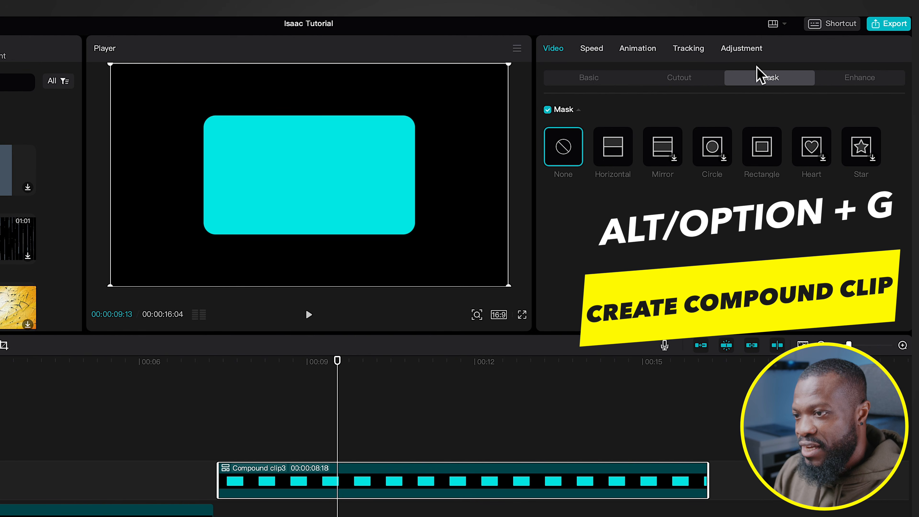
# - Hollow the compound clip into a cyan frame using a reversed rectangle mask with round corners of 20, fine-tuning the mask size
pyautogui.click(765, 156)
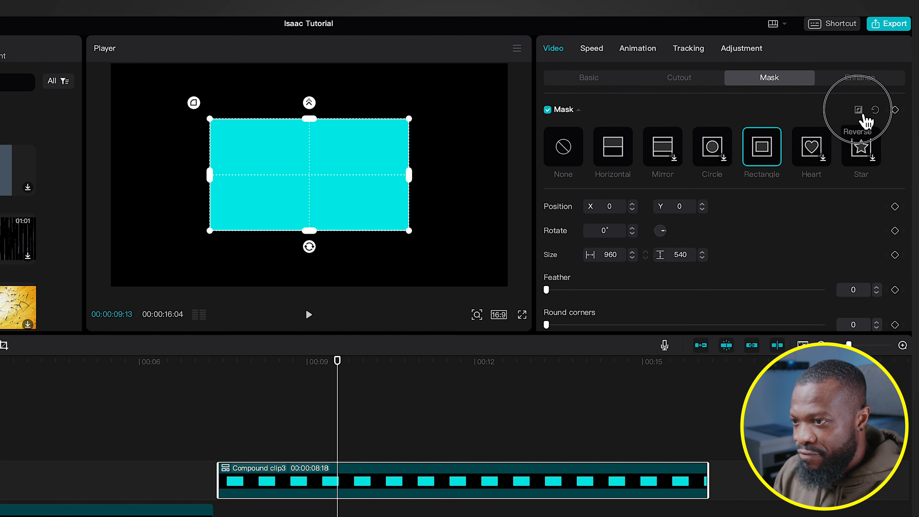
pyautogui.click(859, 110)
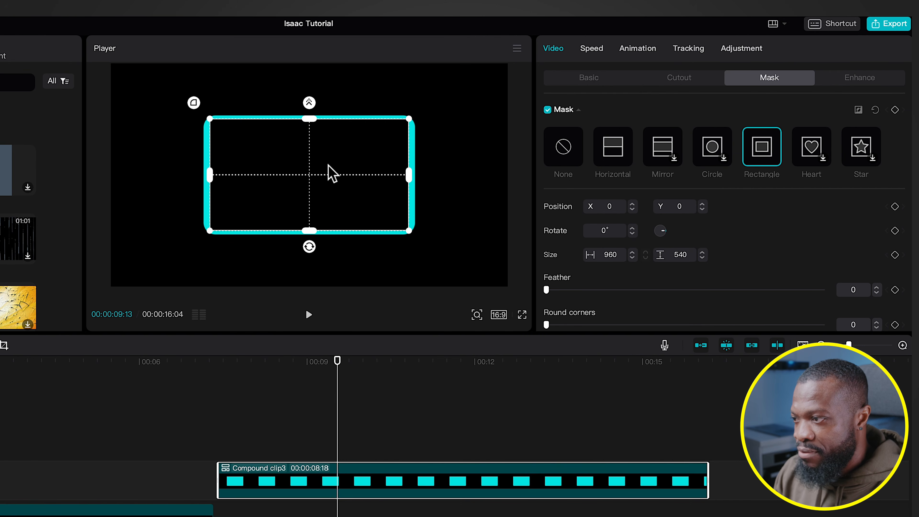
pyautogui.scroll(-1, 576, 309)
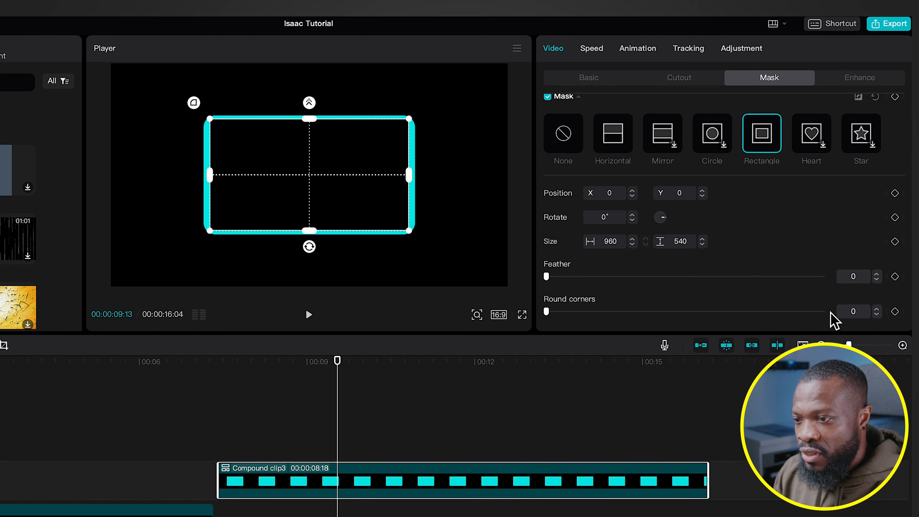
pyautogui.moveTo(848, 314); pyautogui.dragTo(892, 306)
pyautogui.write('20')
pyautogui.press('Return')
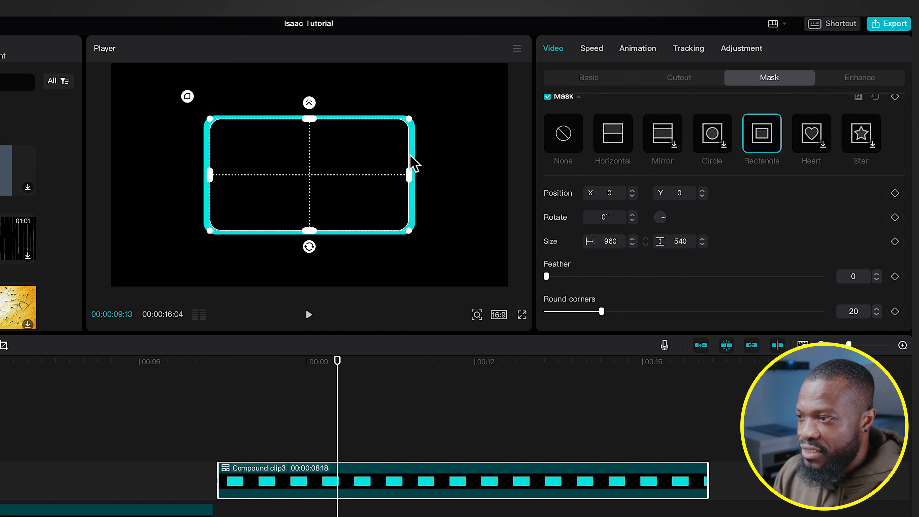
pyautogui.moveTo(411, 124); pyautogui.dragTo(413, 121)
pyautogui.click(322, 419)
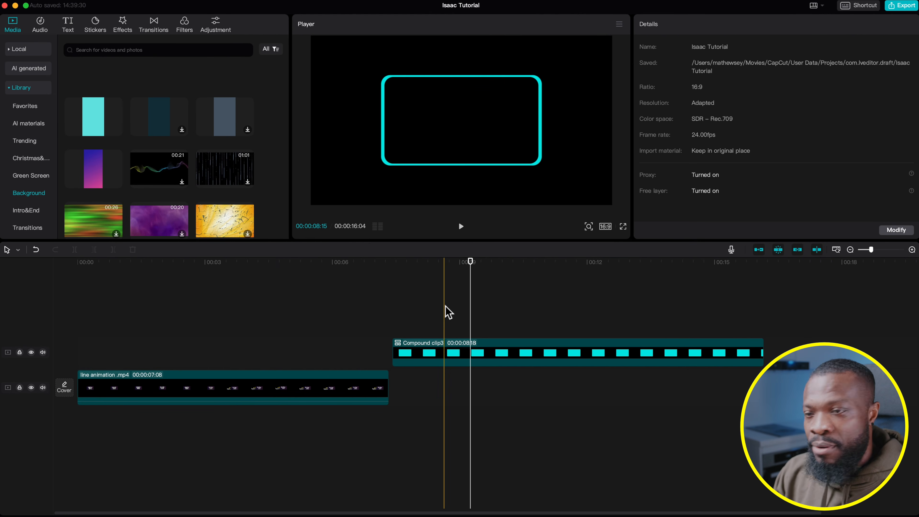
# - Delete the compound clip and place the local Cyan-rectangle.png directly after the line animation clip on the main track
pyautogui.click(454, 352)
pyautogui.press('Delete')
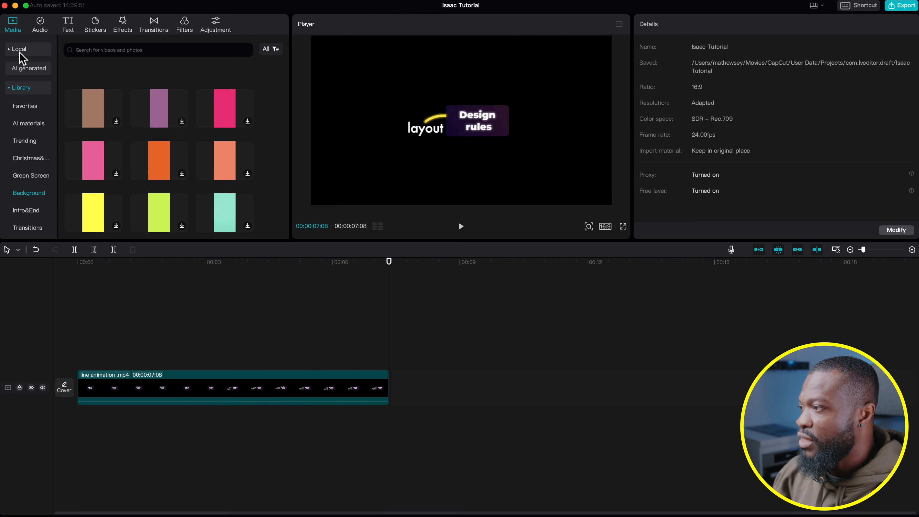
pyautogui.click(20, 50)
pyautogui.click(158, 109)
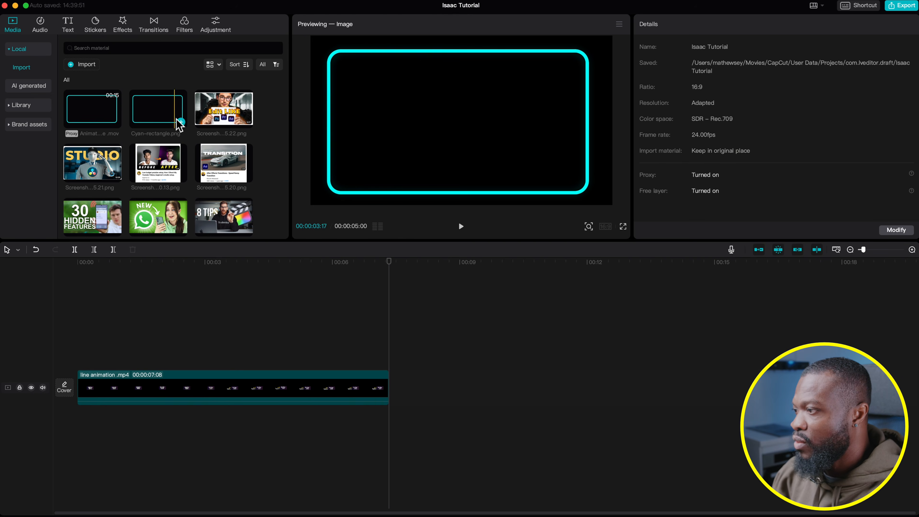
pyautogui.moveTo(158, 115); pyautogui.dragTo(488, 389)
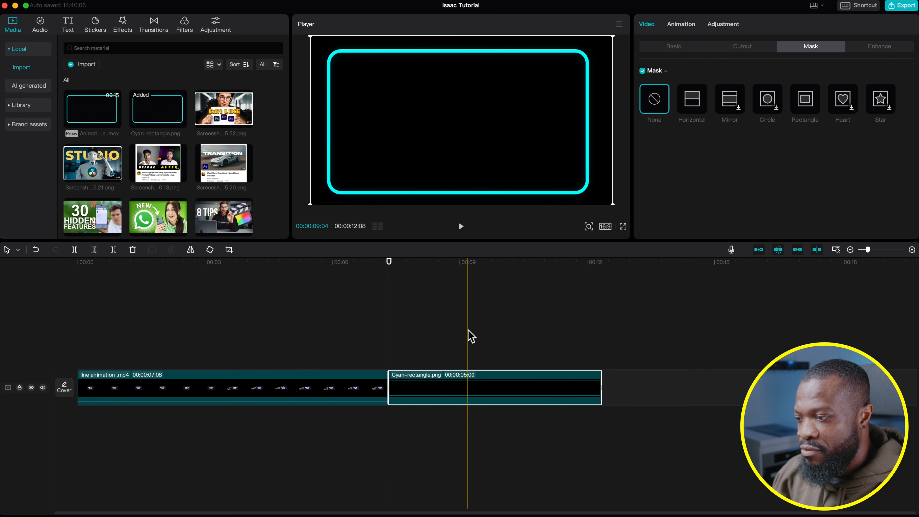
# - Extend the Cyan-rectangle.png clip to 00:00:07:07 and scale its image down to about 60% of the canvas width
pyautogui.moveTo(601, 389); pyautogui.dragTo(699, 387)
pyautogui.click(506, 358)
pyautogui.click(517, 396)
pyautogui.moveTo(610, 39); pyautogui.dragTo(528, 93)
pyautogui.click(389, 347)
pyautogui.click(398, 390)
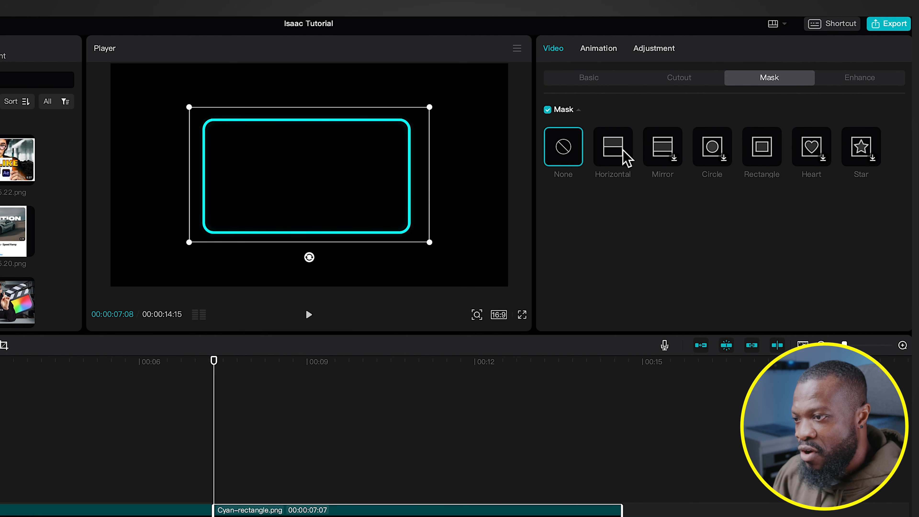
# - Apply a horizontal mask rotated to 90° with feather 1 to Cyan-rectangle.png, and keyframe its rotation at the clip start
pyautogui.click(621, 156)
pyautogui.moveTo(308, 191); pyautogui.dragTo(286, 175)
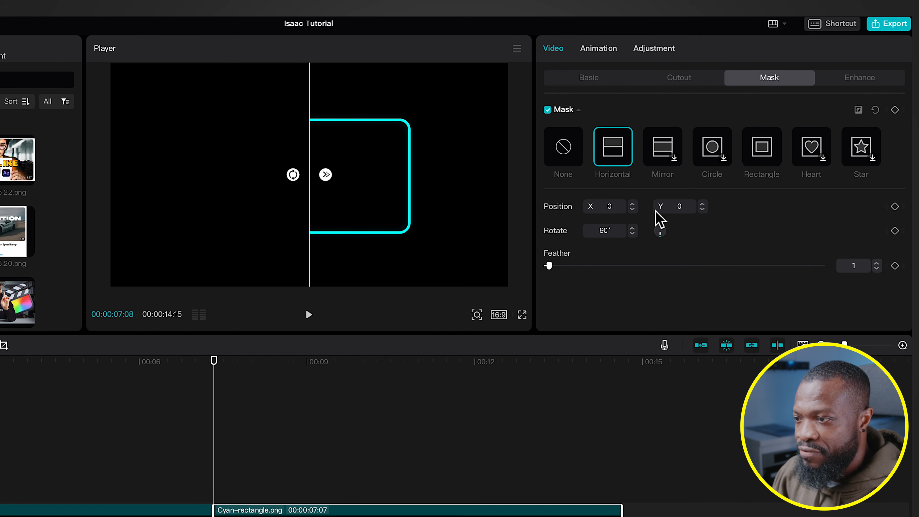
pyautogui.click(895, 231)
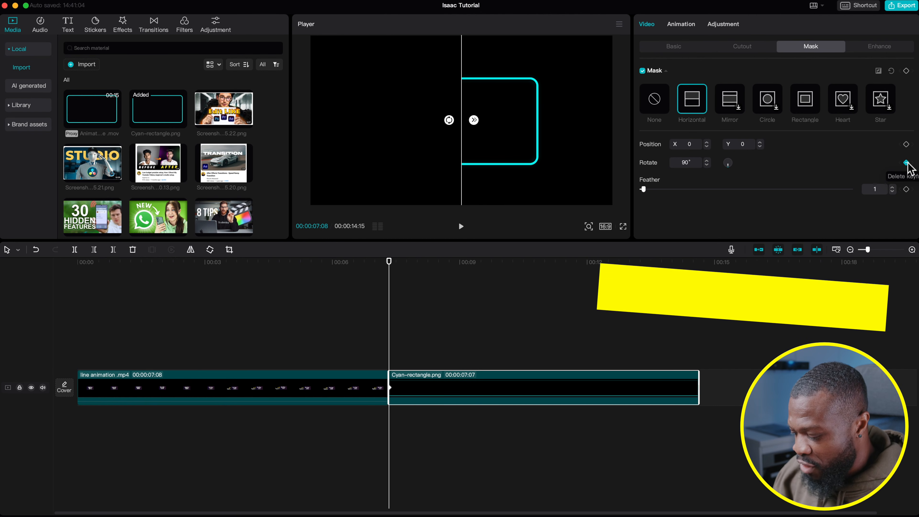
# - Rotate the Cyan-rectangle.png mask to 270° at 00:00:08:04 to add a second keyframe, and play back the animation
pyautogui.hotkey('shift', 'Right')
pyautogui.hotkey('shift', 'Right')
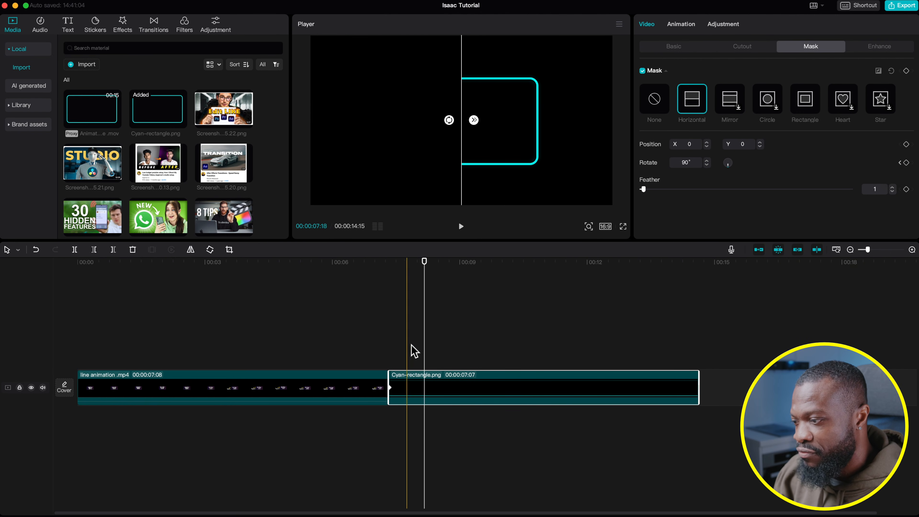
pyautogui.moveTo(450, 121); pyautogui.dragTo(478, 126)
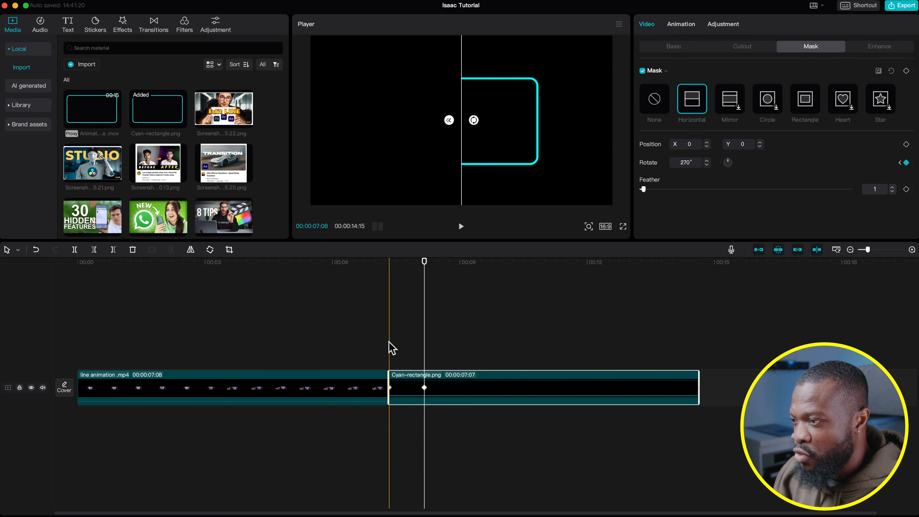
pyautogui.press('space')
pyautogui.press('space')
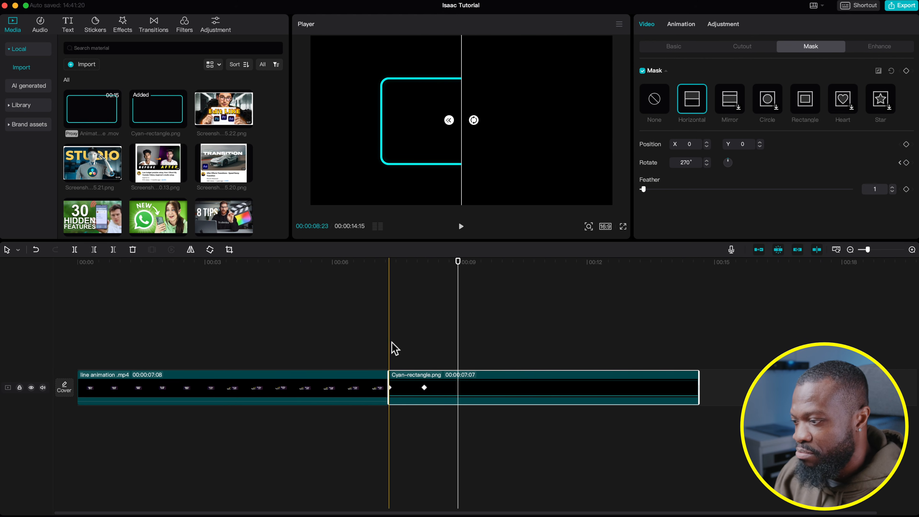
pyautogui.click(425, 346)
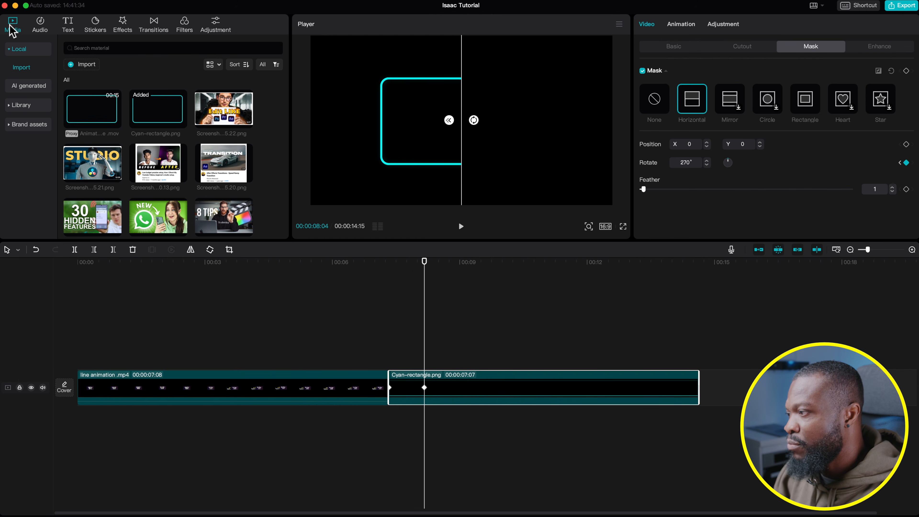
# - Place the library's black background on the track above at the Cyan-rectangle.png start, trimmed to end at the second keyframe
pyautogui.click(20, 107)
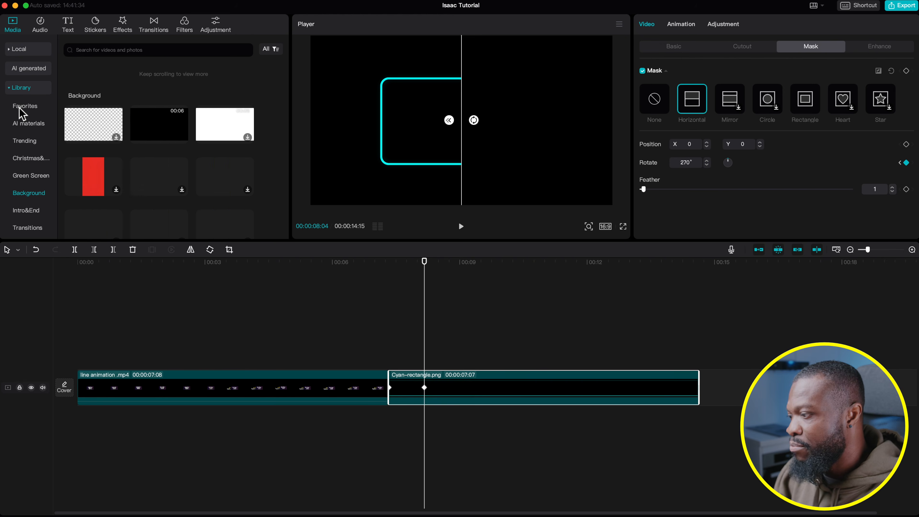
pyautogui.moveTo(156, 125); pyautogui.dragTo(392, 345)
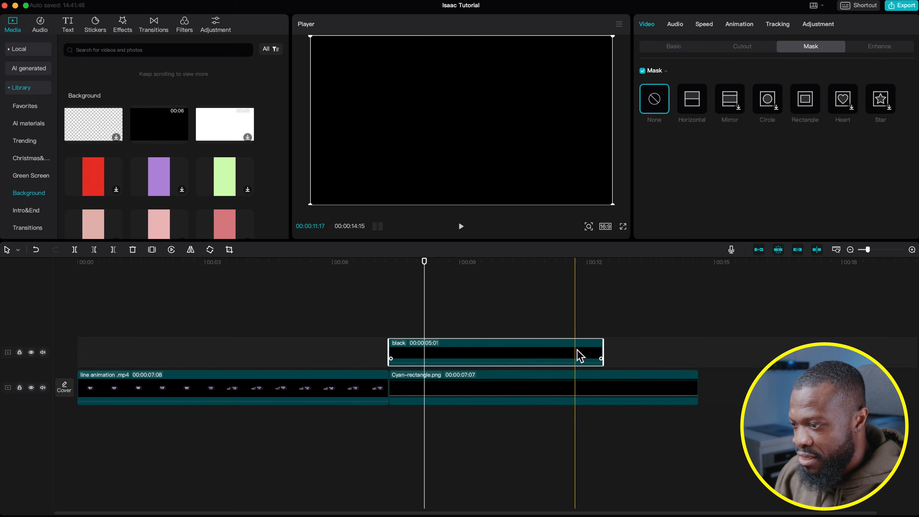
pyautogui.click(425, 395)
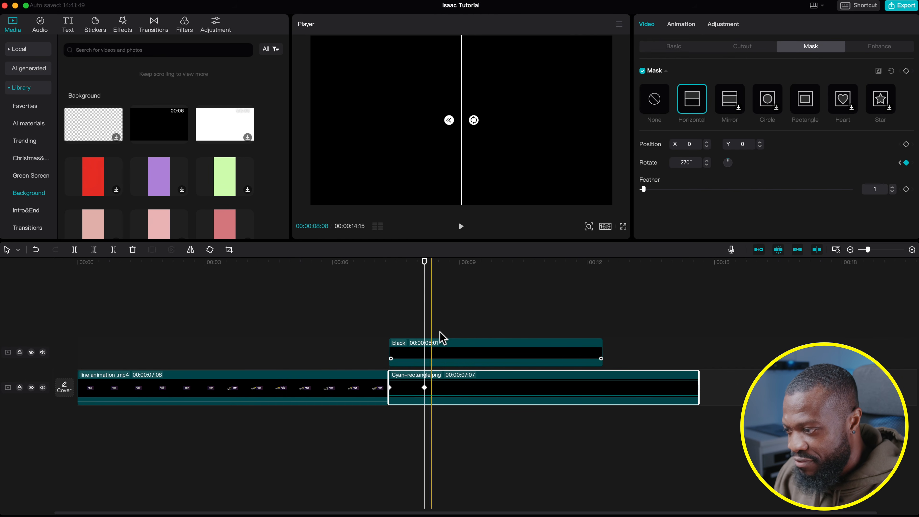
pyautogui.moveTo(602, 352); pyautogui.dragTo(425, 350)
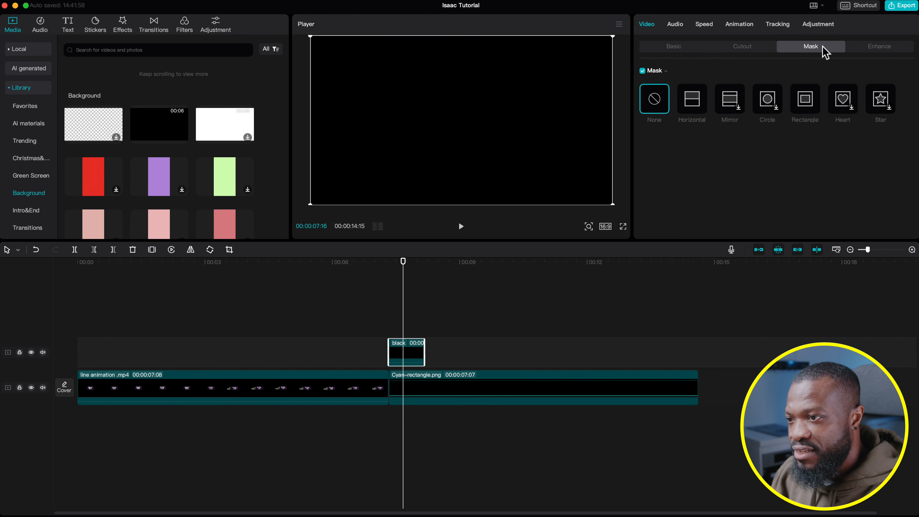
# - Apply a horizontal mask to the black clip, rotate it to a vertical split covering the right half, and play back the reveal
pyautogui.click(692, 100)
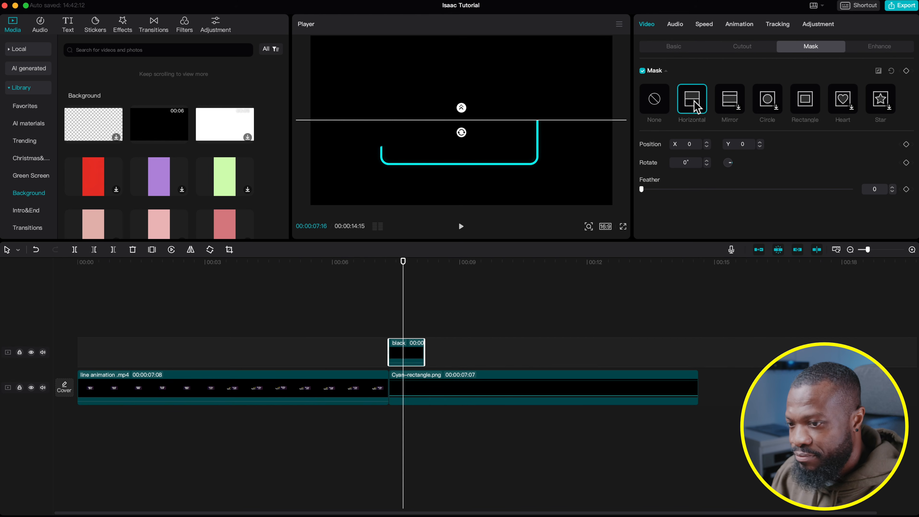
pyautogui.moveTo(462, 134); pyautogui.dragTo(442, 122)
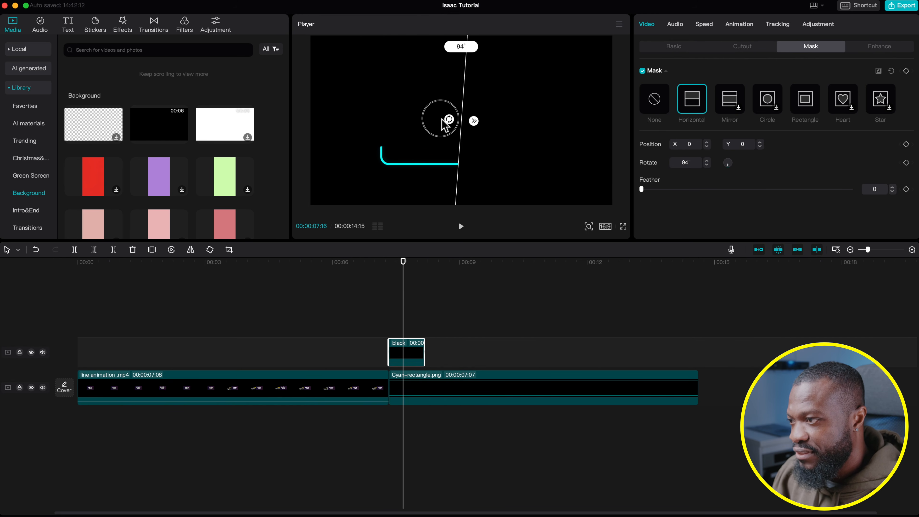
pyautogui.click(391, 315)
pyautogui.press('space')
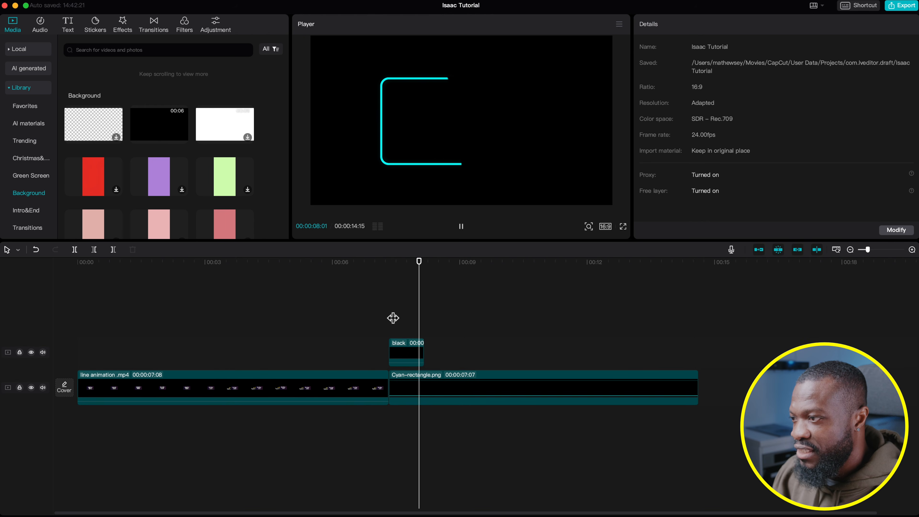
pyautogui.click(393, 318)
pyautogui.press('space')
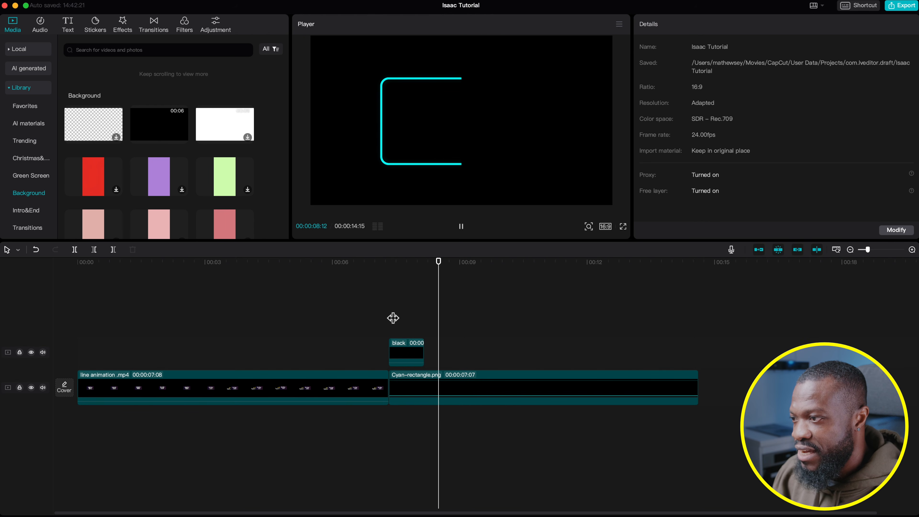
pyautogui.press('space')
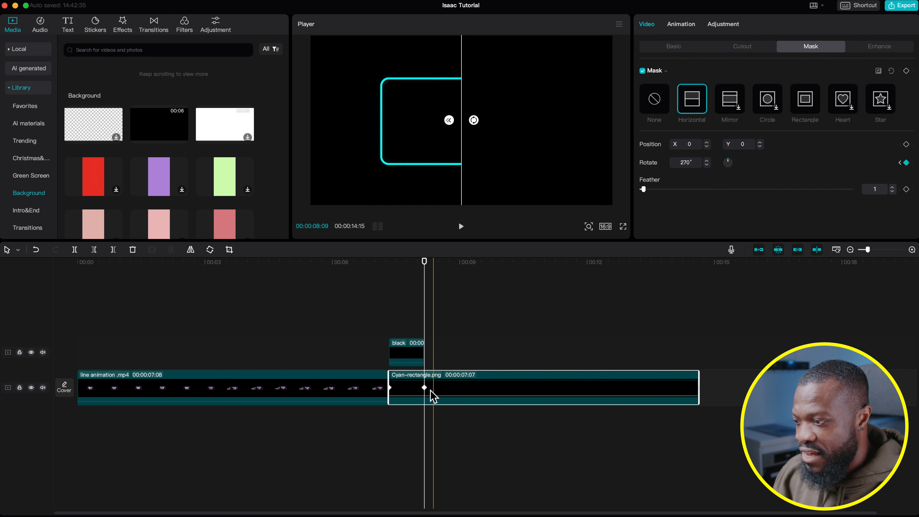
# - Duplicate the Cyan-rectangle.png clip onto the track above, clear the copy's mask, and start it at 00:00:08:04 where the black clip ends
pyautogui.moveTo(440, 389); pyautogui.dragTo(440, 366)
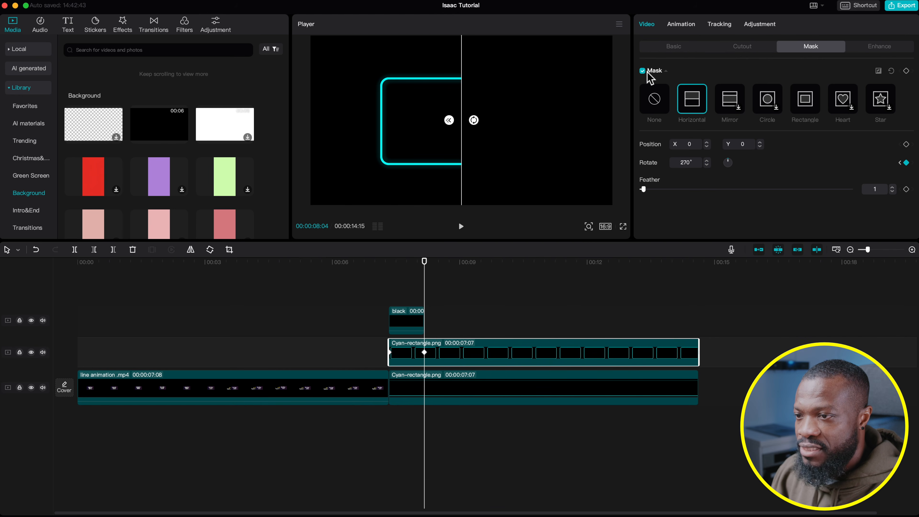
pyautogui.click(897, 76)
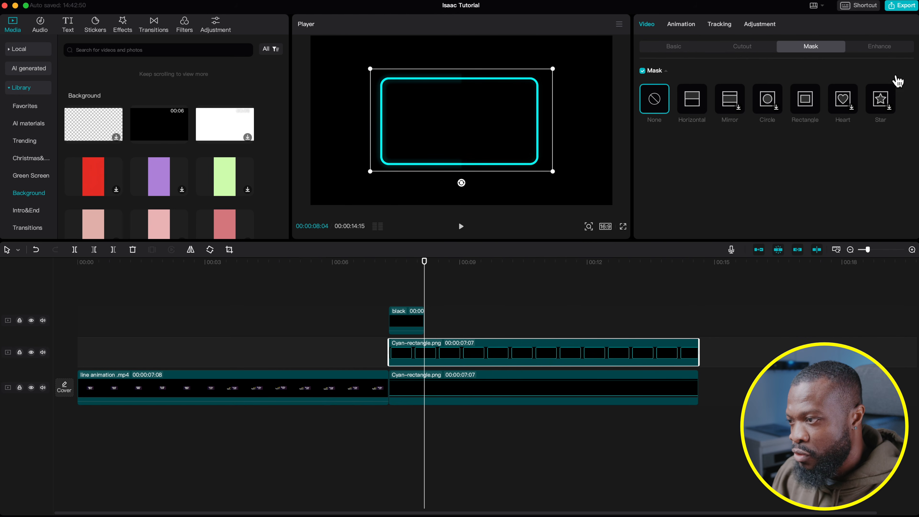
pyautogui.moveTo(427, 362); pyautogui.dragTo(462, 362)
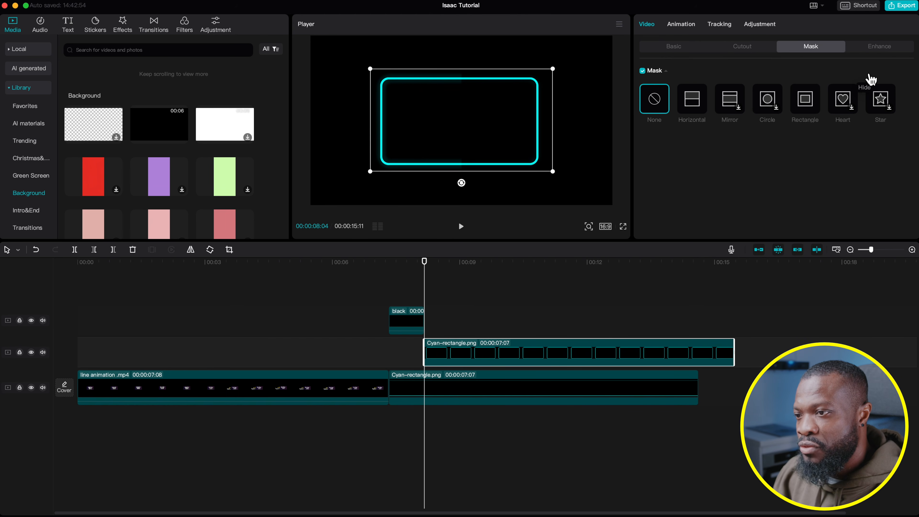
# - Apply a horizontal mask with feather 1 to the duplicated Cyan-rectangle.png clip and rotate it to -90°
pyautogui.click(692, 101)
pyautogui.moveTo(464, 137); pyautogui.dragTo(512, 126)
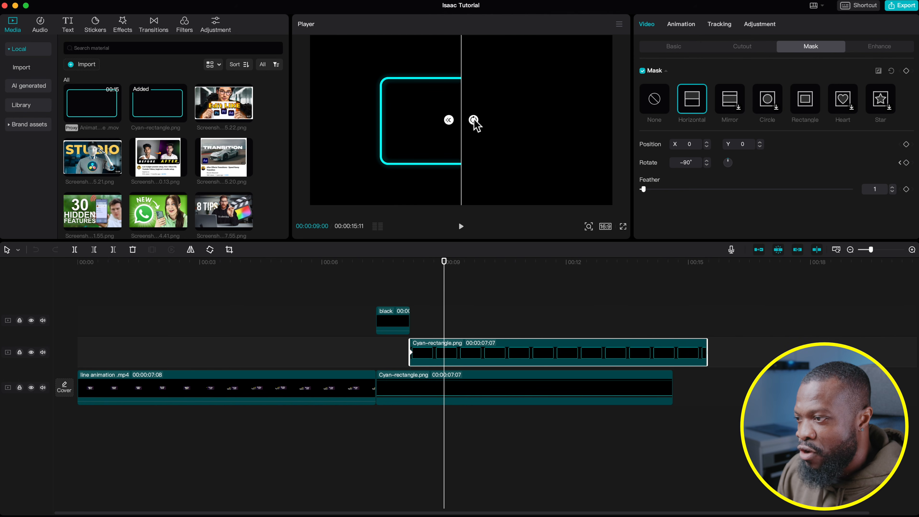
# - Rotate the duplicated Cyan-rectangle.png clip's mask to 90° at 00:00:09:00 to keyframe the reveal of the frame's other half
pyautogui.moveTo(475, 122); pyautogui.dragTo(449, 123)
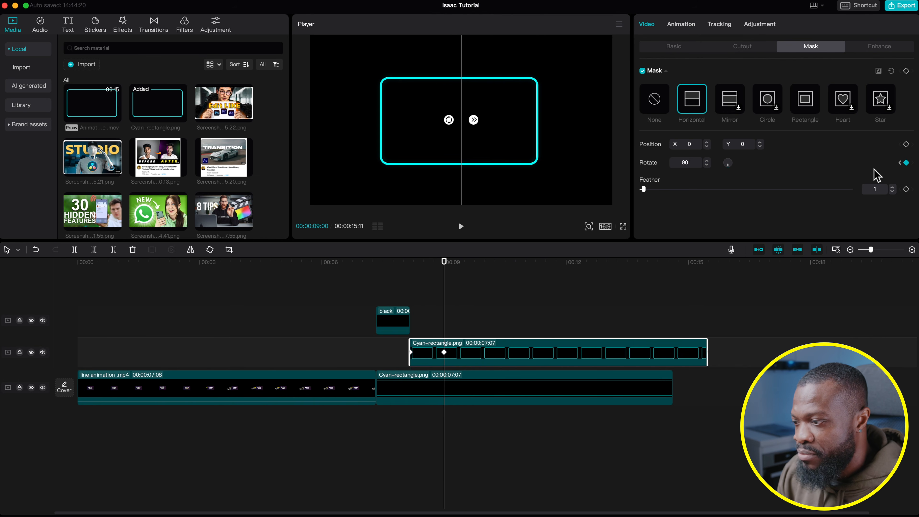
pyautogui.click(379, 292)
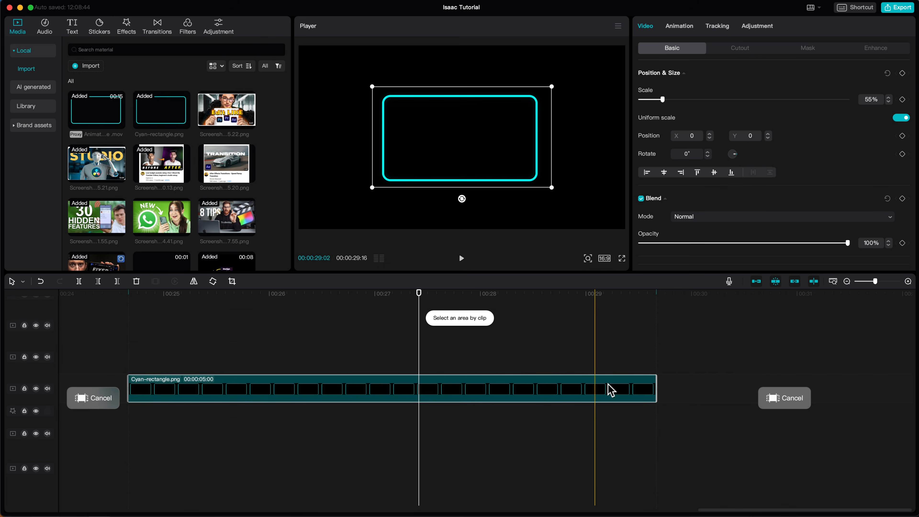
# - Export the selected Cyan-rectangle.png area as a 4K H.264 mov at 24fps titled "rectangle 2"
pyautogui.click(892, 9)
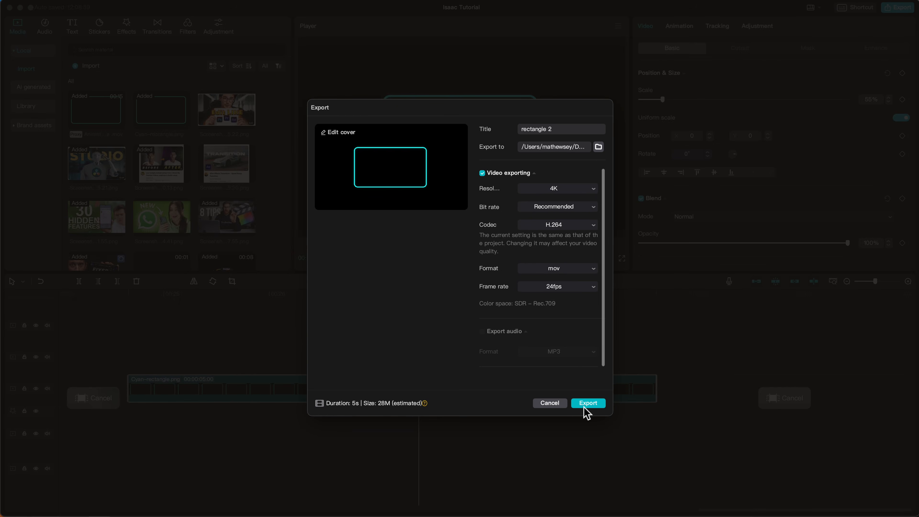
pyautogui.click(587, 403)
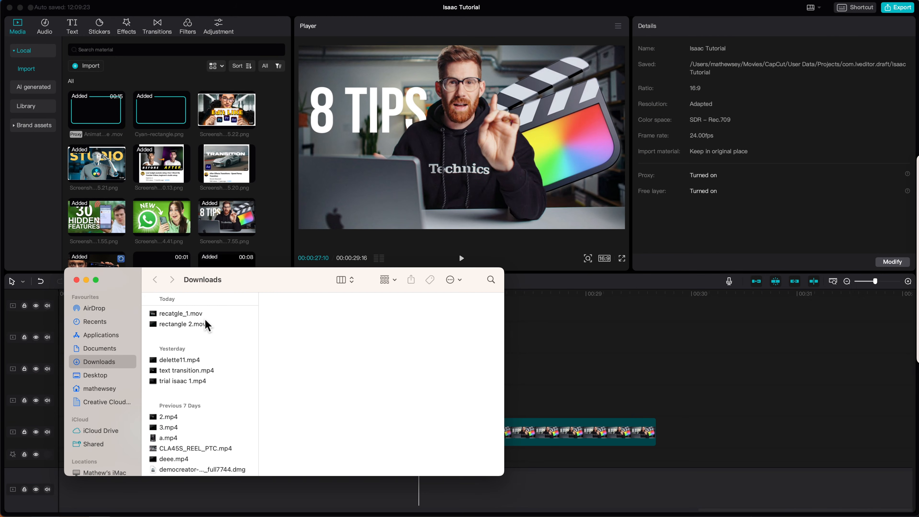
# - Place rectangle 2.mov from Downloads on the track above the 8 TIPS screenshot clip and change its blend mode
pyautogui.click(206, 325)
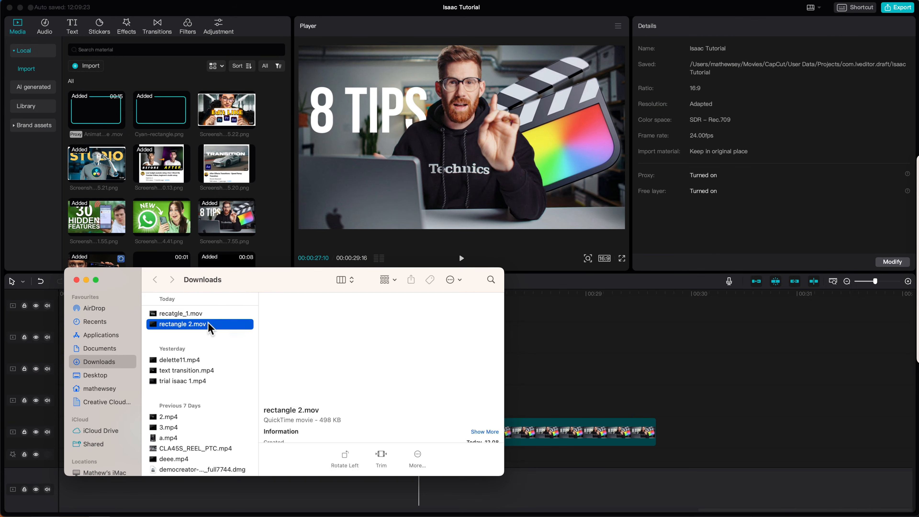
pyautogui.moveTo(206, 325); pyautogui.dragTo(241, 379)
pyautogui.scroll(-3, 727, 189)
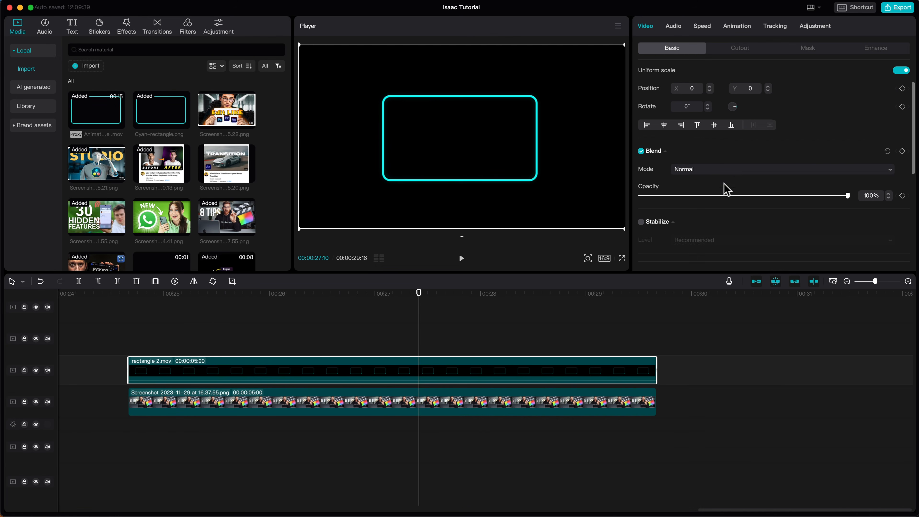
pyautogui.click(735, 177)
pyautogui.click(695, 338)
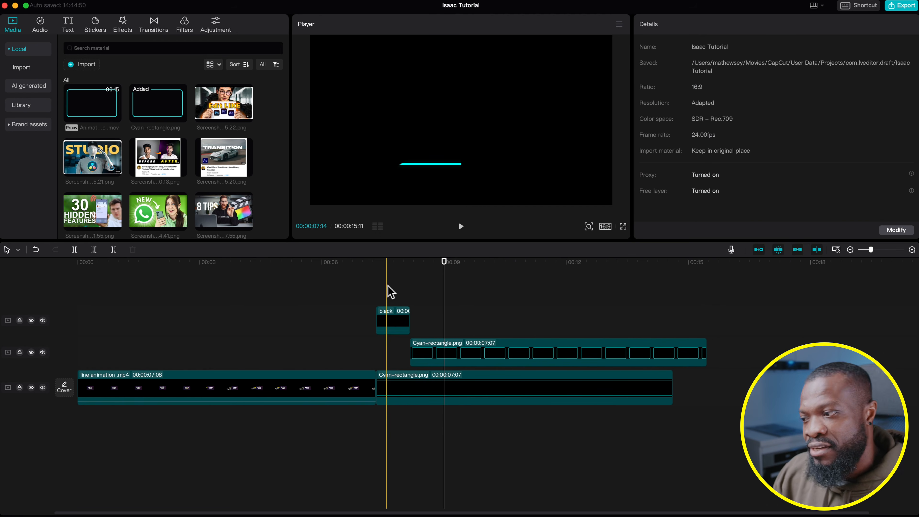
# - Replace the black and both Cyan-rectangle.png clips with Animated cyan rectangle .mov on the track above, starting where line animation .mp4 ends
pyautogui.moveTo(389, 290); pyautogui.dragTo(475, 394)
pyautogui.press('Delete')
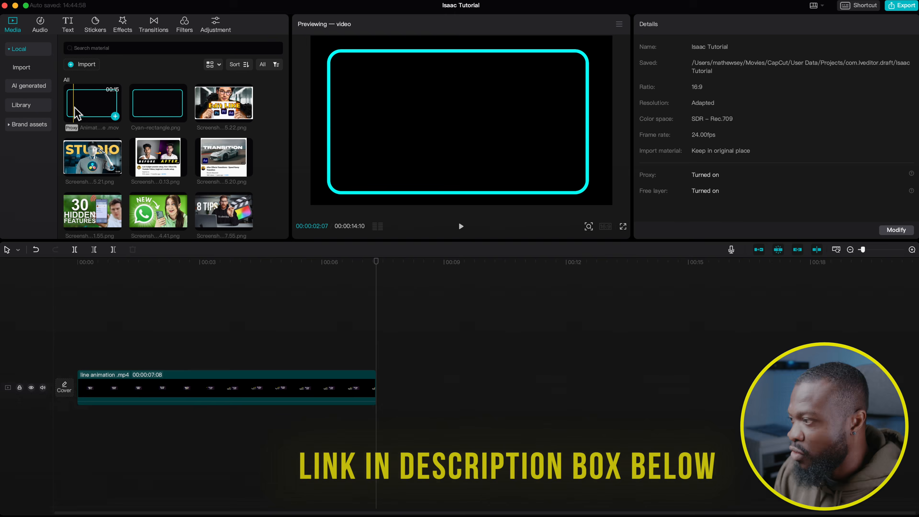
pyautogui.moveTo(78, 115); pyautogui.dragTo(378, 362)
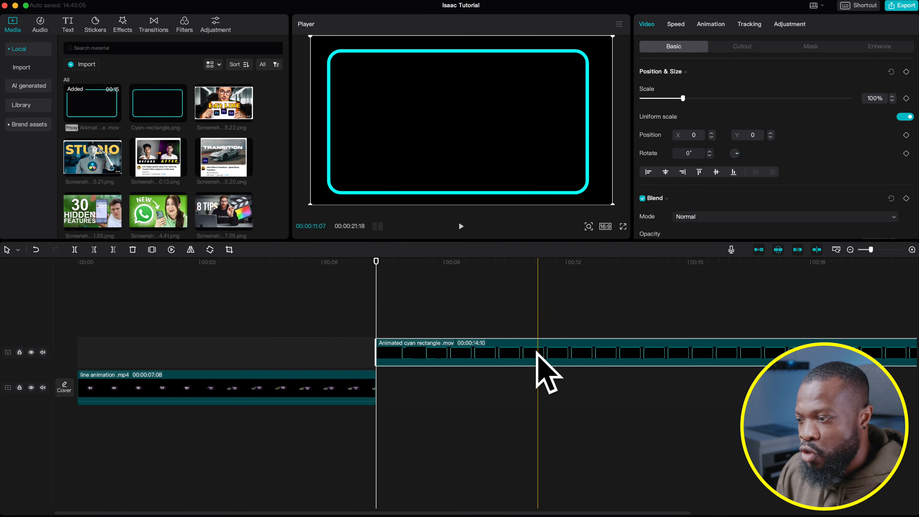
# - Set the scale of the Animated cyan rectangle .mov clip to 60%
pyautogui.hscroll(3, 543, 375)
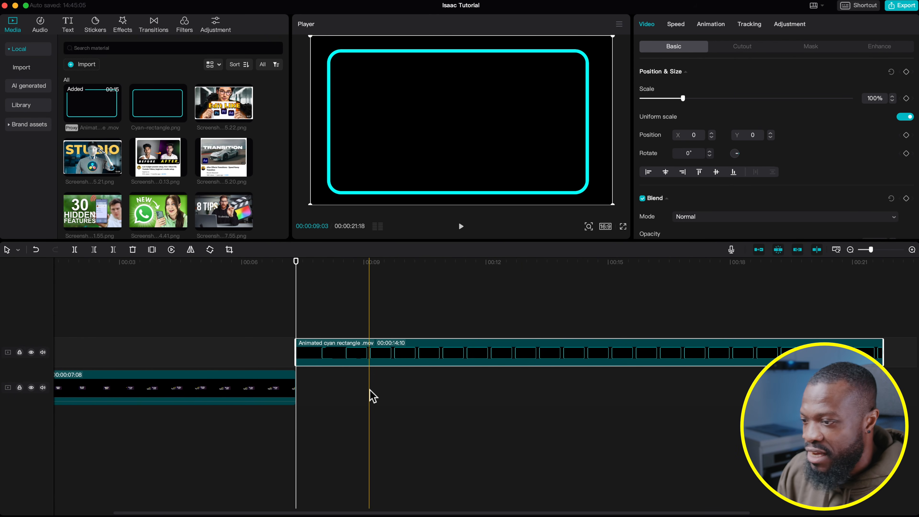
pyautogui.hscroll(2, 326, 322)
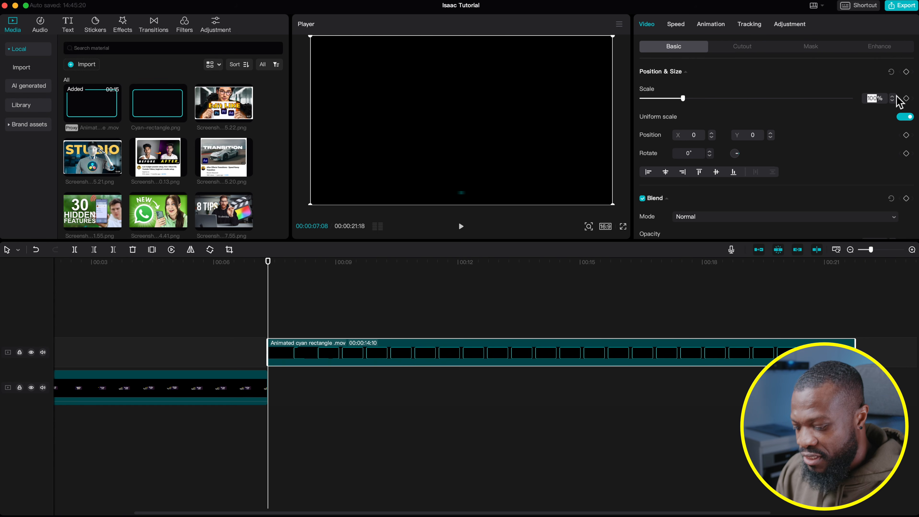
pyautogui.click(874, 99)
pyautogui.write('6')
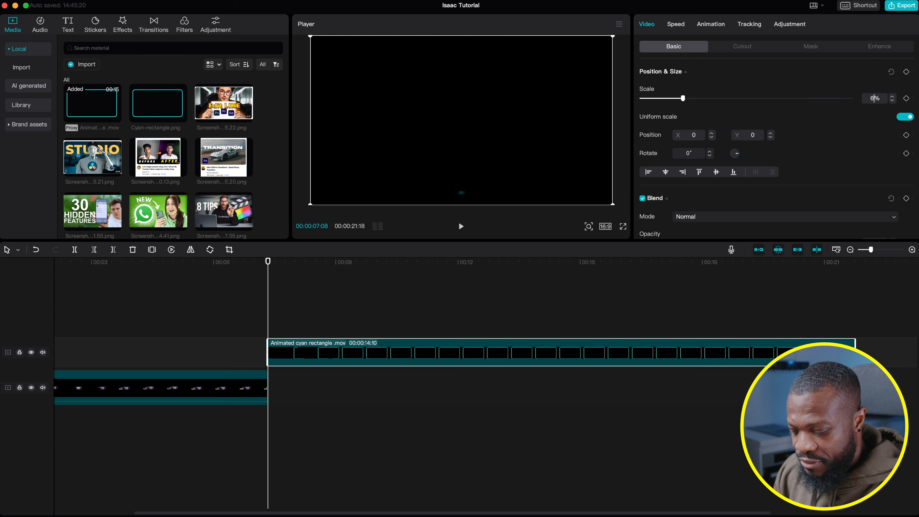
pyautogui.write('0')
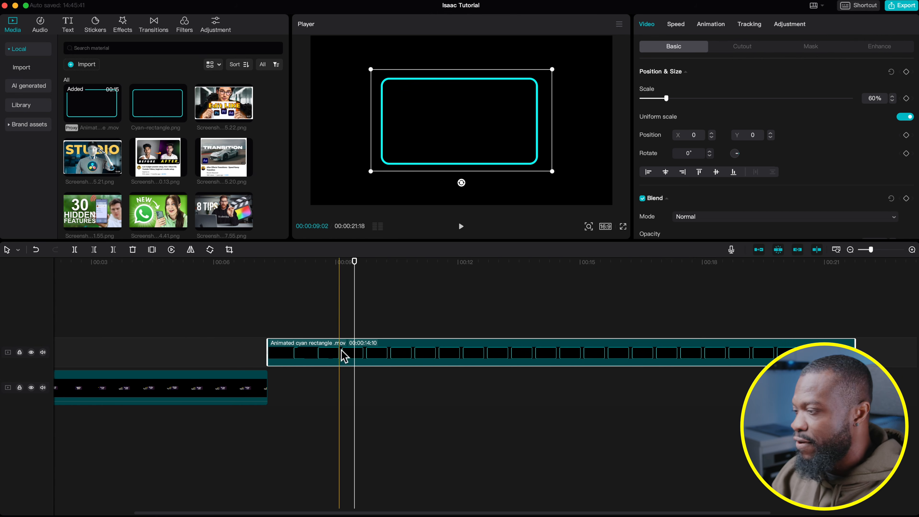
# - Add a default text clip above the start of the Animated cyan rectangle .mov clip, reading "THE FIRST RULE"
pyautogui.click(68, 29)
pyautogui.moveTo(83, 76); pyautogui.dragTo(298, 330)
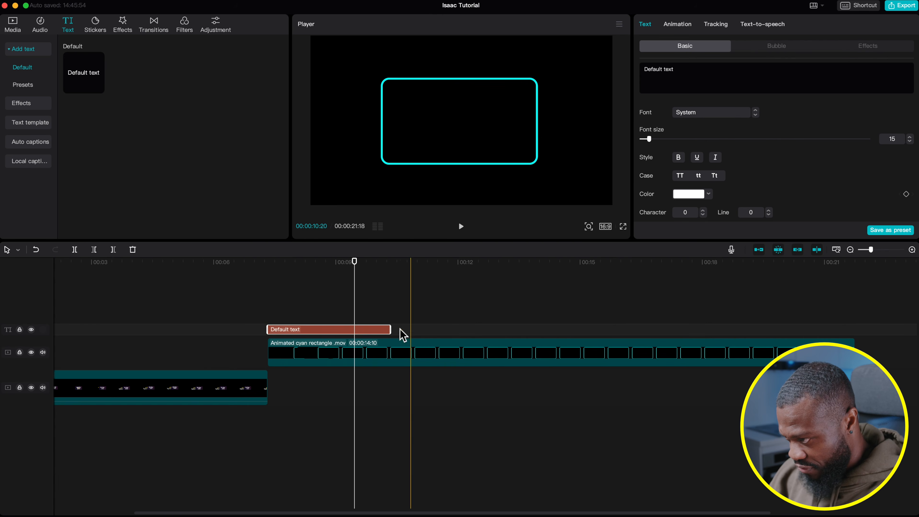
pyautogui.tripleClick(678, 72)
pyautogui.press('BackSpace')
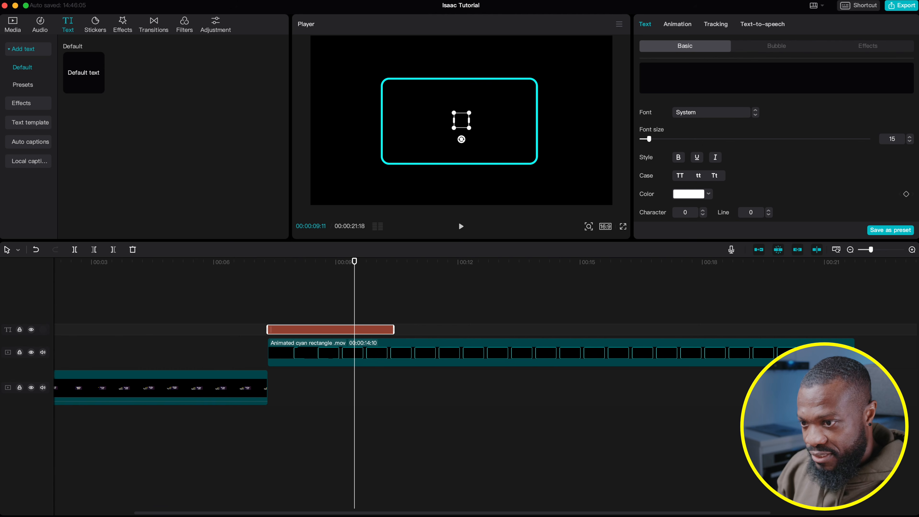
pyautogui.write('THE FIRST RULE')
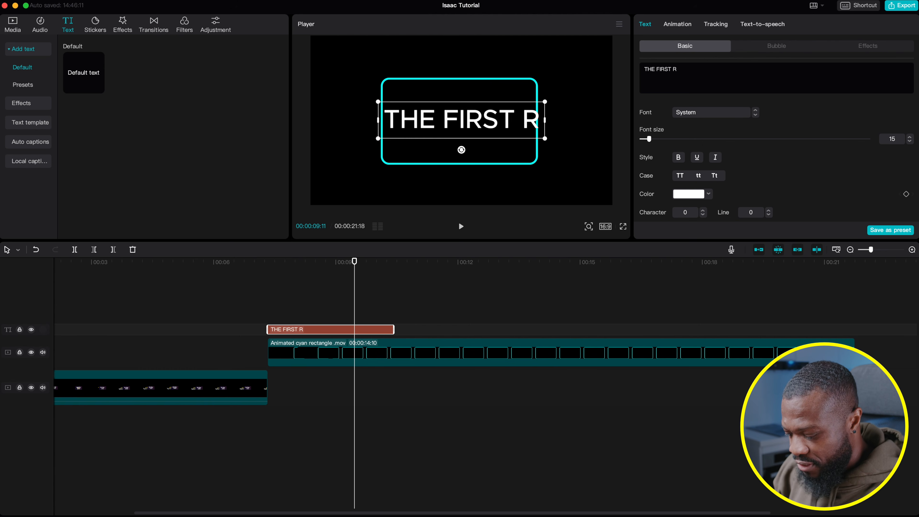
# - Set the THE FIRST RULE text to the Montserrat font at size 9
pyautogui.click(703, 115)
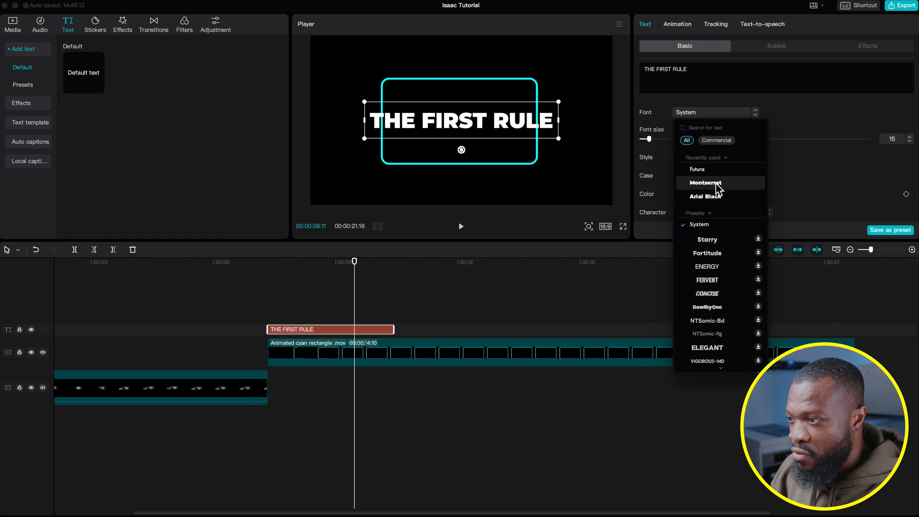
pyautogui.click(706, 183)
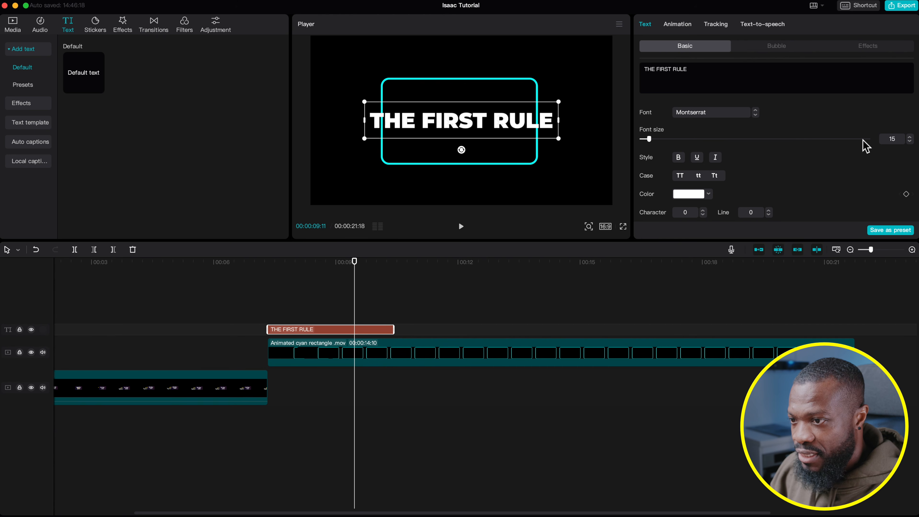
pyautogui.click(909, 142)
pyautogui.click(909, 141)
pyautogui.click(909, 141)
pyautogui.click(909, 141)
pyautogui.click(909, 141)
pyautogui.click(909, 141)
pyautogui.click(909, 141)
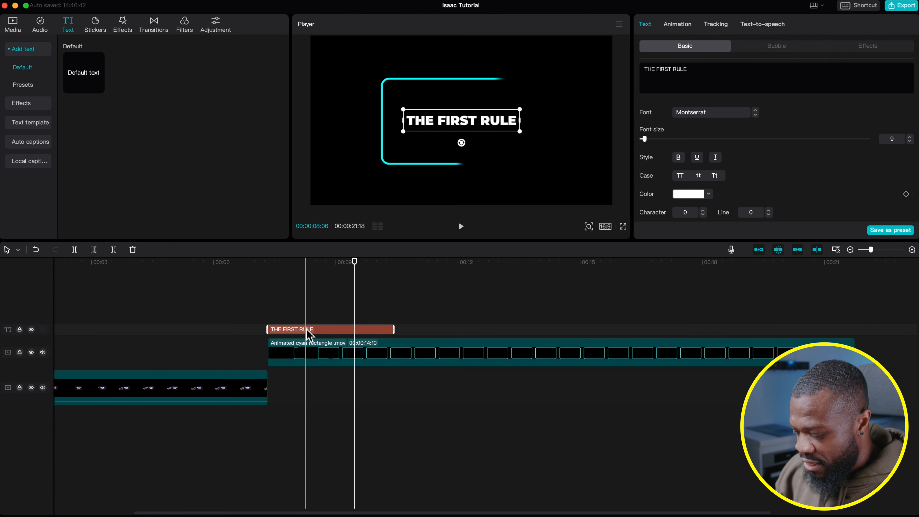
# - Duplicate the THE FIRST RULE text directly after the original and make the copy read "IS PRETTY SIMPLE" on two lines at font size 11
pyautogui.moveTo(306, 330); pyautogui.dragTo(424, 321)
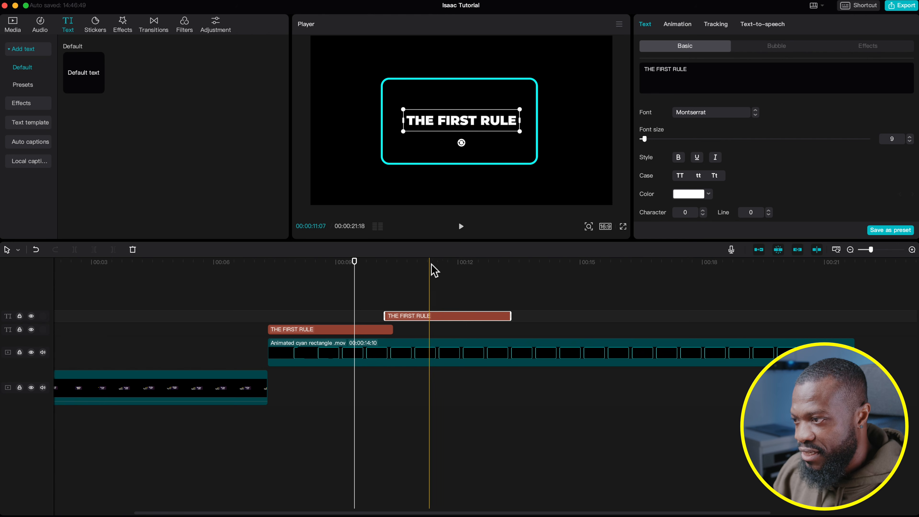
pyautogui.moveTo(408, 320); pyautogui.dragTo(420, 331)
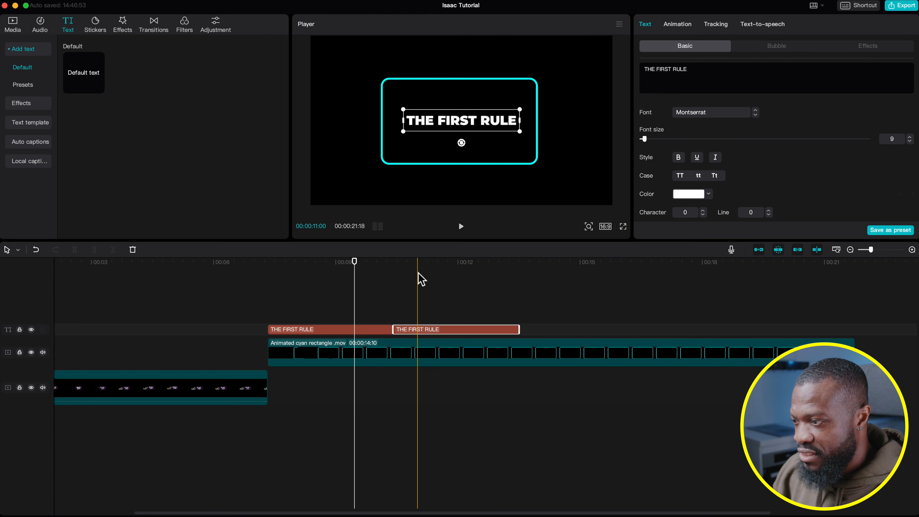
pyautogui.click(432, 262)
pyautogui.press('BackSpace')
pyautogui.write('IS PRETTY')
pyautogui.press('Return')
pyautogui.write('SIMPLE')
pyautogui.click(910, 137)
pyautogui.click(909, 137)
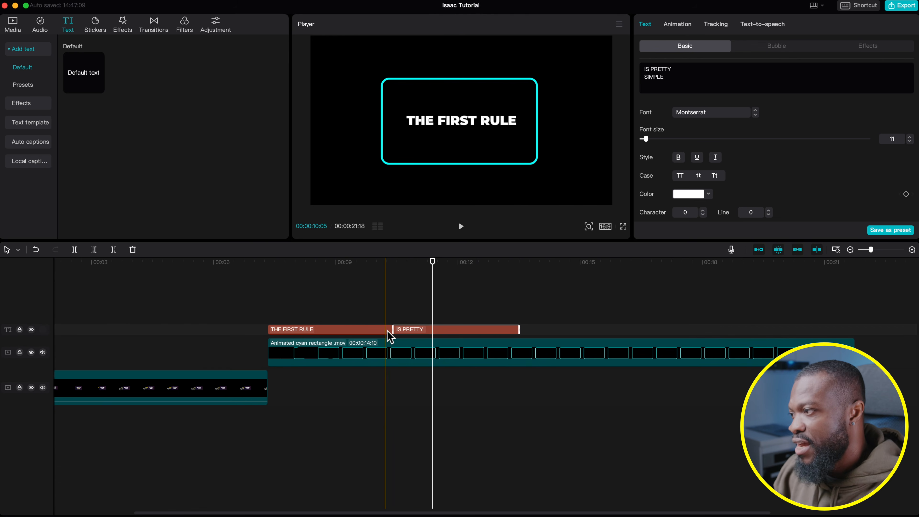
# - Extend the THE FIRST RULE text to 00:00:05:10 on a track above and IS PRETTY SIMPLE to 00:00:04:21, making each a compound clip
pyautogui.click(352, 330)
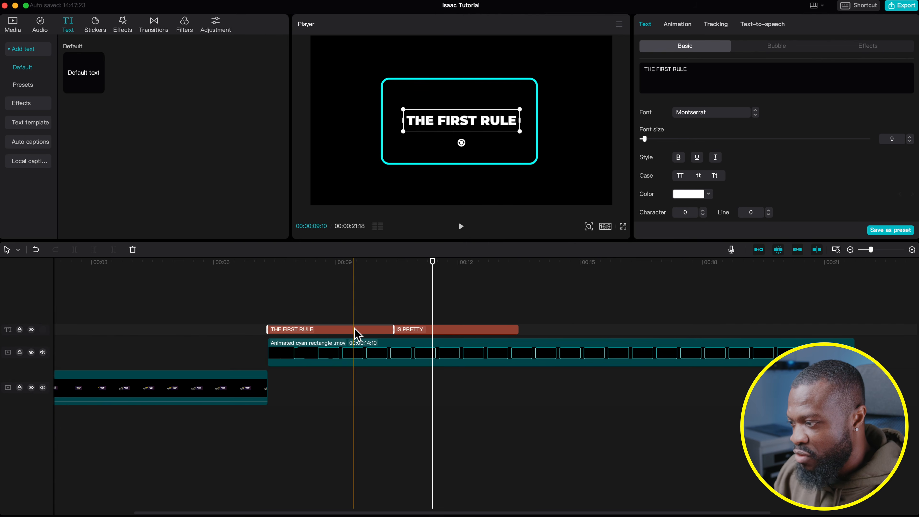
pyautogui.moveTo(355, 330); pyautogui.dragTo(477, 315)
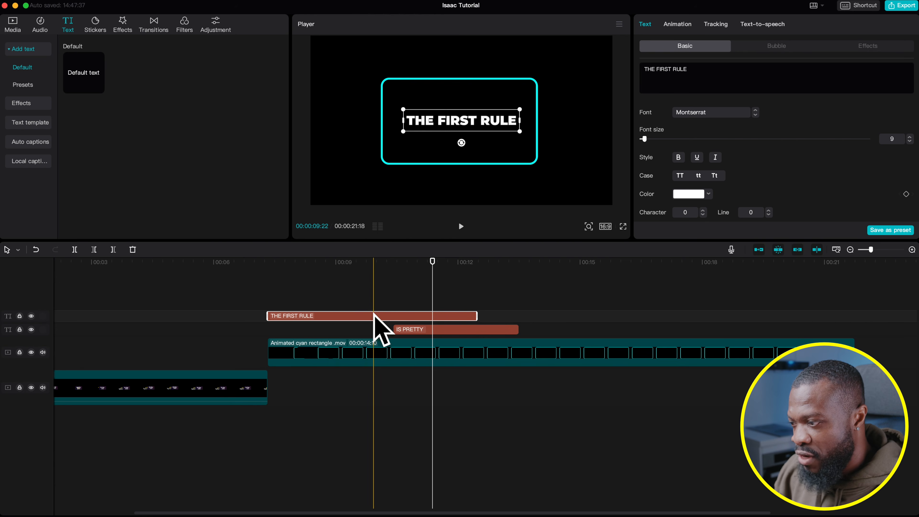
pyautogui.moveTo(477, 315); pyautogui.dragTo(489, 315)
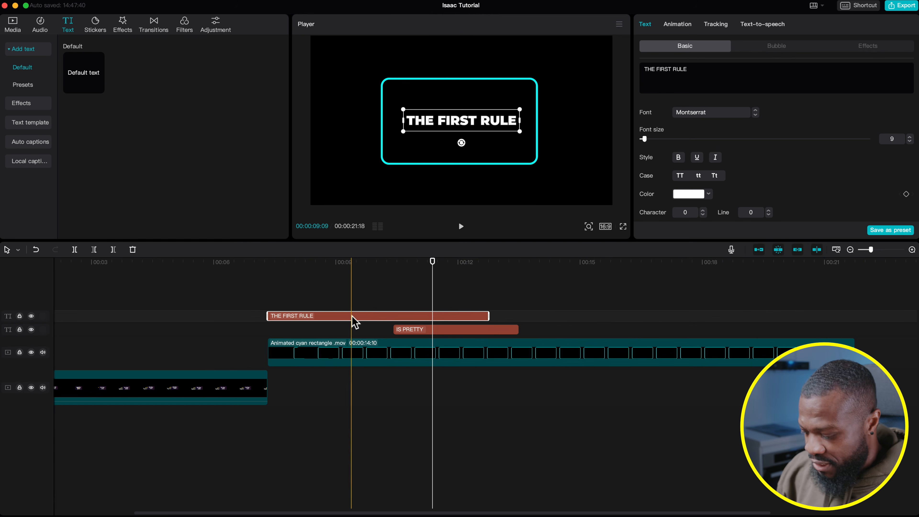
pyautogui.hotkey('alt', 'g')
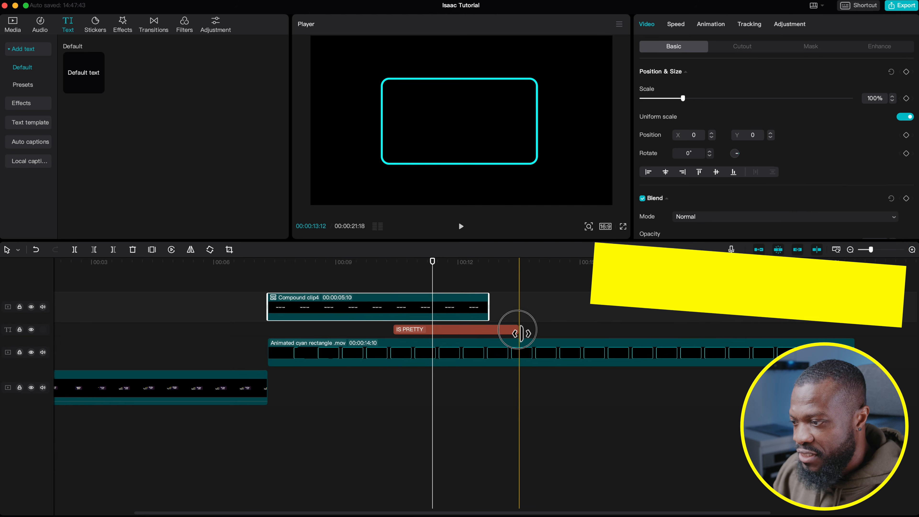
pyautogui.moveTo(518, 330); pyautogui.dragTo(592, 330)
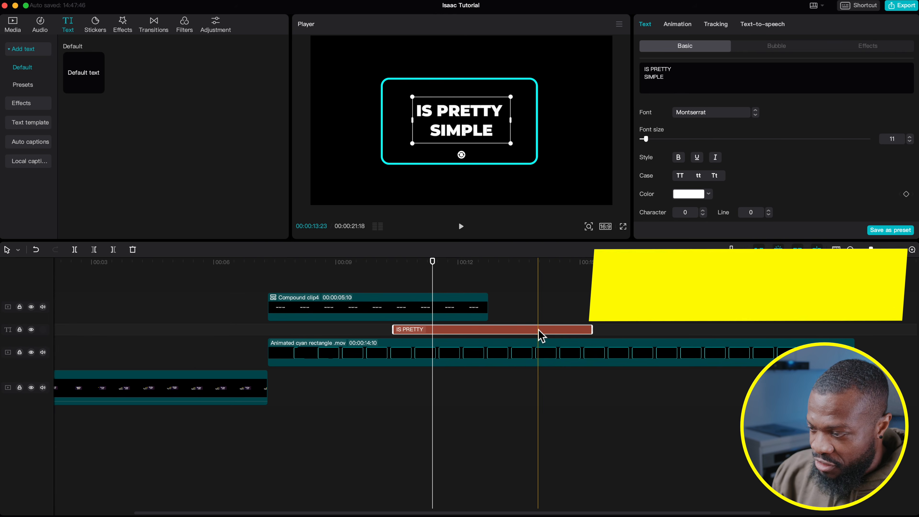
pyautogui.hotkey('alt', 'g')
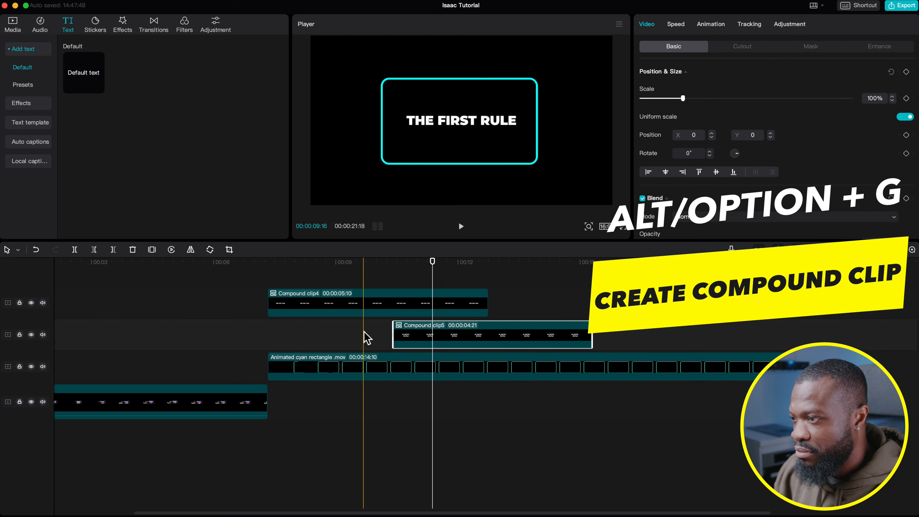
# - Trim the THE FIRST RULE compound clip to end at 00:00:08:08 and move the IS PRETTY SIMPLE compound clip directly after it
pyautogui.click(311, 335)
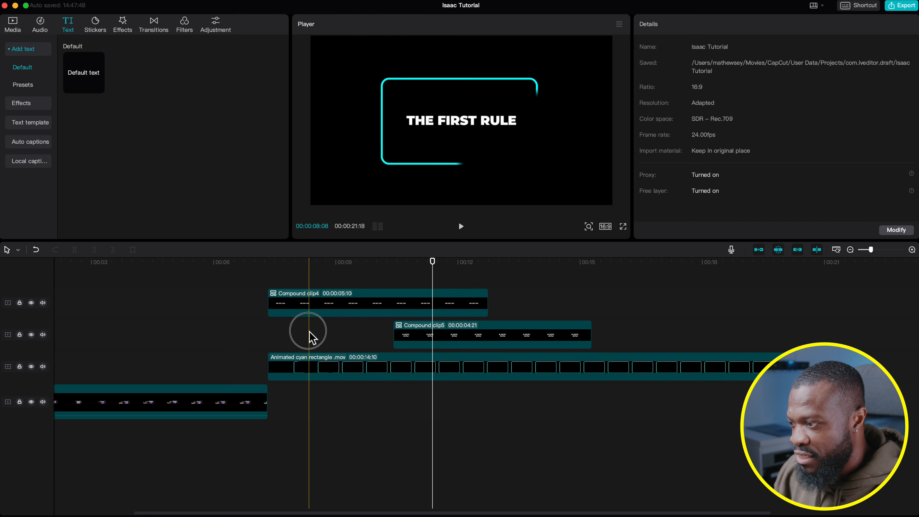
pyautogui.moveTo(486, 308); pyautogui.dragTo(297, 337)
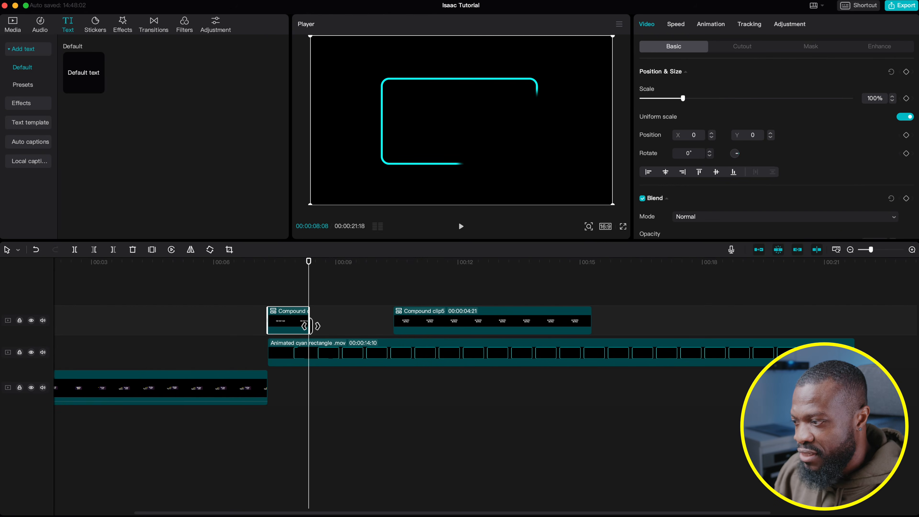
pyautogui.moveTo(421, 322); pyautogui.dragTo(336, 322)
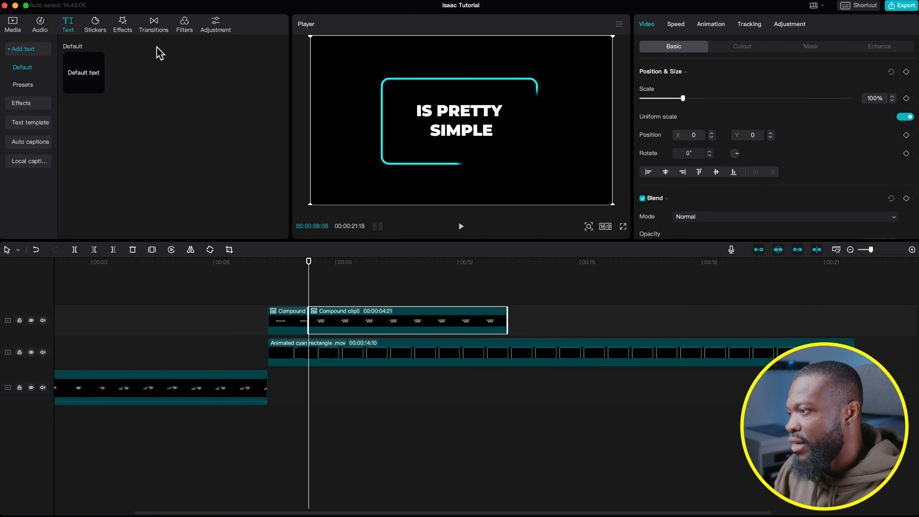
# - Add a Shutter II transition between the two compound text clips, accepting duplicate frames
pyautogui.click(154, 30)
pyautogui.click(80, 108)
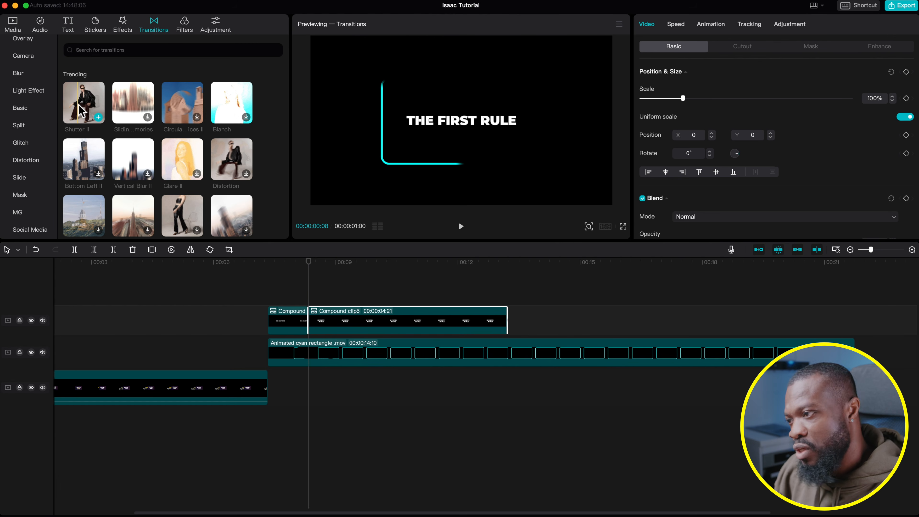
pyautogui.moveTo(80, 108); pyautogui.dragTo(298, 324)
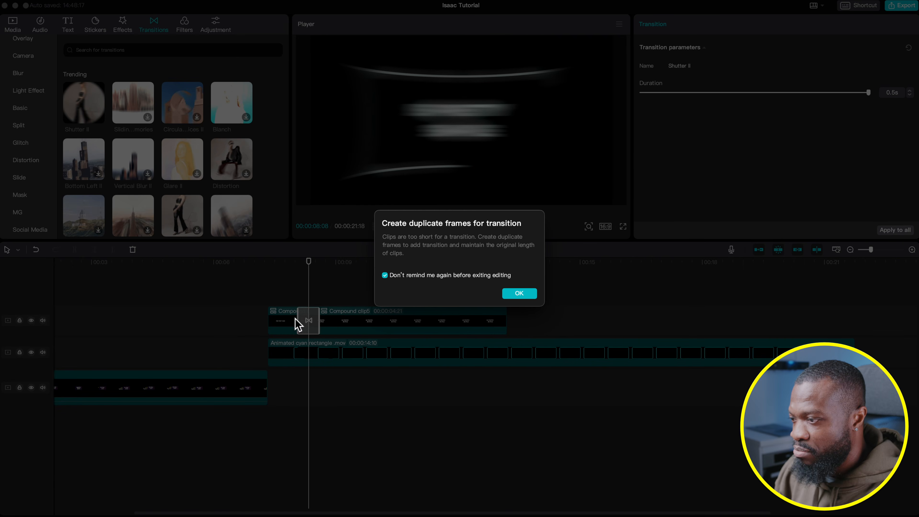
pyautogui.click(524, 295)
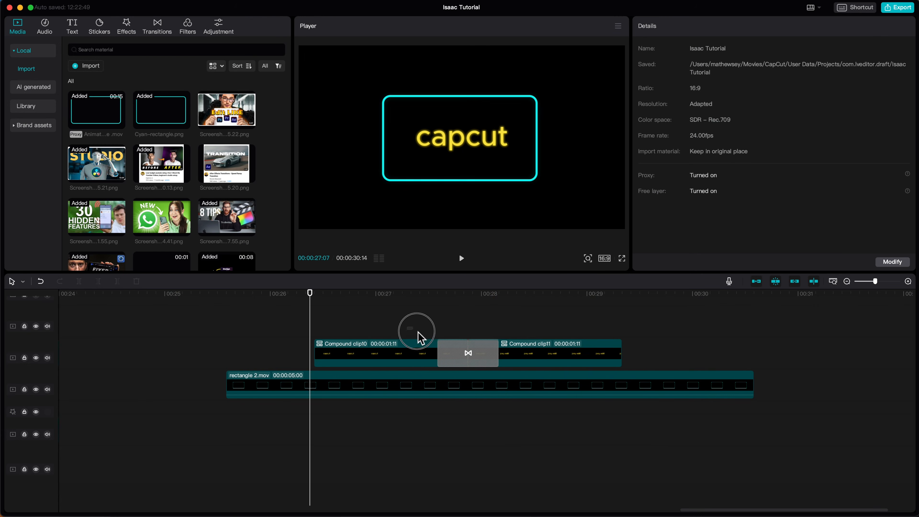
# - Move Compound clip10 and Compound clip11 with their transition to the track below rectangle 2.mov
pyautogui.click(416, 351)
pyautogui.moveTo(412, 353); pyautogui.dragTo(414, 409)
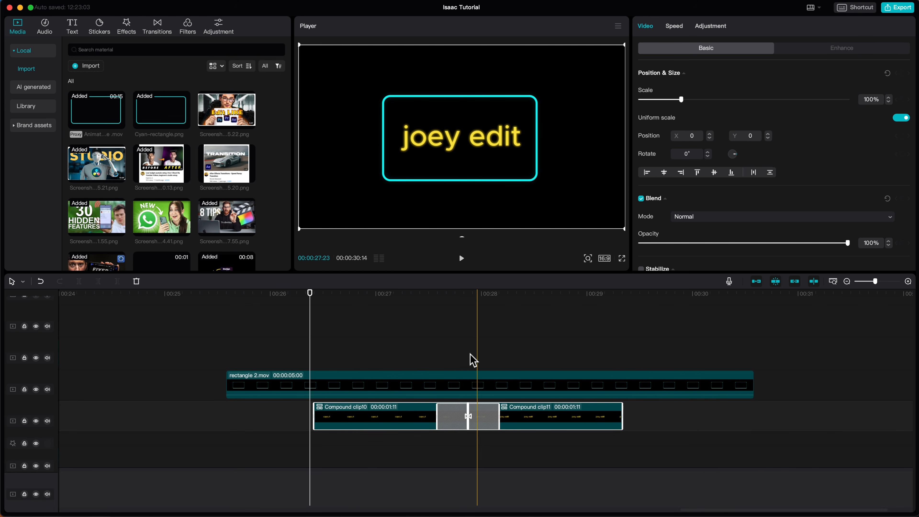
# - Move both compound text clips with their transition to the empty stretch after the end of the Animated cyan rectangle clip
pyautogui.click(419, 357)
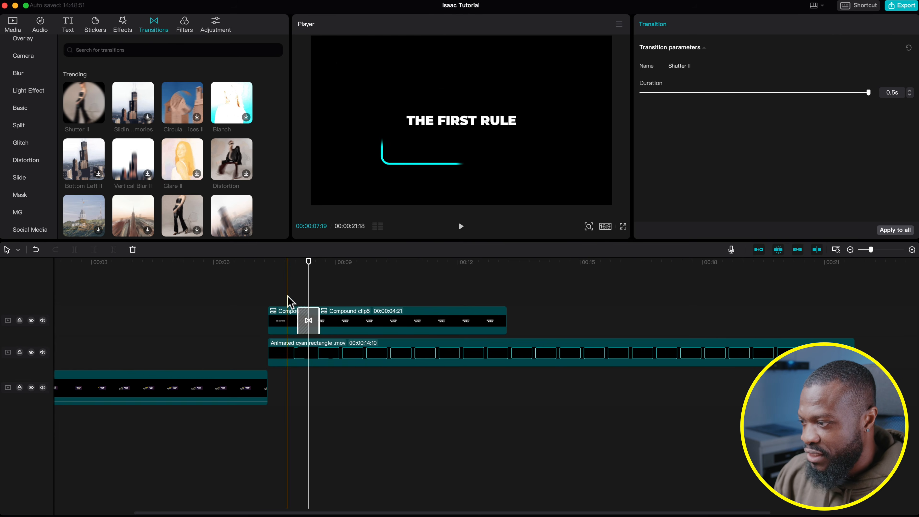
pyautogui.click(340, 328)
pyautogui.hscroll(3, 312, 322)
pyautogui.moveTo(312, 322); pyautogui.dragTo(906, 333)
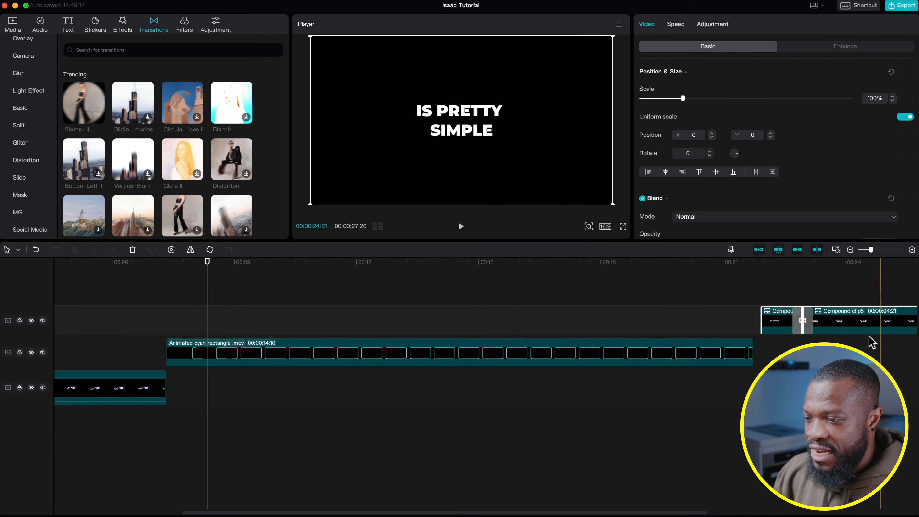
pyautogui.hscroll(3, 823, 328)
pyautogui.hscroll(8, 720, 325)
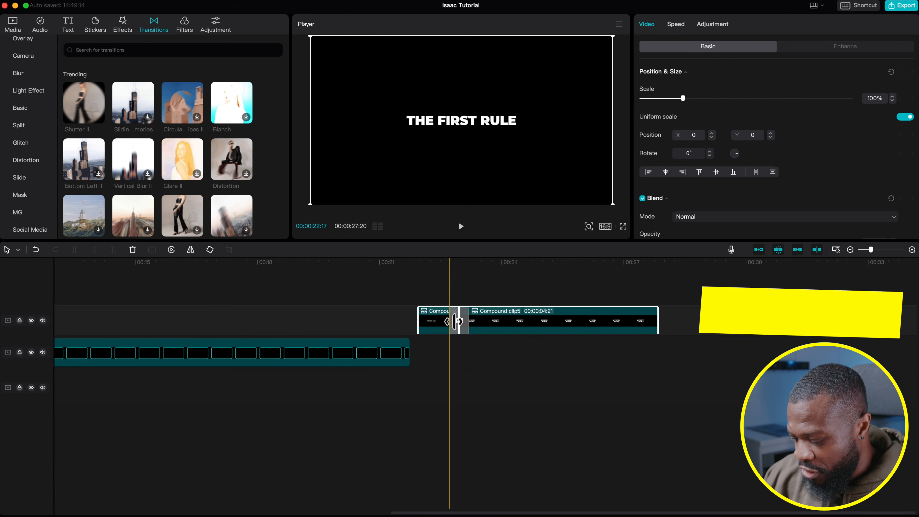
# - Export only the time range of the two compound clips as a video titled text transition, and check it in its output folder
pyautogui.hotkey('shift', 'x')
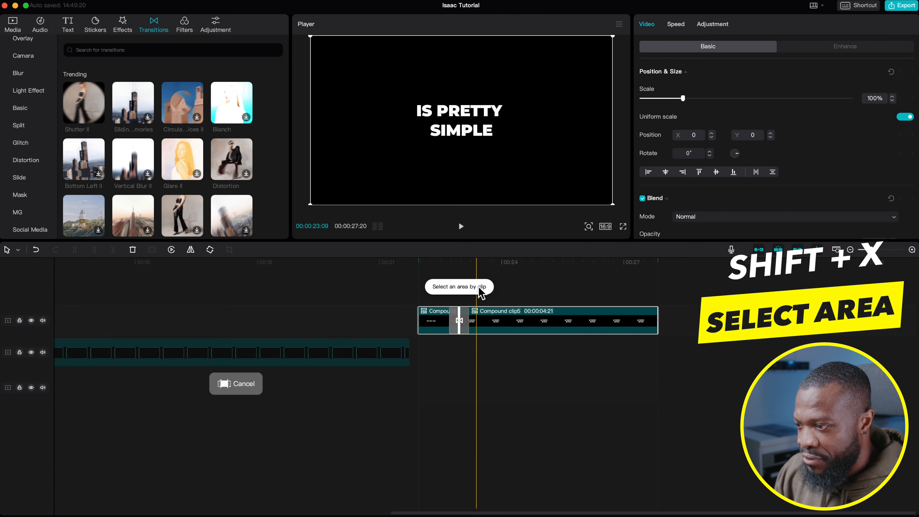
pyautogui.click(900, 7)
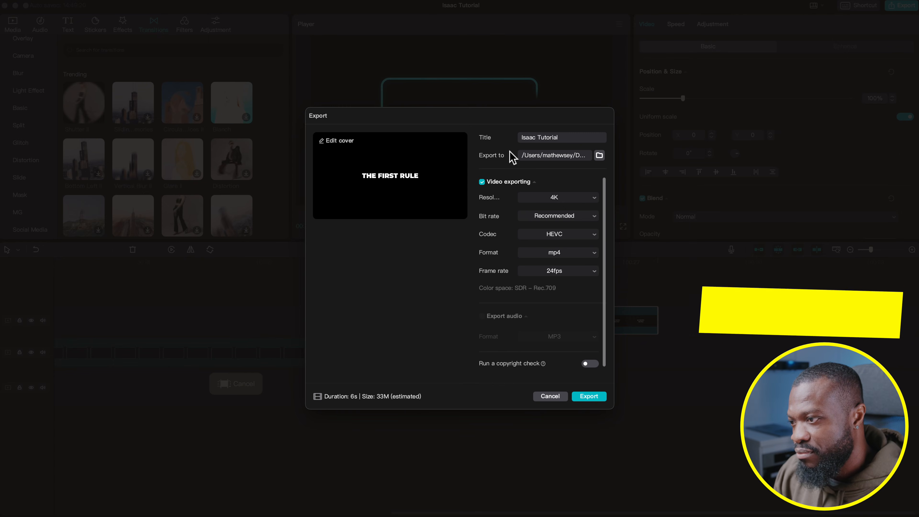
pyautogui.write('text transition')
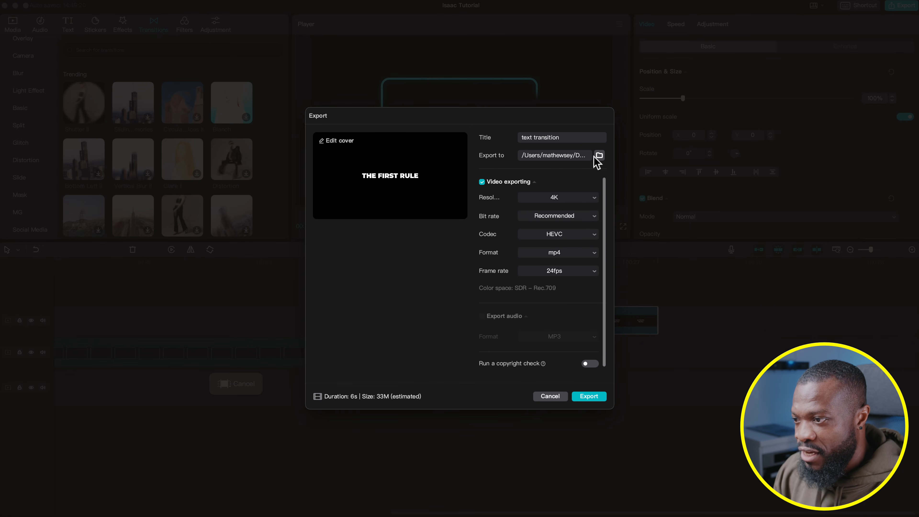
pyautogui.click(589, 396)
pyautogui.click(344, 404)
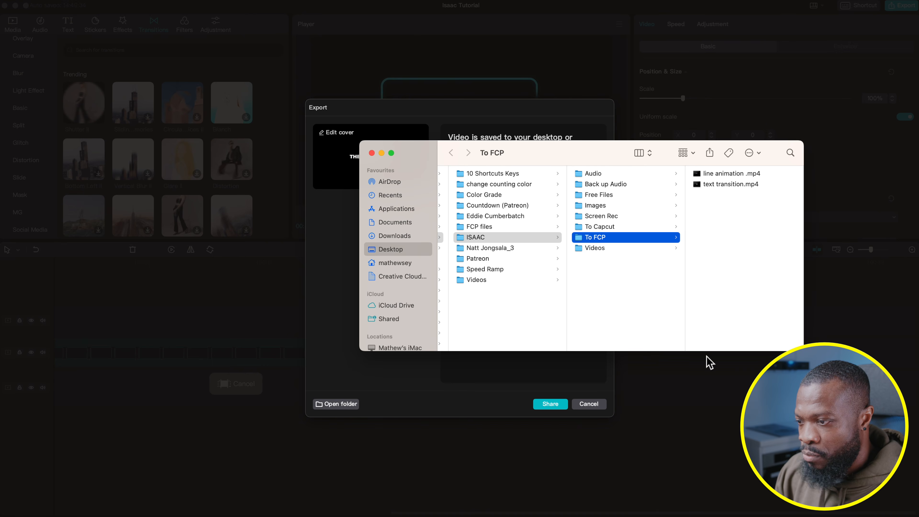
pyautogui.click(599, 406)
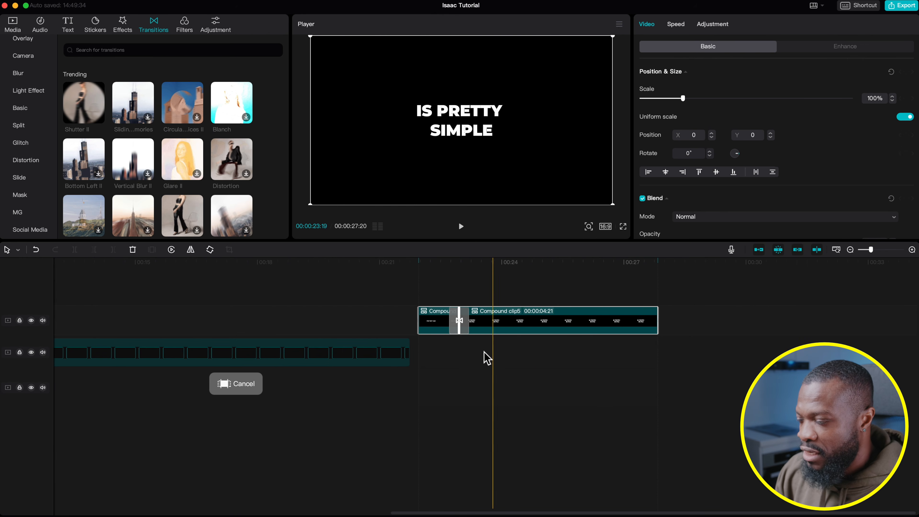
# - Clear the area selection and delete both compound text clips with their transition from the timeline
pyautogui.click(791, 384)
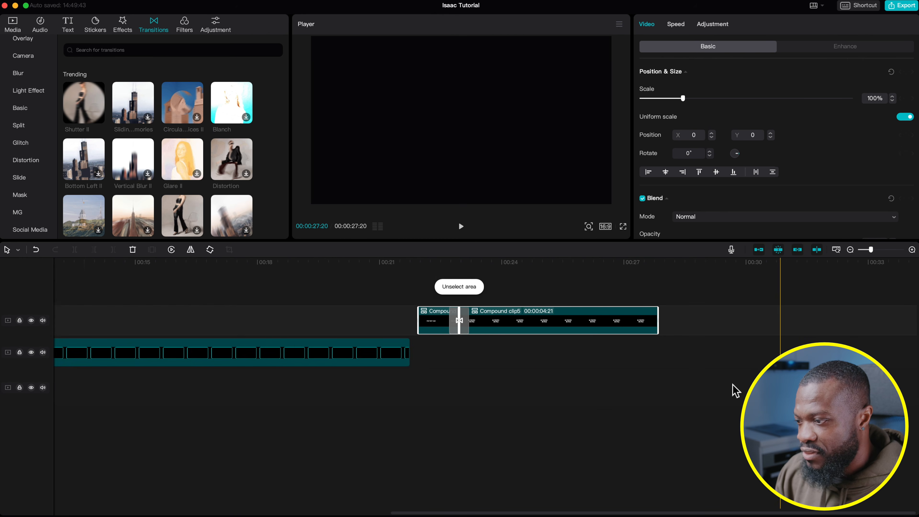
pyautogui.hscroll(-1, 401, 390)
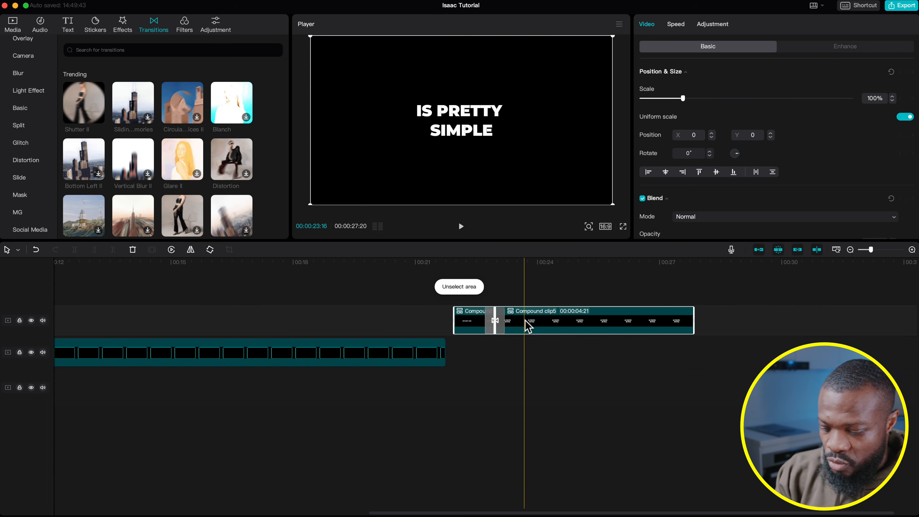
pyautogui.press('Delete')
pyautogui.hscroll(-2, 300, 376)
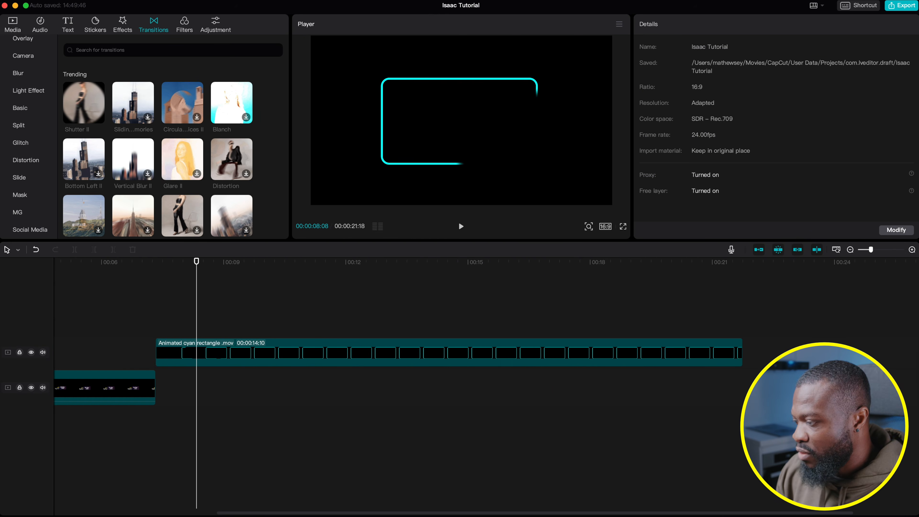
# - Bring text transition.mp4 from the To FCP folder onto the track above, aligned with the start of the Animated cyan rectangle clip
pyautogui.press('super+Tab')
pyautogui.click(719, 177)
pyautogui.moveTo(724, 183); pyautogui.dragTo(191, 328)
pyautogui.hscroll(-2, 161, 312)
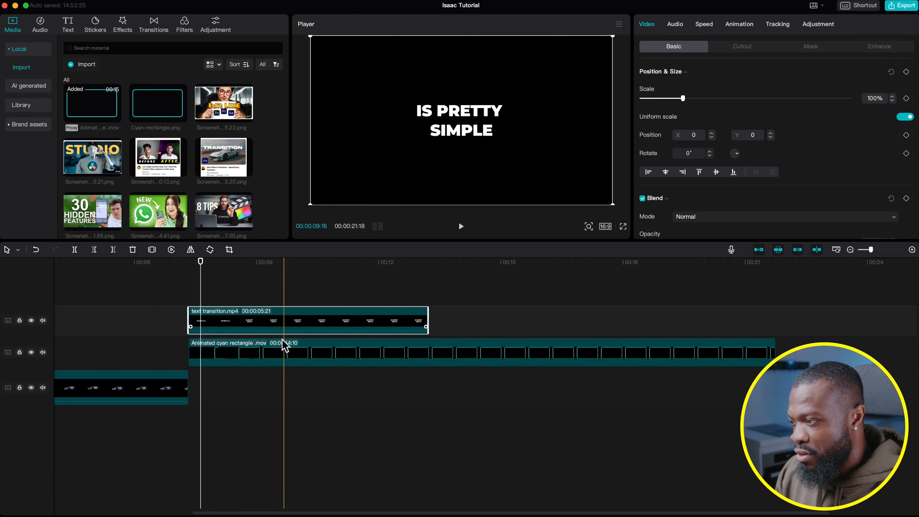
# - Set the blend mode of text transition.mp4 to Screen and preview it over the cyan rectangle
pyautogui.scroll(-3, 749, 195)
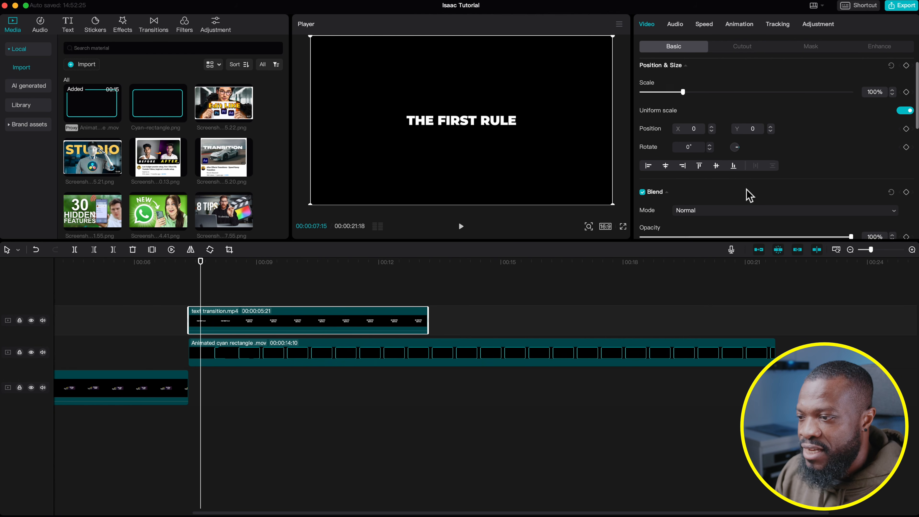
pyautogui.click(712, 188)
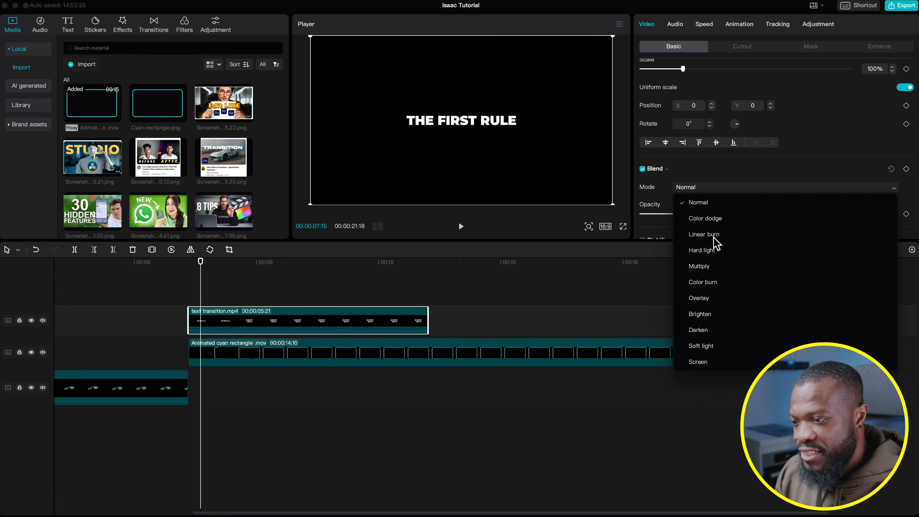
pyautogui.click(702, 364)
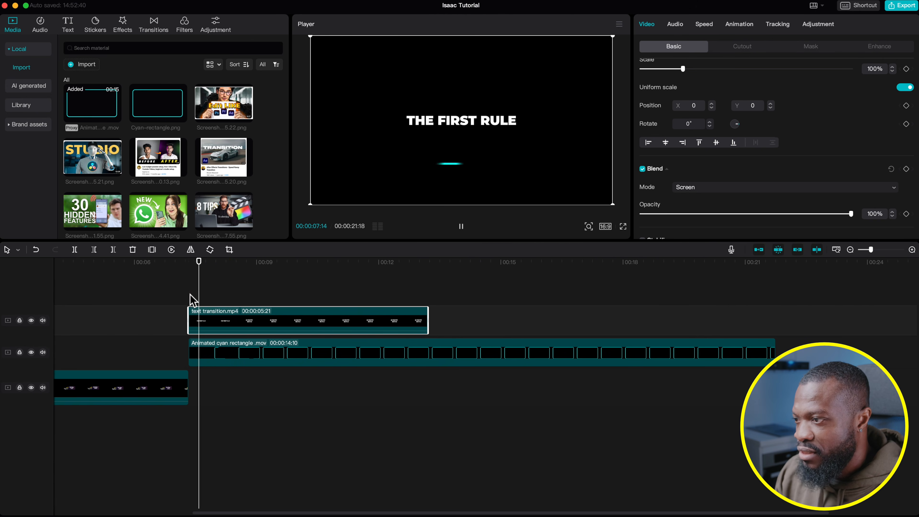
# - Keyframe the Animated cyan rectangle's scale to shrink from a larger size at the clip's start to 60% at 00:00:09:02, and preview it
pyautogui.click(219, 356)
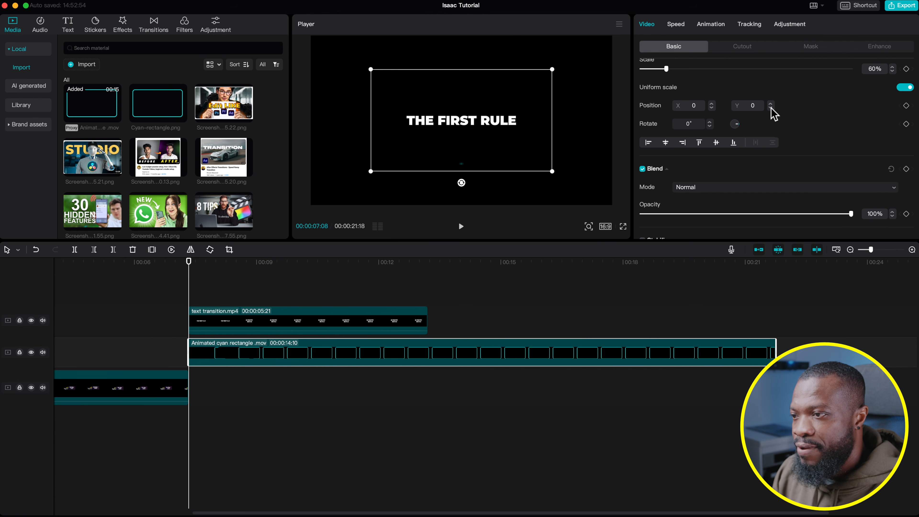
pyautogui.scroll(2, 660, 99)
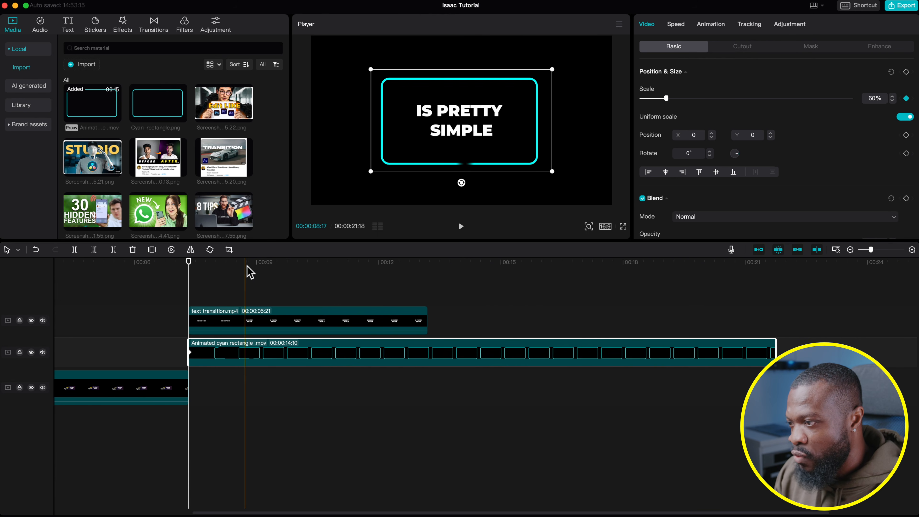
pyautogui.click(260, 262)
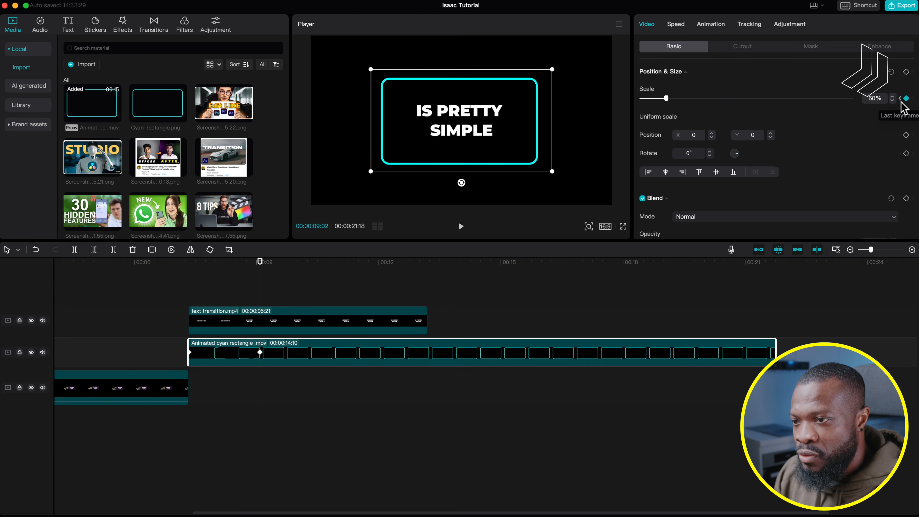
pyautogui.click(900, 100)
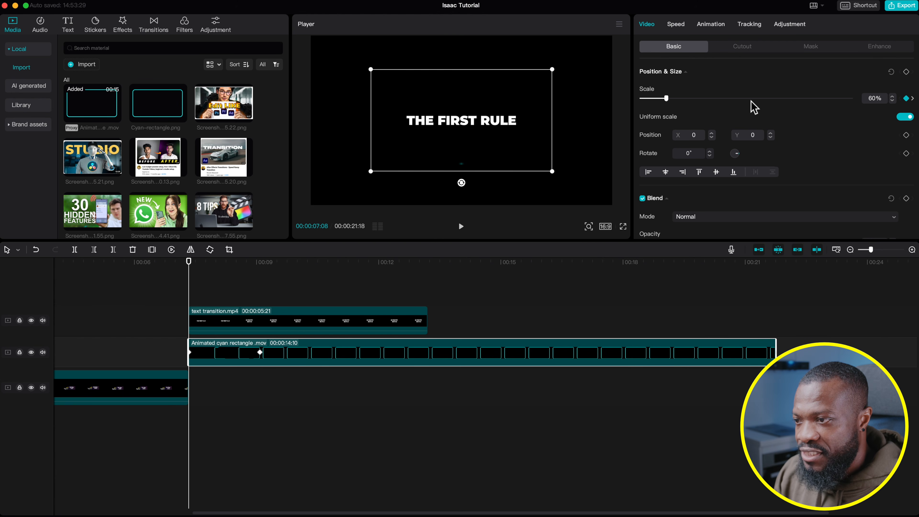
pyautogui.moveTo(669, 99); pyautogui.dragTo(679, 98)
pyautogui.press('space')
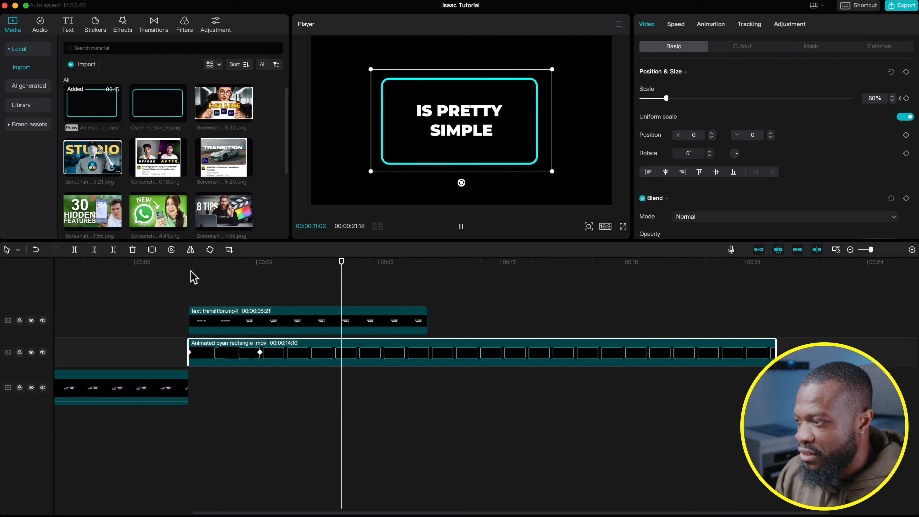
pyautogui.press('space')
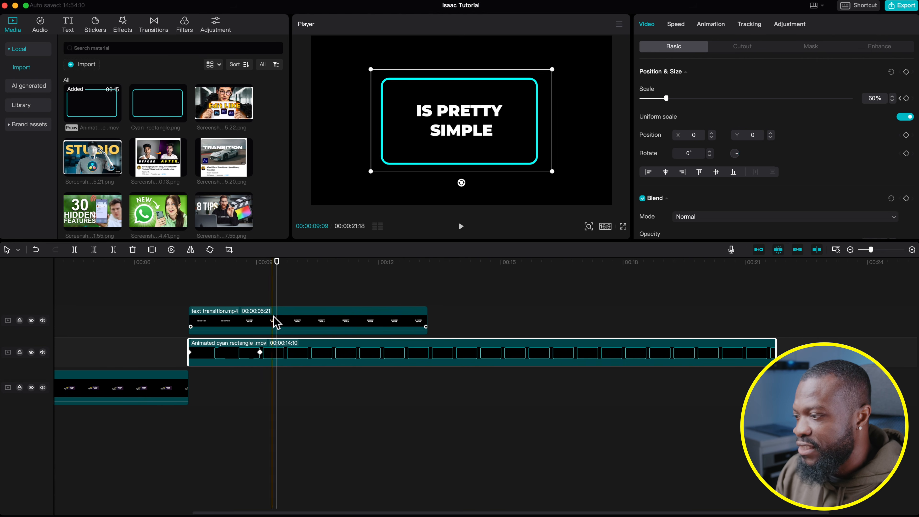
# - Trim the end of text transition.mp4 to a duration of 00:00:02:01
pyautogui.click(275, 326)
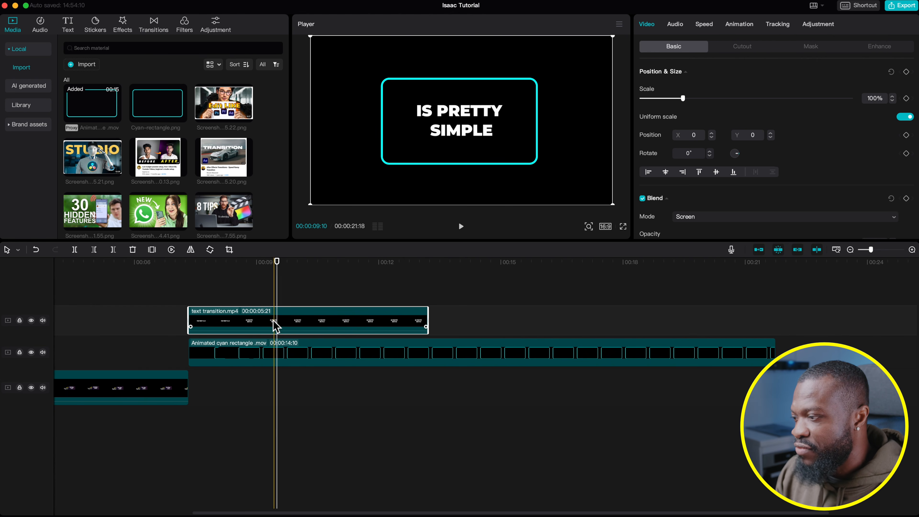
pyautogui.click(257, 300)
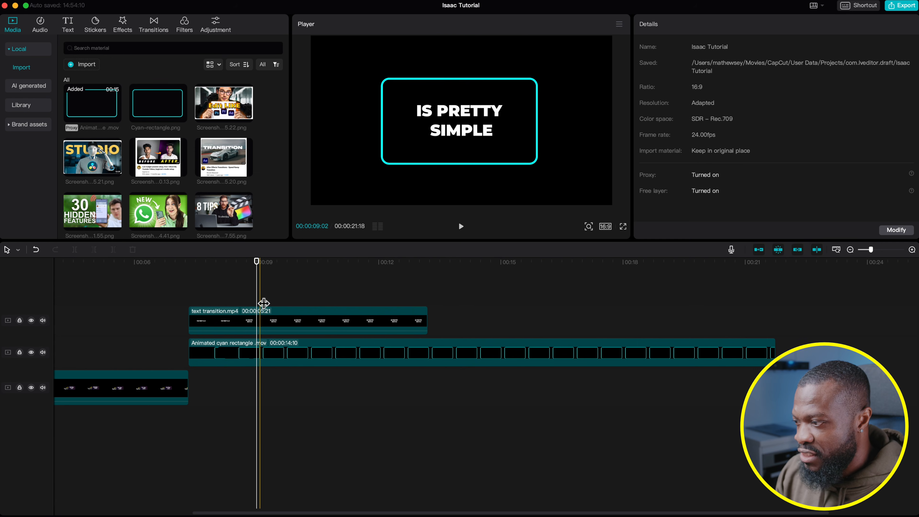
pyautogui.moveTo(427, 320); pyautogui.dragTo(270, 320)
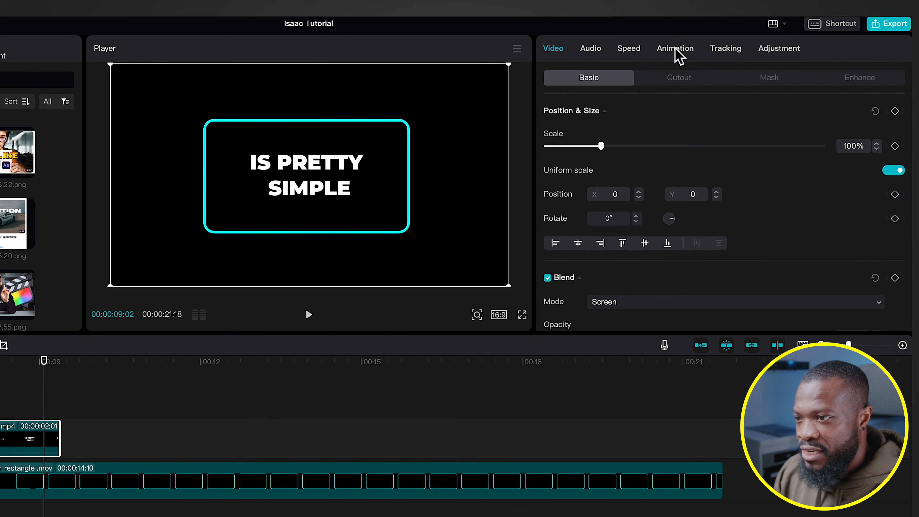
# - Apply the Flip out animation to text transition.mp4 and play back the result
pyautogui.click(675, 49)
pyautogui.click(710, 87)
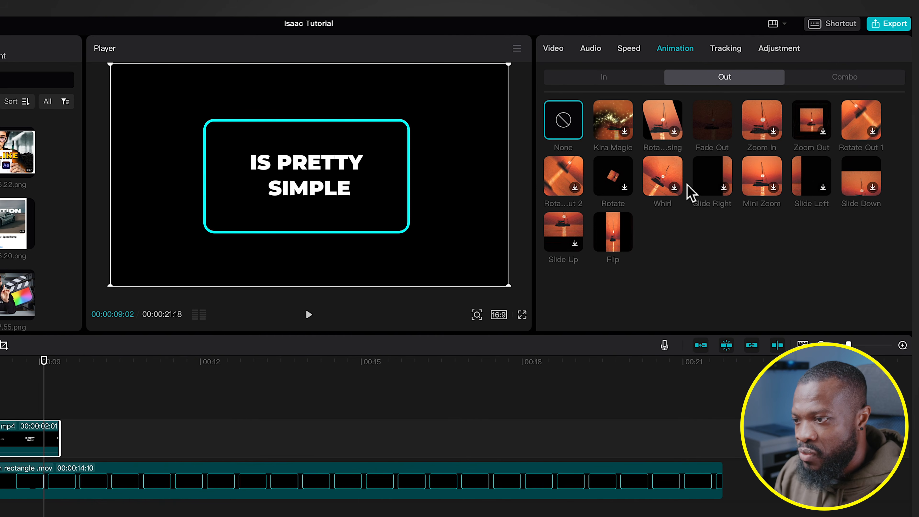
pyautogui.click(613, 235)
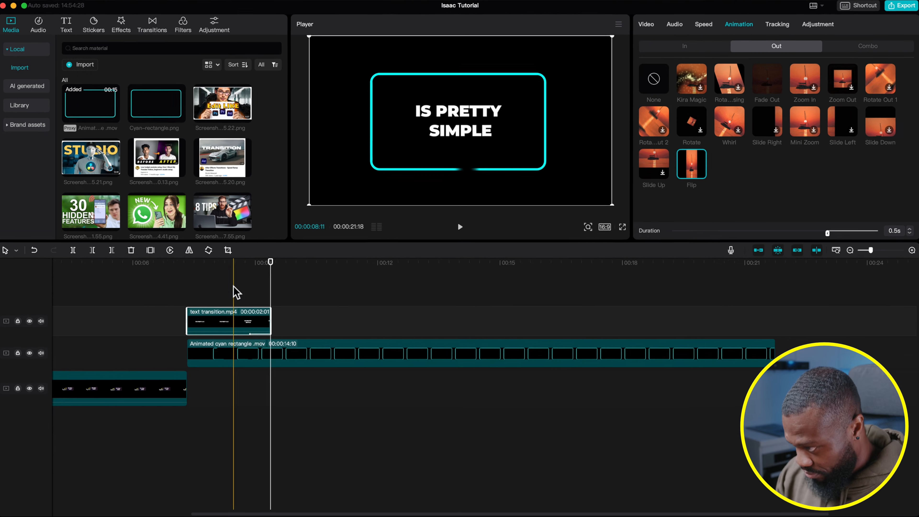
pyautogui.press('space')
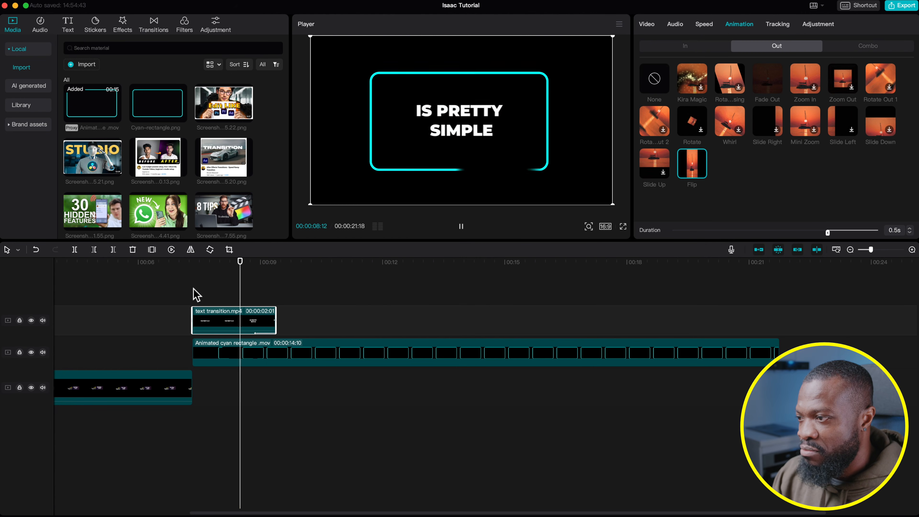
pyautogui.press('space')
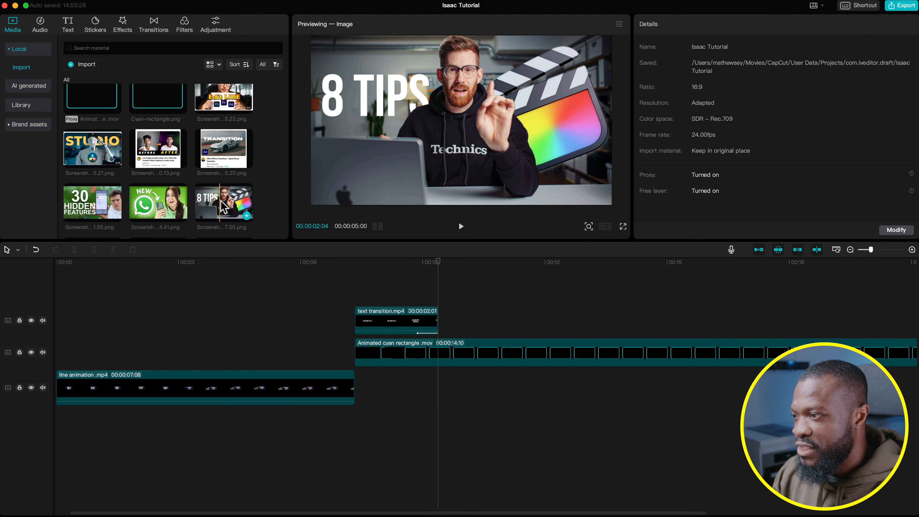
# - Add the 8 TIPS screenshot at 00:00:09:09, placing it on the track below the Animated cyan rectangle clip
pyautogui.moveTo(224, 201); pyautogui.dragTo(439, 321)
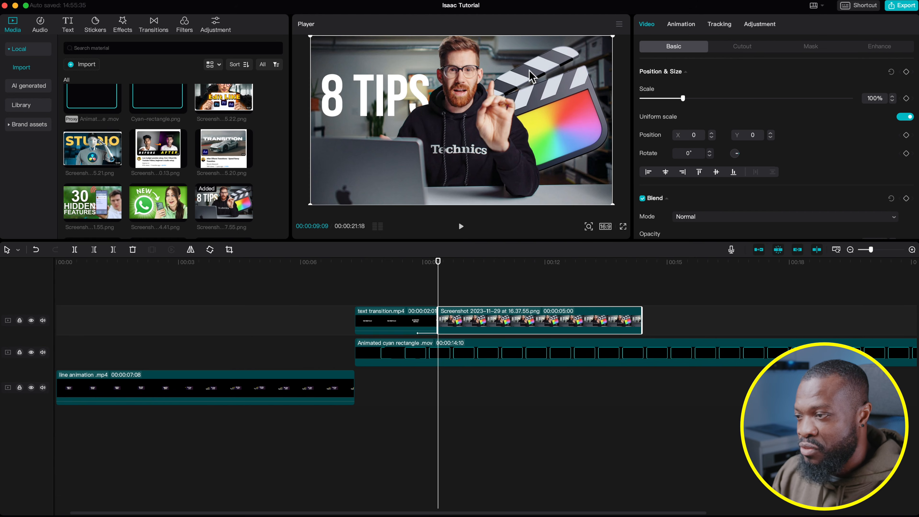
pyautogui.hscroll(2, 447, 318)
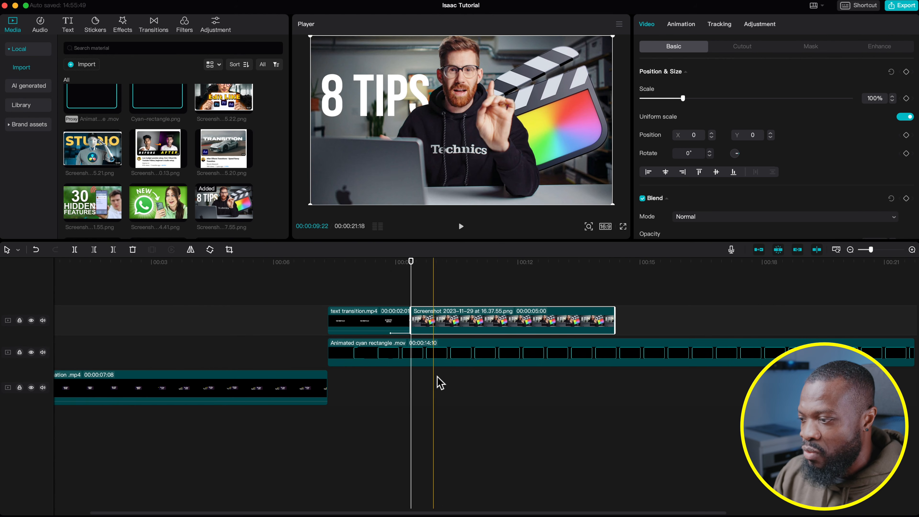
pyautogui.moveTo(462, 324); pyautogui.dragTo(463, 371)
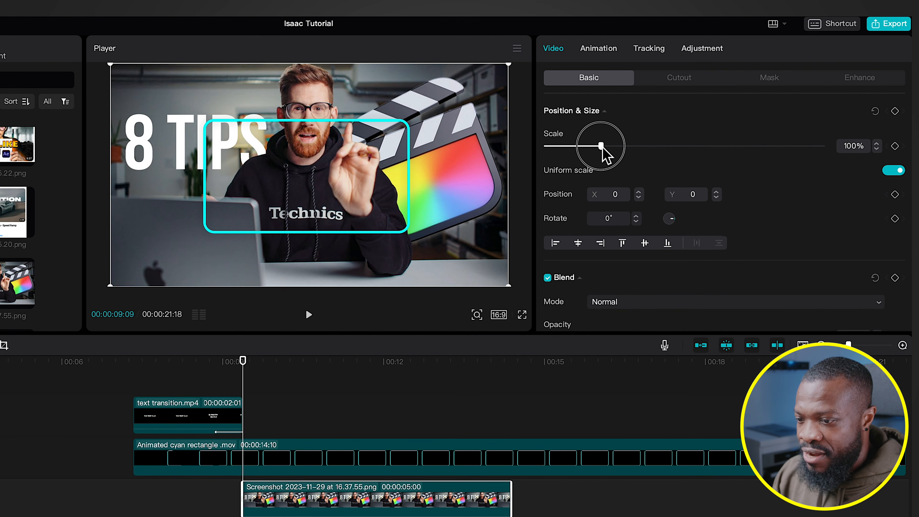
# - Fit the 8 TIPS screenshot to the cyan frame with a scale of 52% and position X -19, Y -15
pyautogui.moveTo(601, 145); pyautogui.dragTo(574, 146)
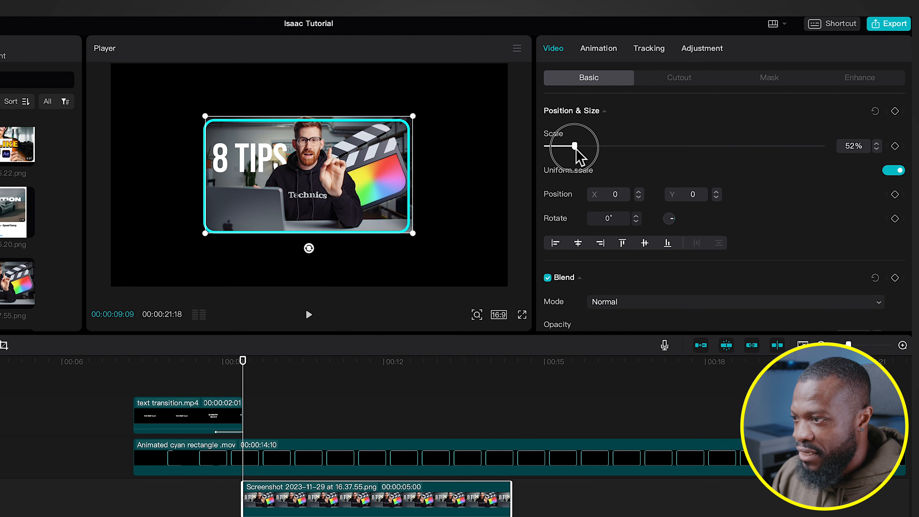
pyautogui.moveTo(328, 178); pyautogui.dragTo(330, 180)
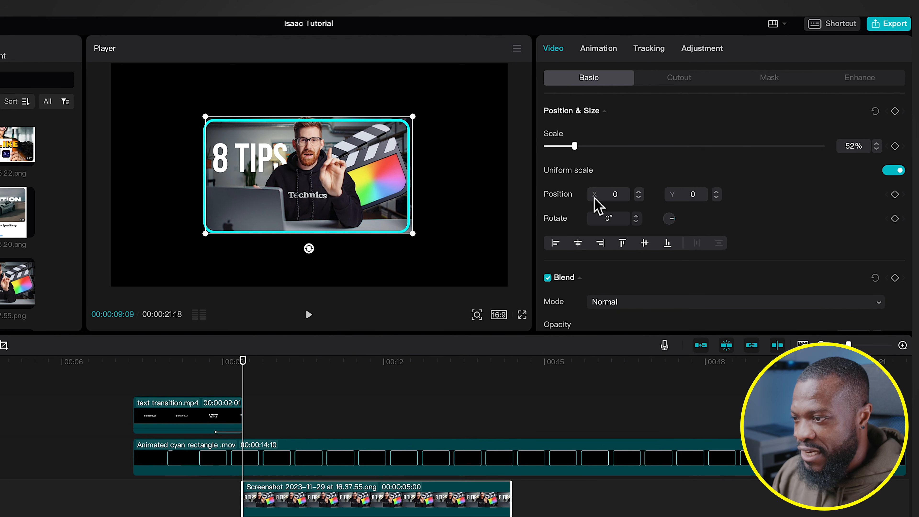
pyautogui.moveTo(639, 198); pyautogui.dragTo(640, 199)
pyautogui.moveTo(716, 198); pyautogui.dragTo(719, 200)
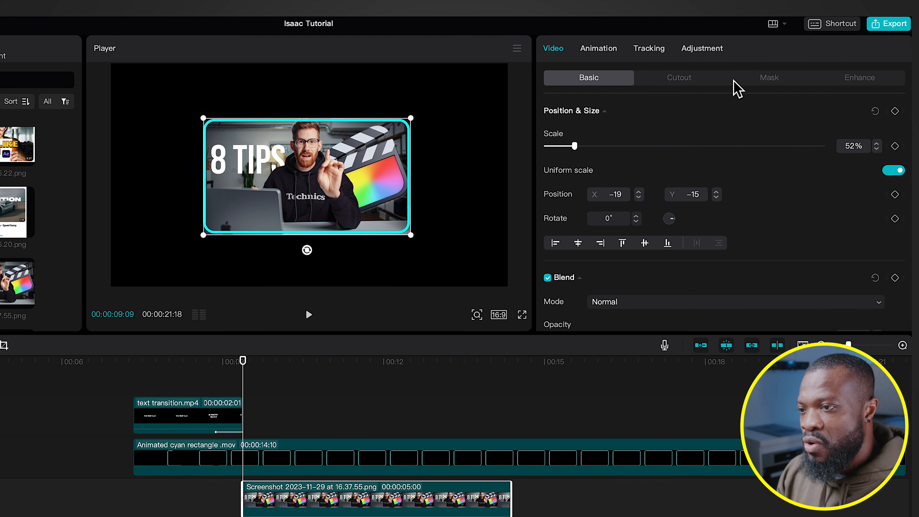
# - Apply a Rectangle mask to the 8 TIPS screenshot with round corners of 20 and enlarge it to about 2489 × 1404
pyautogui.click(770, 81)
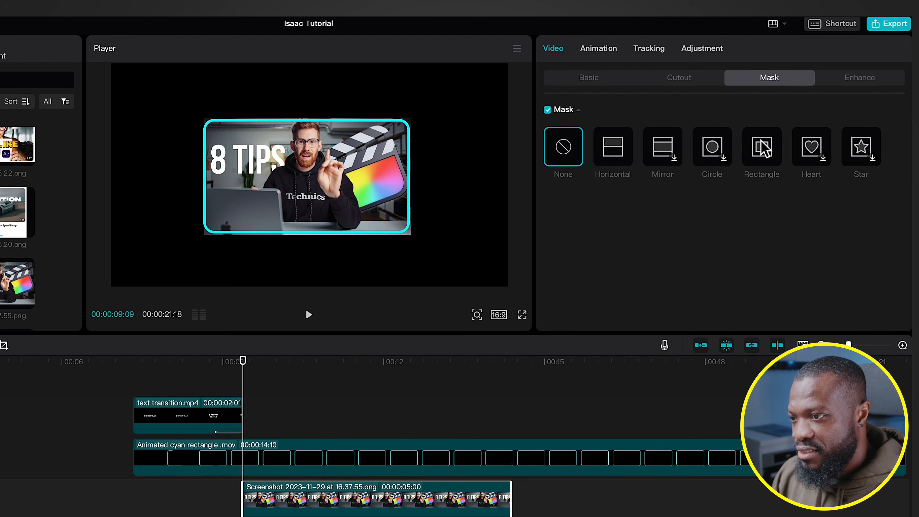
pyautogui.click(766, 154)
pyautogui.scroll(-1, 615, 287)
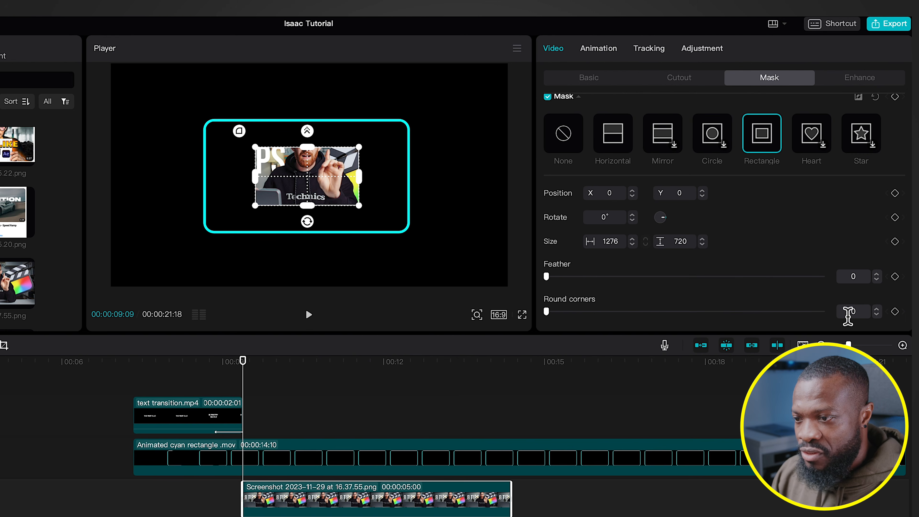
pyautogui.write('20')
pyautogui.press('Return')
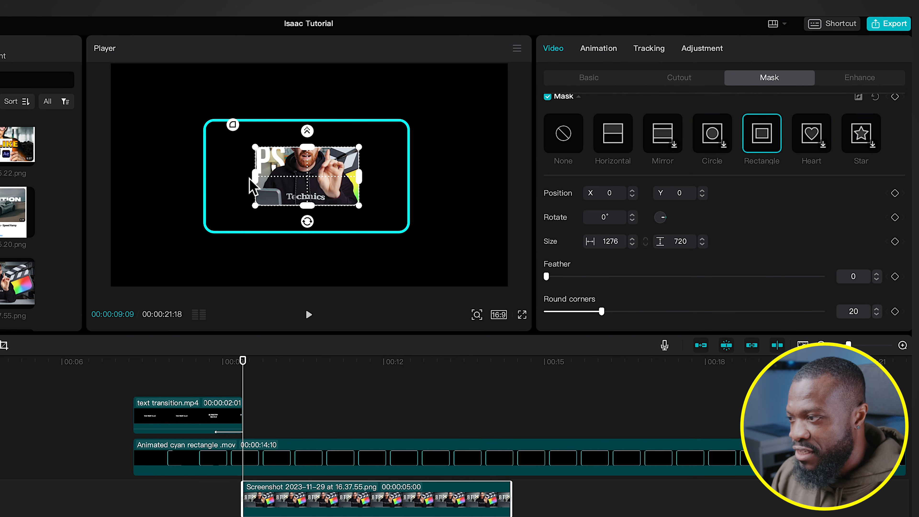
pyautogui.moveTo(364, 155); pyautogui.dragTo(411, 134)
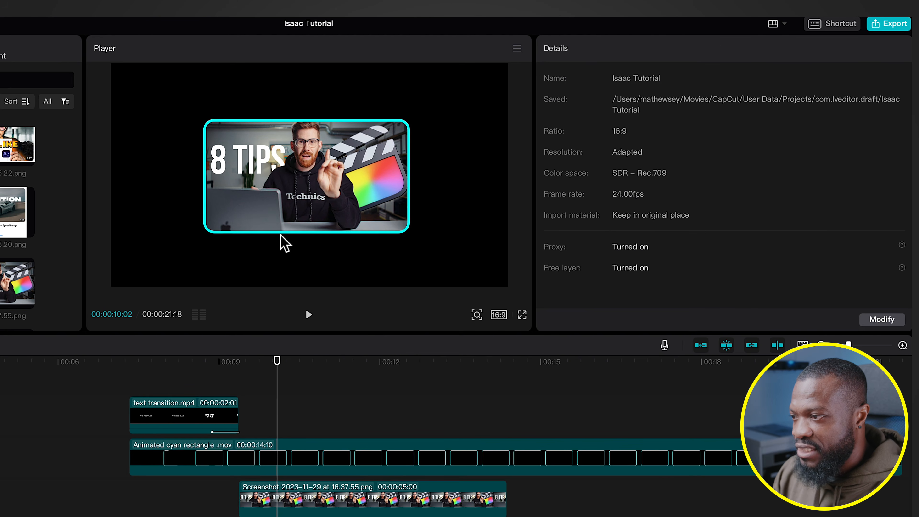
# - Apply the Slide Up entrance animation to the 8 TIPS screenshot with a 1.0 s duration and play back the result
pyautogui.click(291, 497)
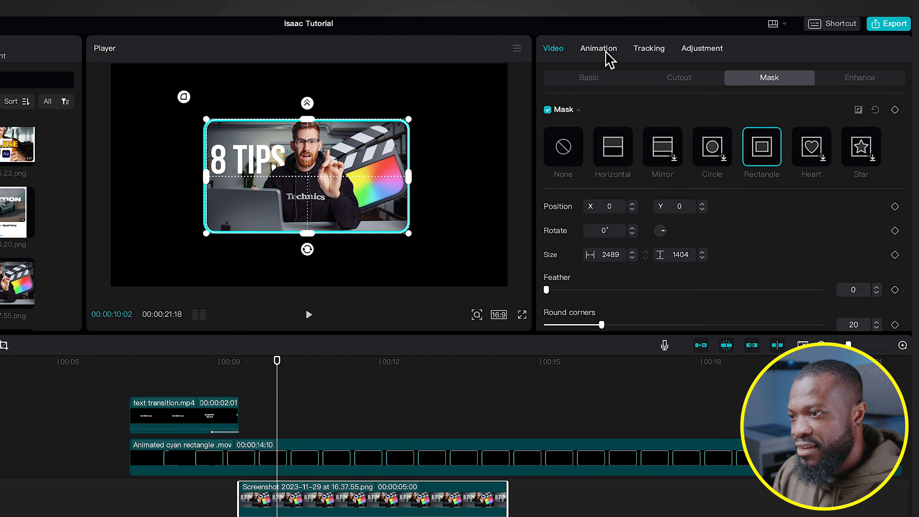
pyautogui.click(604, 51)
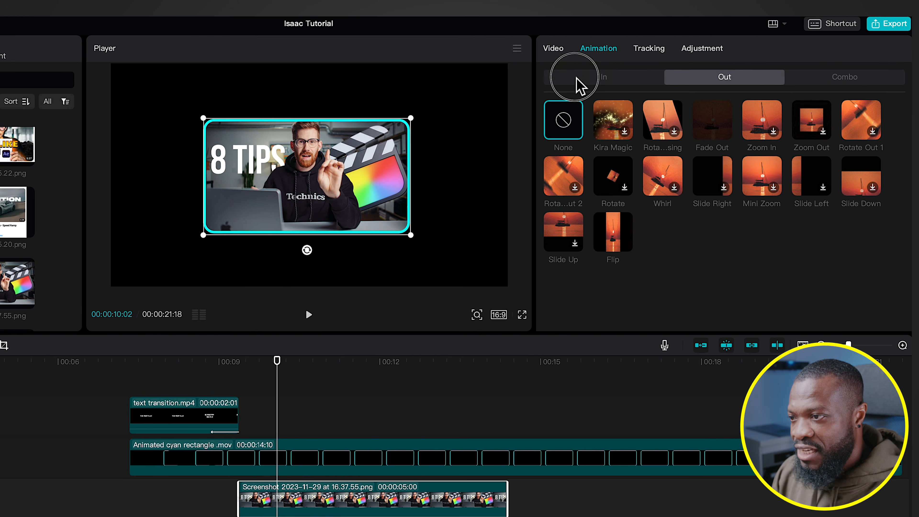
pyautogui.click(579, 86)
pyautogui.scroll(-1, 600, 286)
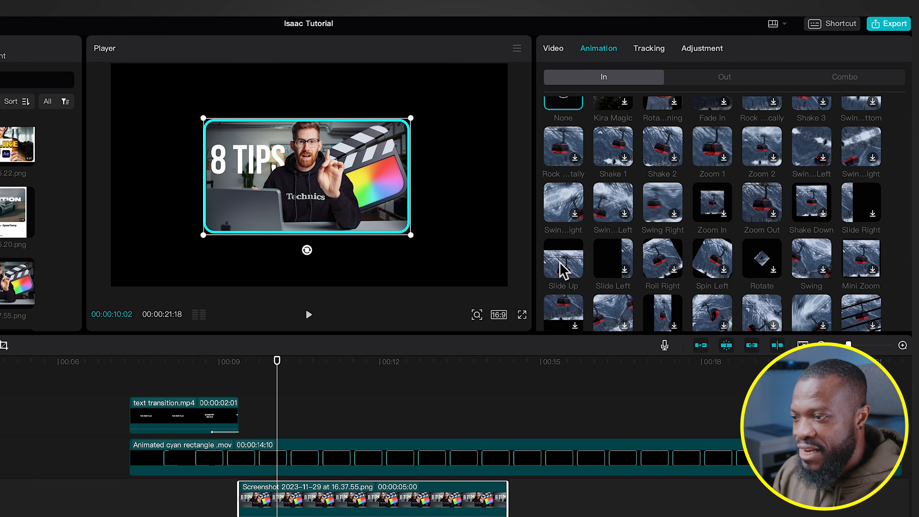
pyautogui.click(560, 263)
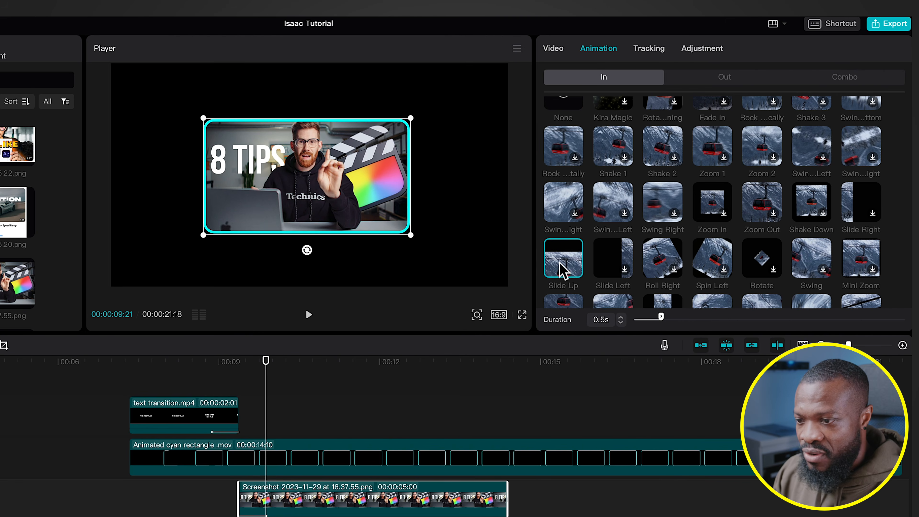
pyautogui.click(623, 318)
pyautogui.click(623, 318)
pyautogui.click(623, 317)
pyautogui.click(623, 317)
pyautogui.click(623, 318)
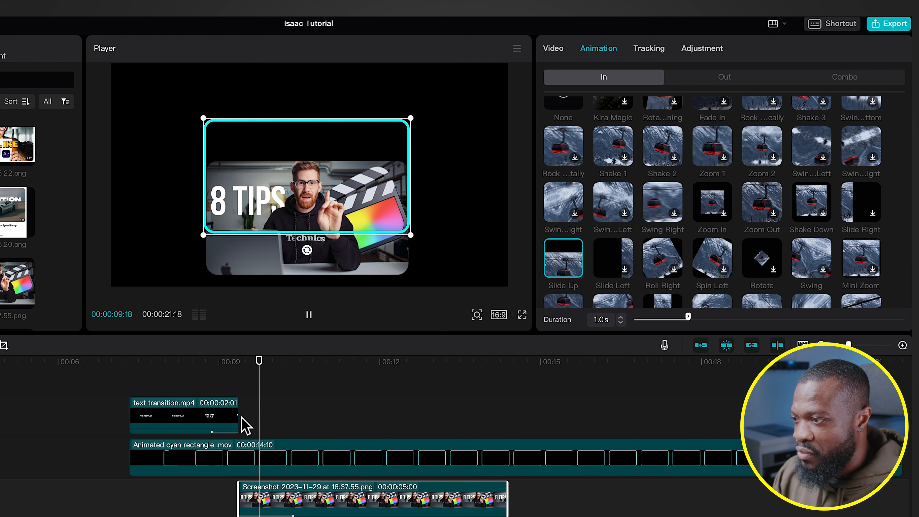
pyautogui.click(231, 389)
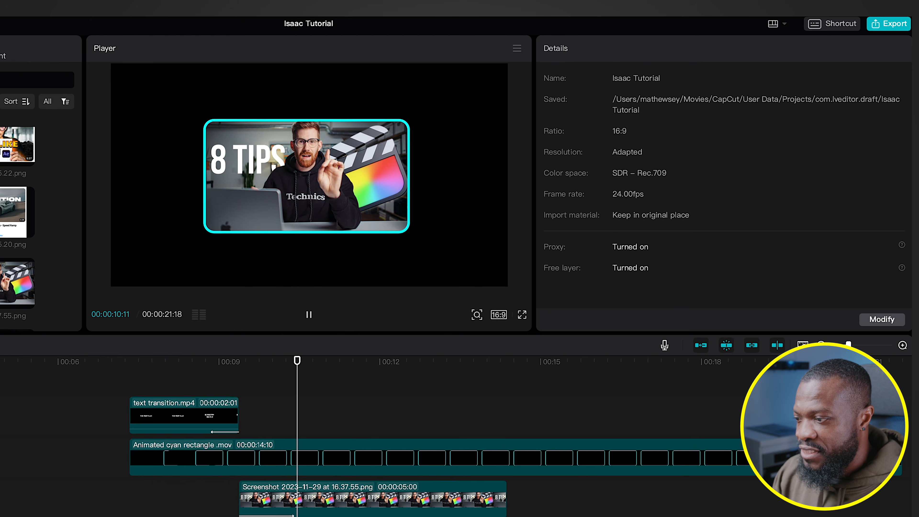
pyautogui.press('space')
# - Set the Slide Up entrance animation's duration on the 8 TIPS screenshot to 1.2 s
pyautogui.click(296, 505)
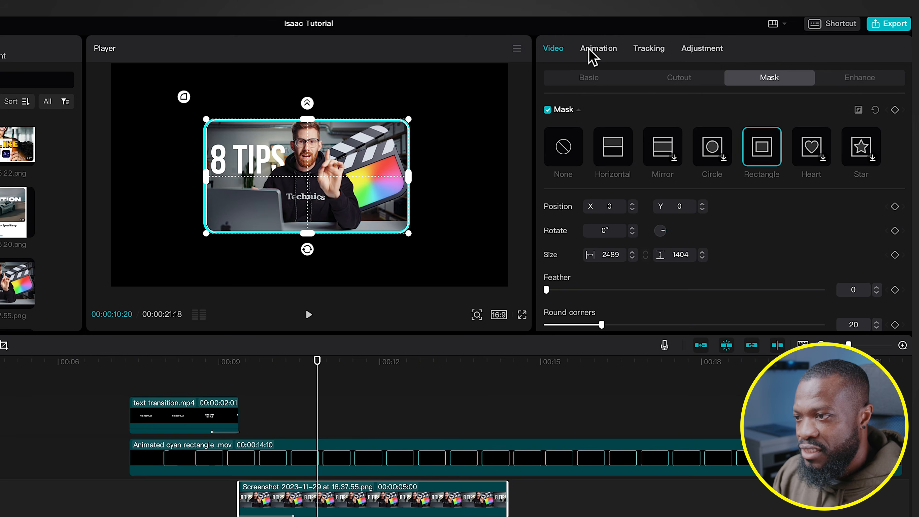
pyautogui.click(593, 57)
pyautogui.scroll(-2, 619, 233)
pyautogui.doubleClick(621, 317)
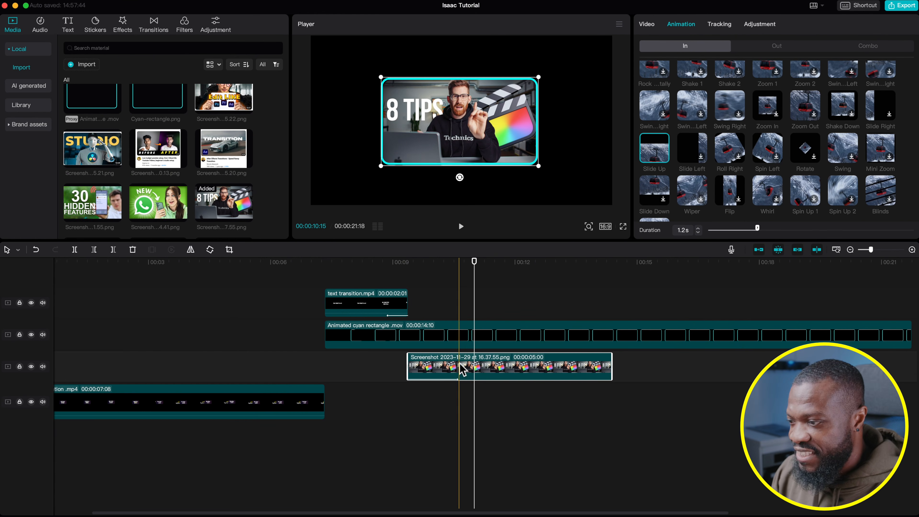
# - Extend the 8 TIPS screenshot clip to 00:00:08:21 and place a duplicate of it on an adjacent track at the same start time
pyautogui.moveTo(615, 367); pyautogui.dragTo(766, 362)
pyautogui.moveTo(460, 367); pyautogui.dragTo(454, 362)
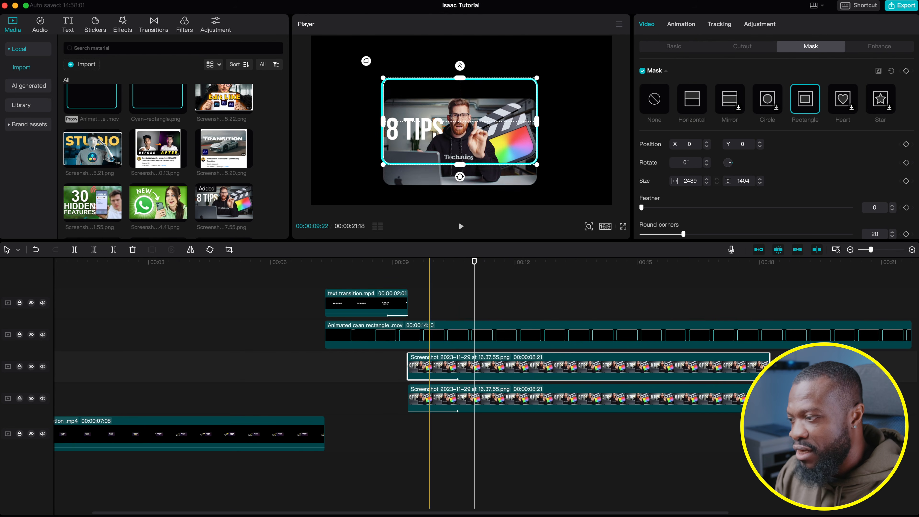
# - Apply the Blur video effect to the upper 8 TIPS screenshot clip and set its blur to 99
pyautogui.click(123, 26)
pyautogui.scroll(-5, 288, 174)
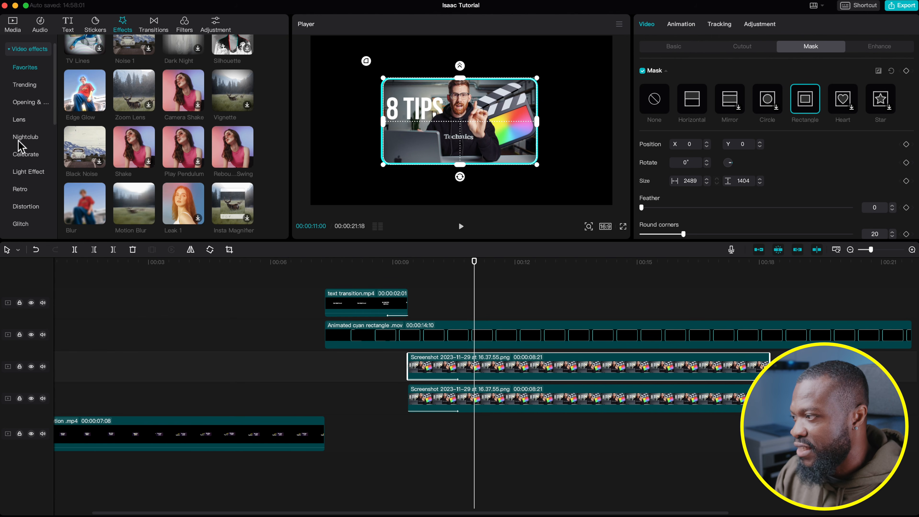
pyautogui.moveTo(83, 205); pyautogui.dragTo(428, 377)
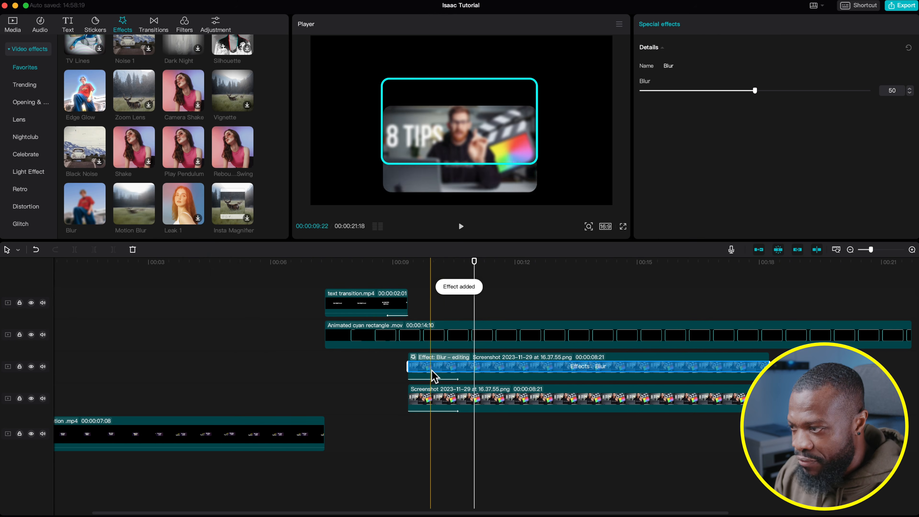
pyautogui.moveTo(757, 91); pyautogui.dragTo(823, 95)
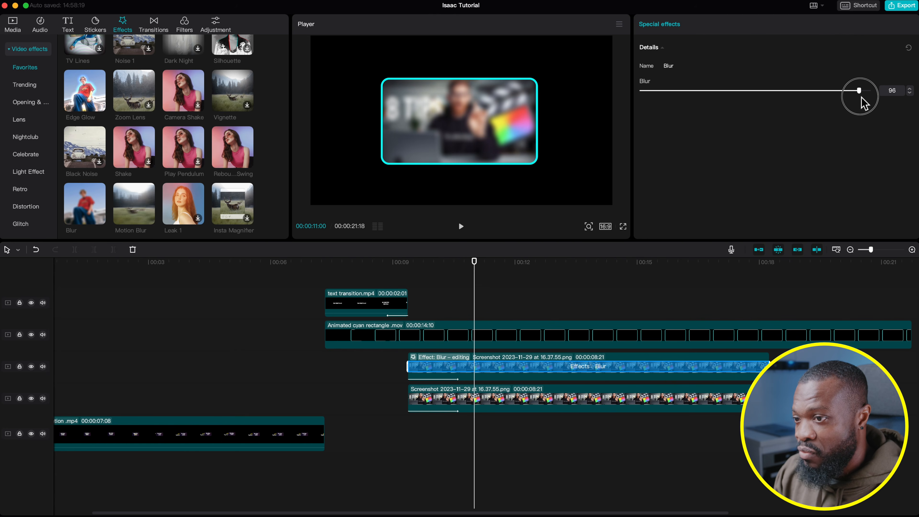
pyautogui.moveTo(863, 96); pyautogui.dragTo(868, 101)
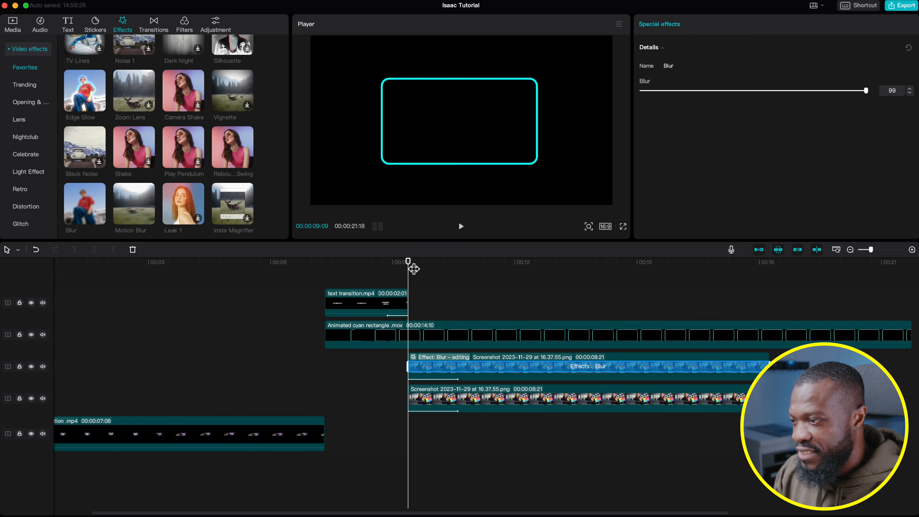
# - Keyframe the blurred screenshot's opacity from 100% shortly after the clip's start to 0% at 00:00:10:14
pyautogui.click(479, 376)
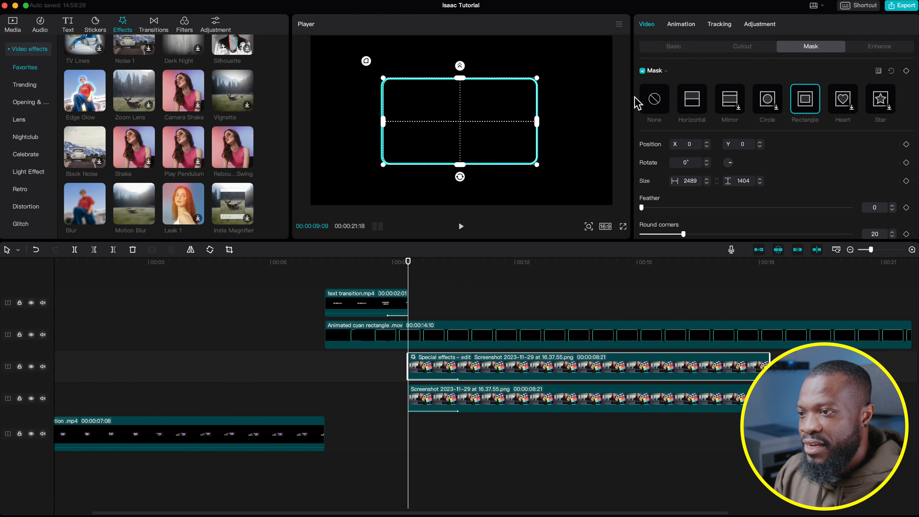
pyautogui.click(673, 47)
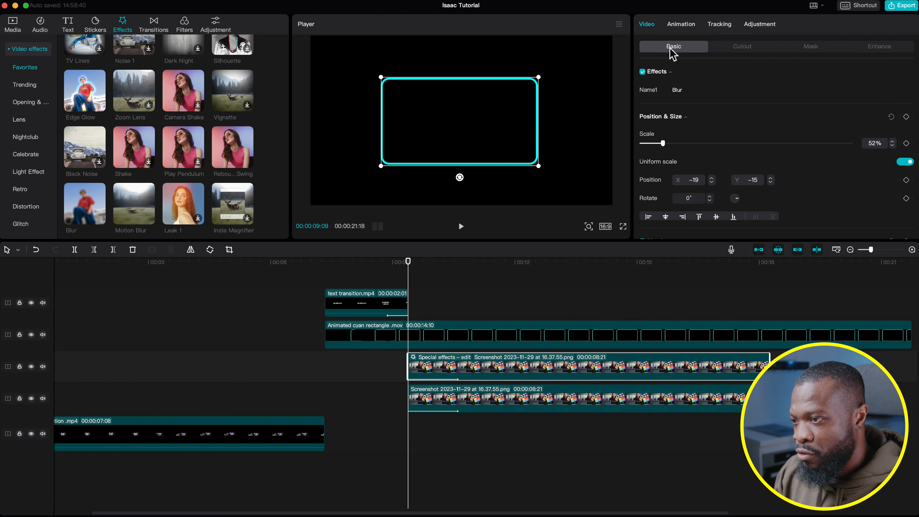
pyautogui.scroll(-5, 647, 165)
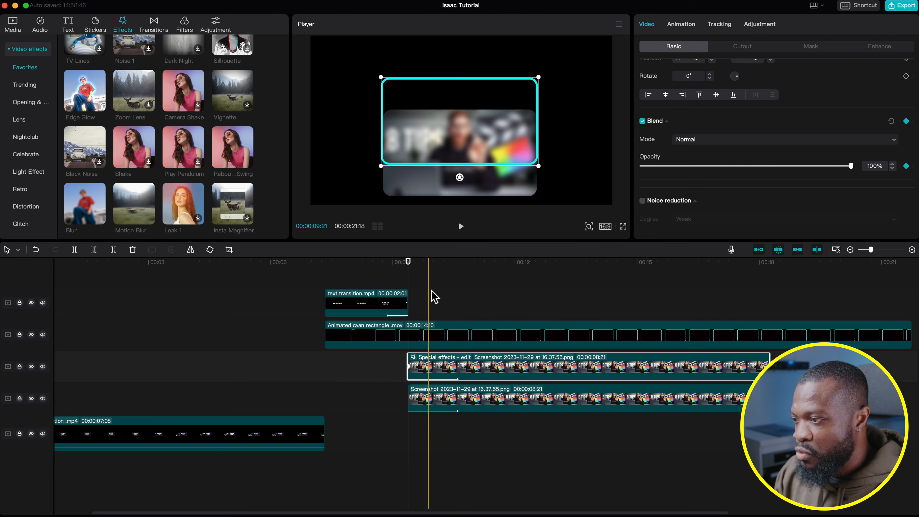
pyautogui.click(457, 263)
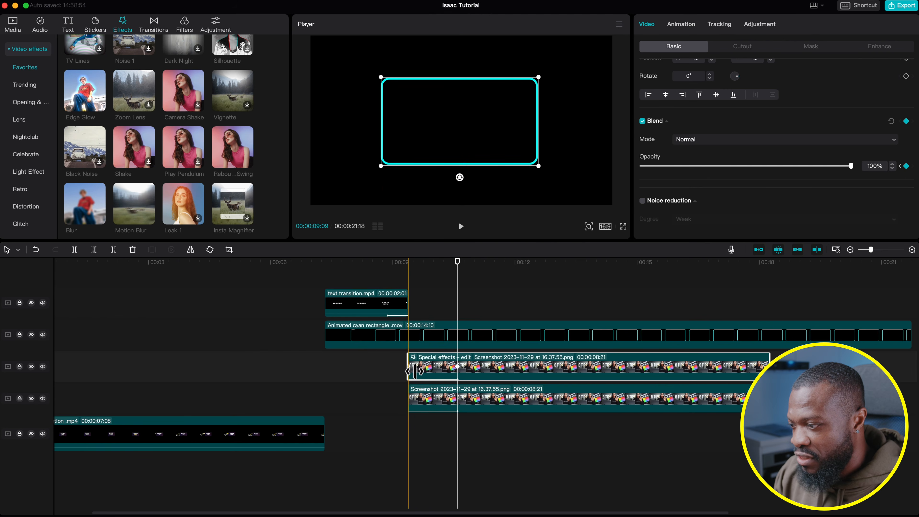
pyautogui.click(411, 367)
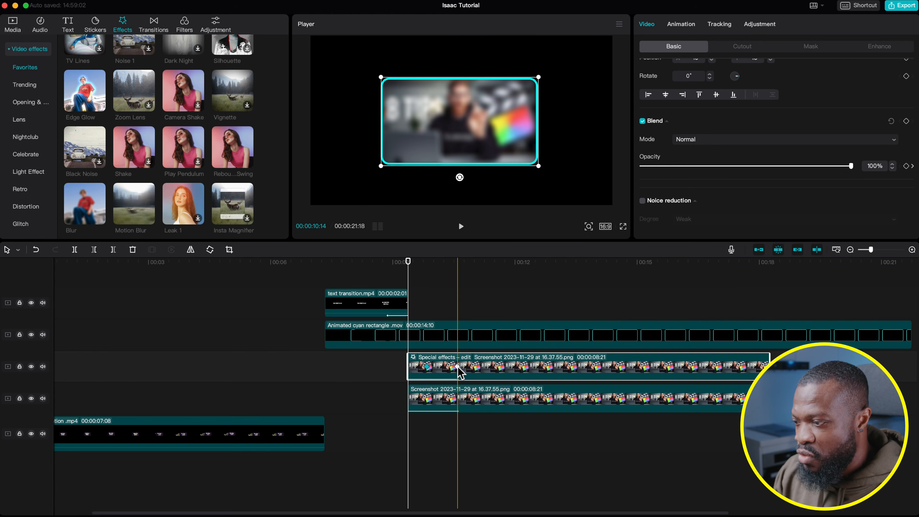
pyautogui.click(460, 270)
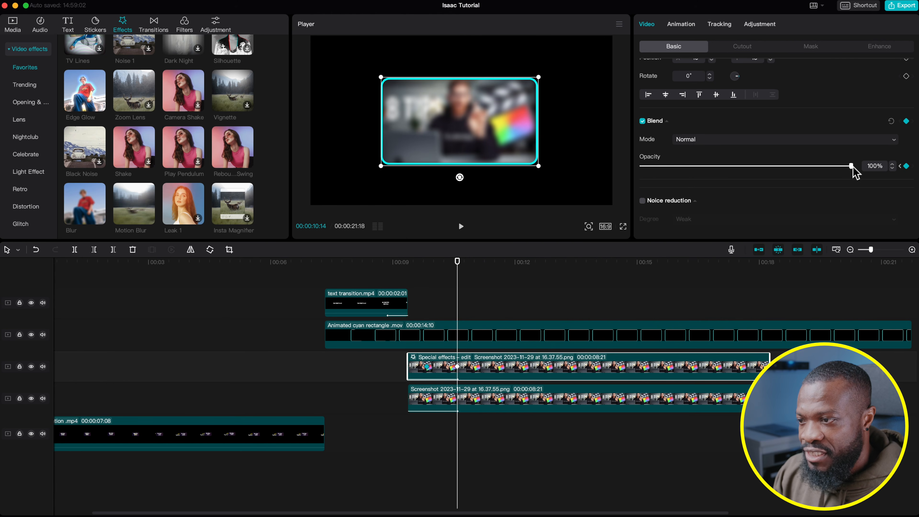
pyautogui.moveTo(852, 166); pyautogui.dragTo(595, 170)
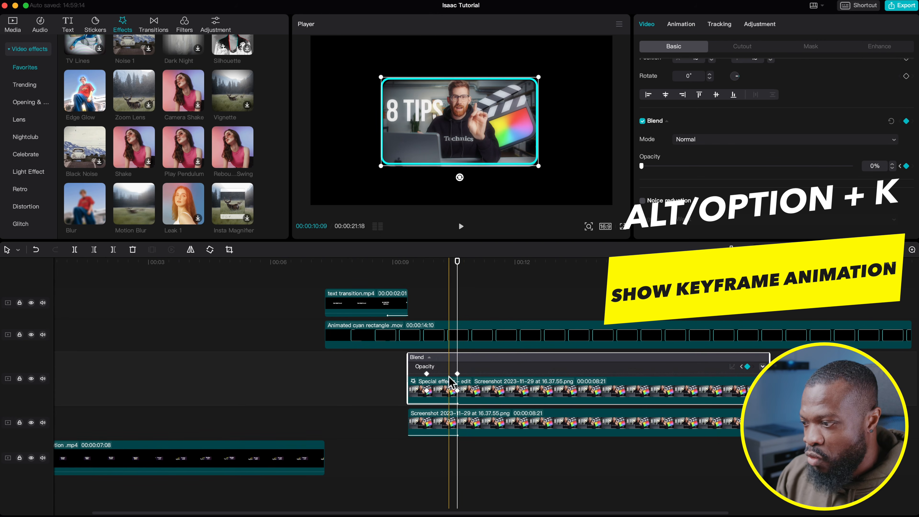
# - Apply the Ease Out 3 graph to the blurred screenshot's opacity keyframes and hide the keyframe animation view
pyautogui.hotkey('alt', 'k')
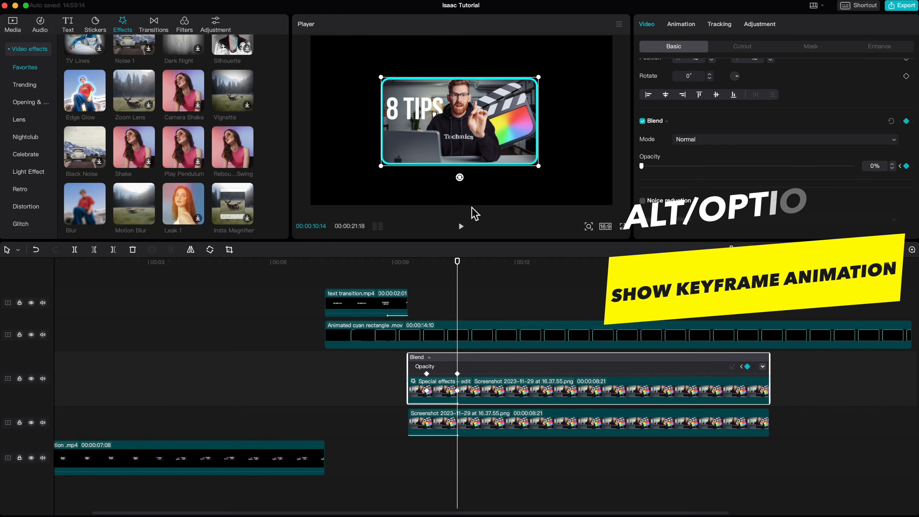
pyautogui.click(762, 367)
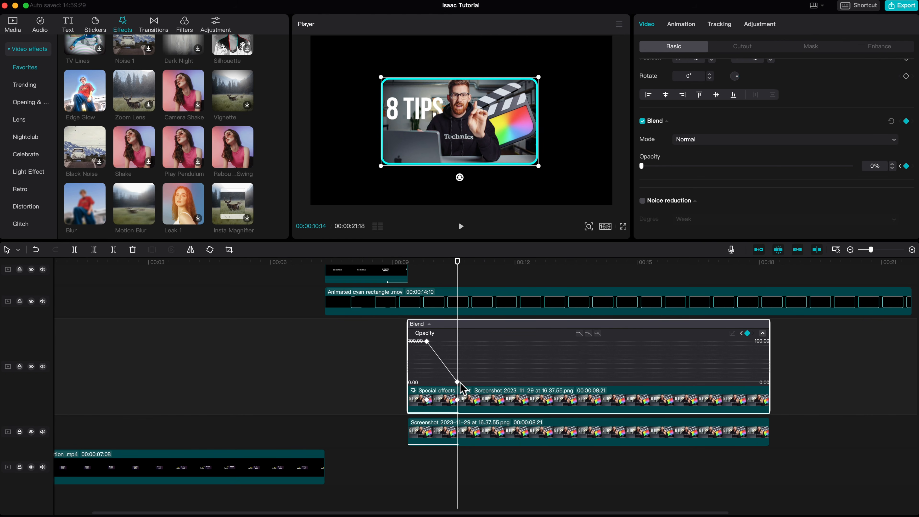
pyautogui.click(732, 333)
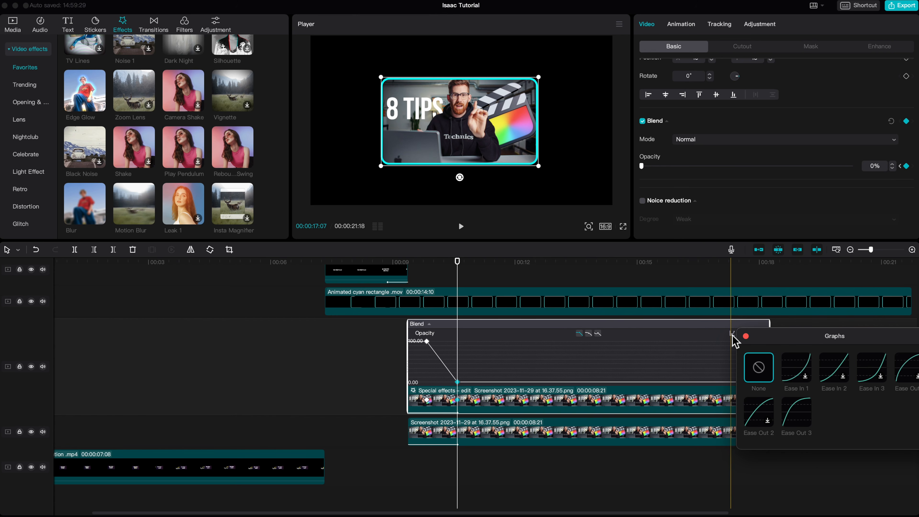
pyautogui.click(800, 412)
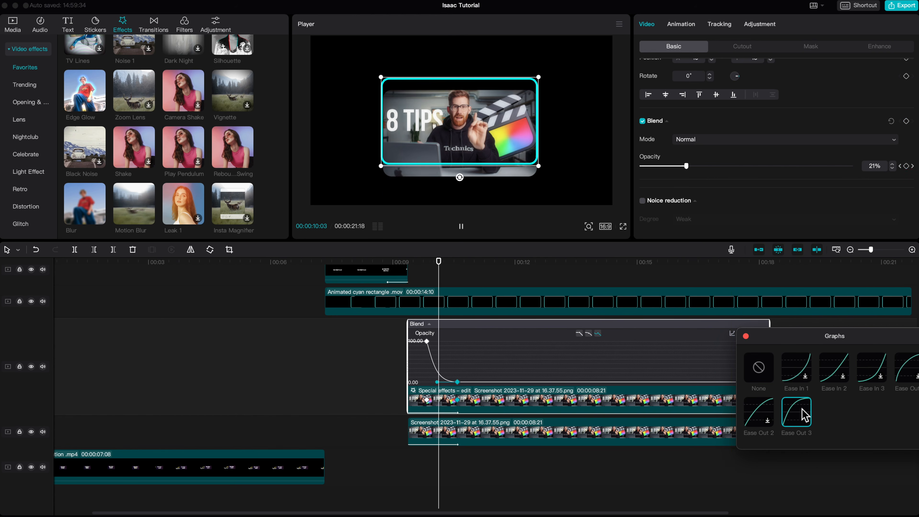
pyautogui.click(746, 336)
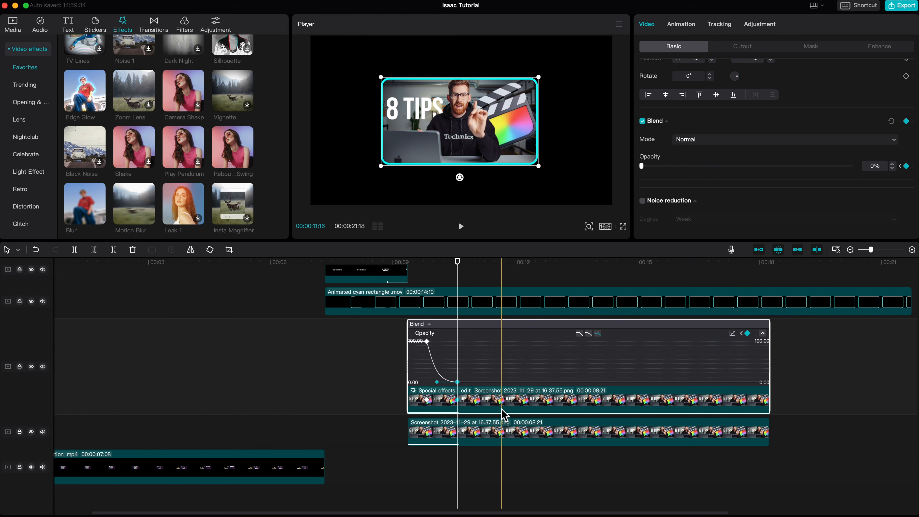
pyautogui.hotkey('alt', 'k')
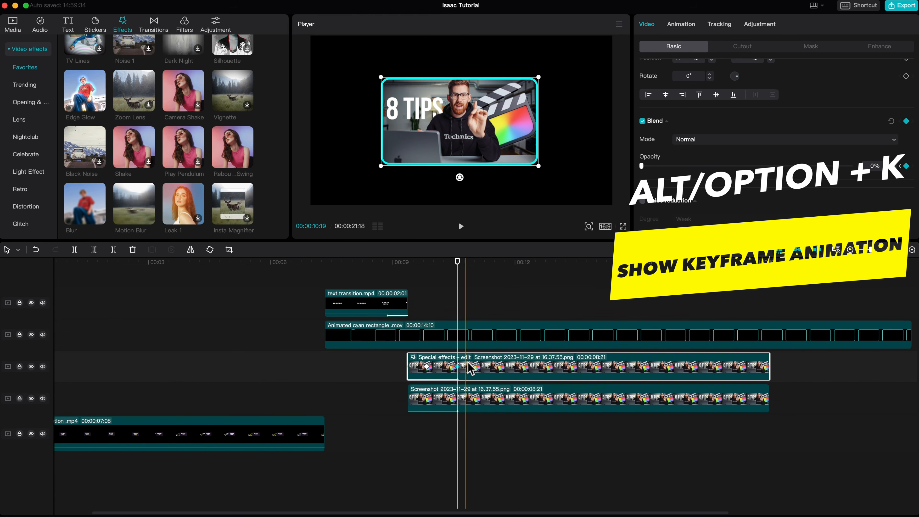
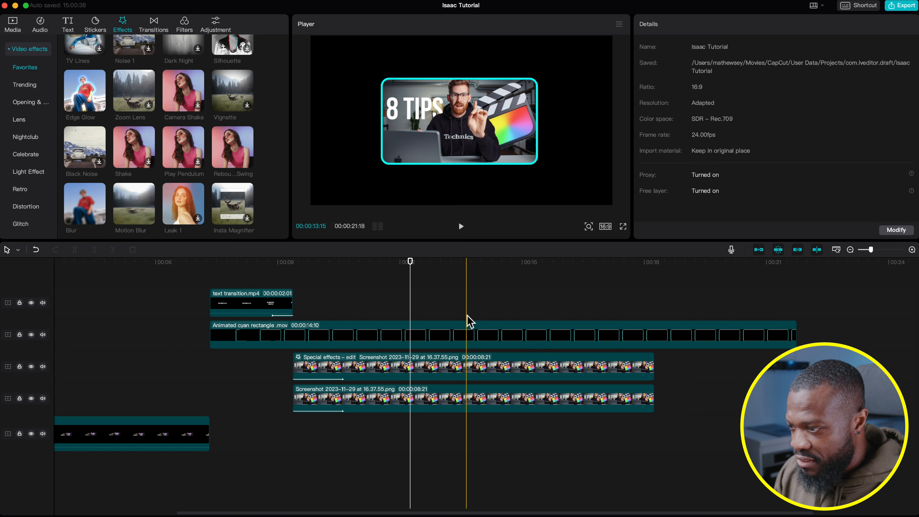
# - Split the Animated cyan rectangle clip and both 8 TIPS screenshot clips at 00:00:14:12
pyautogui.click(502, 320)
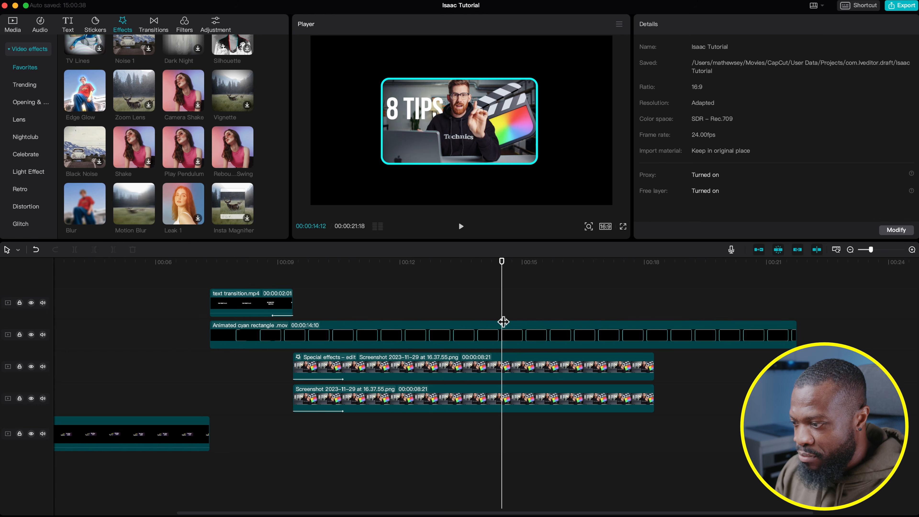
pyautogui.moveTo(488, 302); pyautogui.dragTo(503, 405)
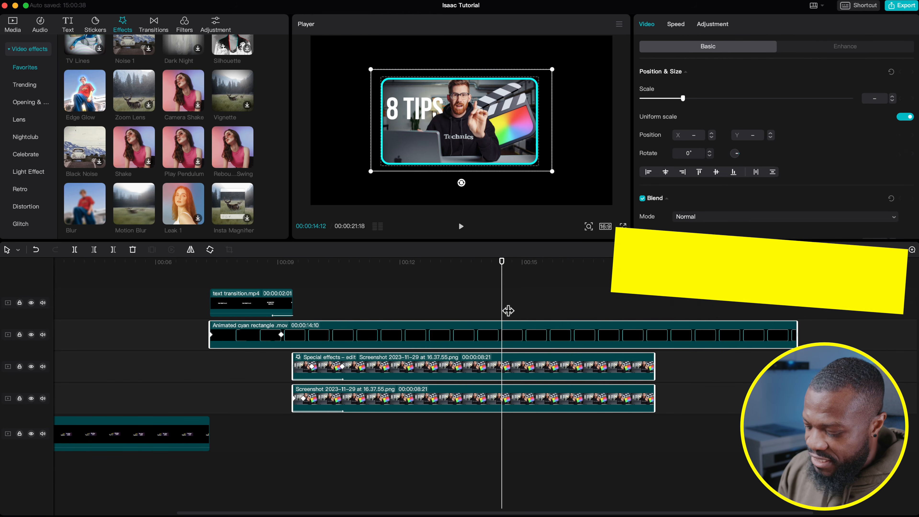
pyautogui.press('super+b')
# - Move the split-off second halves slightly later to leave a gap, and delete the two 8 TIPS screenshot pieces among them
pyautogui.moveTo(552, 338)
pyautogui.mouseDown()
pyautogui.moveTo(574, 328)
pyautogui.moveTo(563, 330)
pyautogui.mouseUp()
pyautogui.click(697, 386)
pyautogui.click(617, 373)
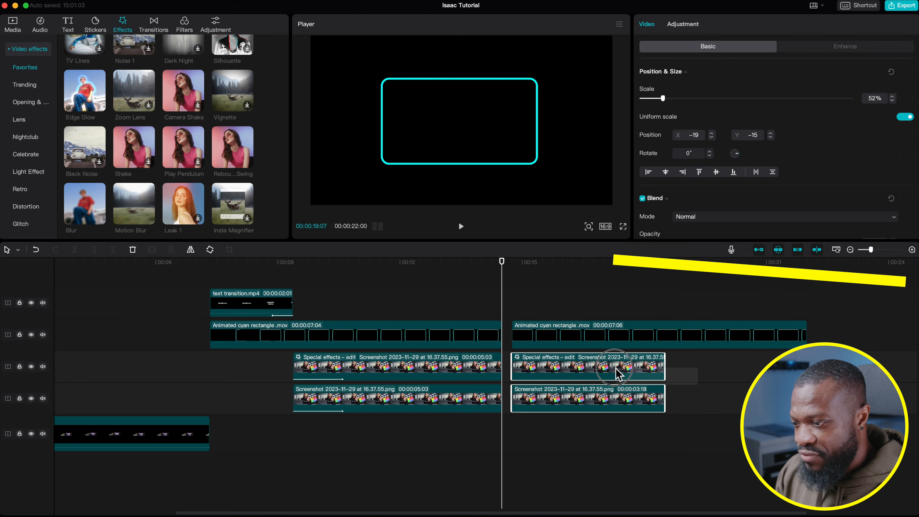
pyautogui.press('Delete')
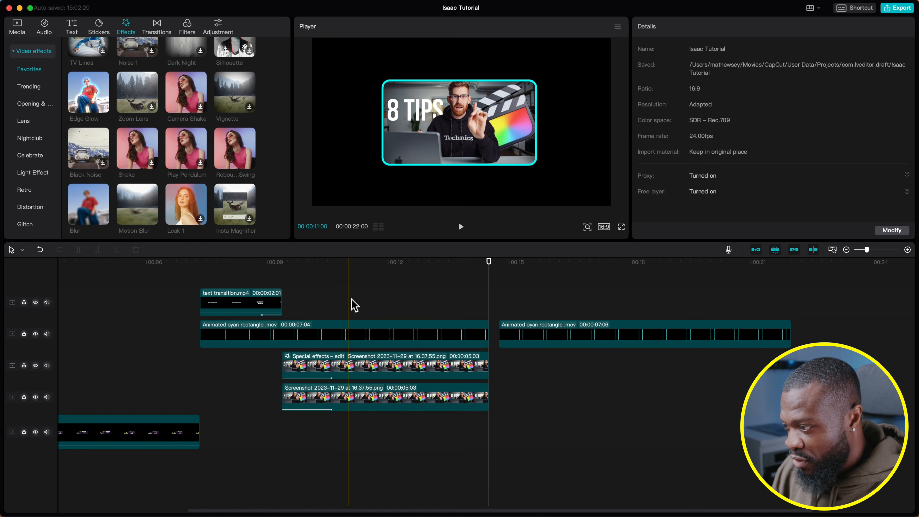
# - Split the Animated cyan rectangle clip and both 8 TIPS screenshot clips at 00:00:11:07
pyautogui.click(374, 306)
pyautogui.click(382, 308)
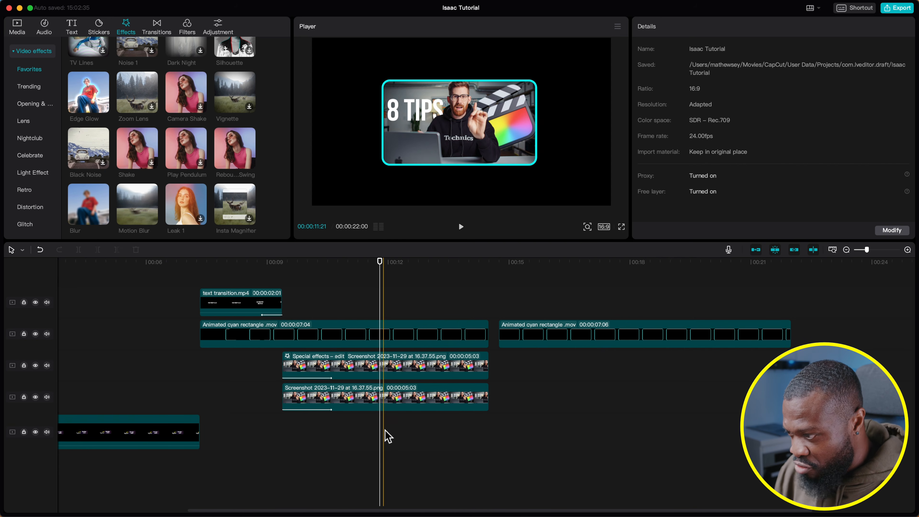
pyautogui.click(362, 313)
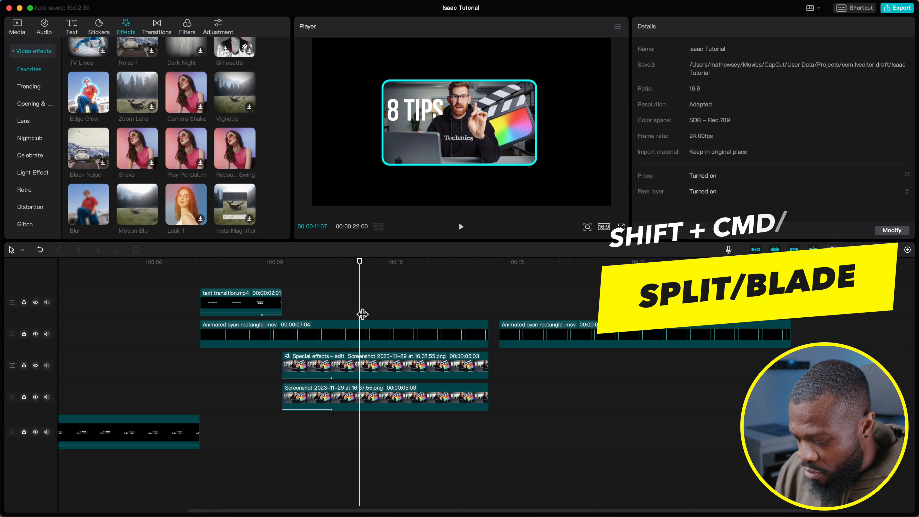
pyautogui.press('shift+super+b')
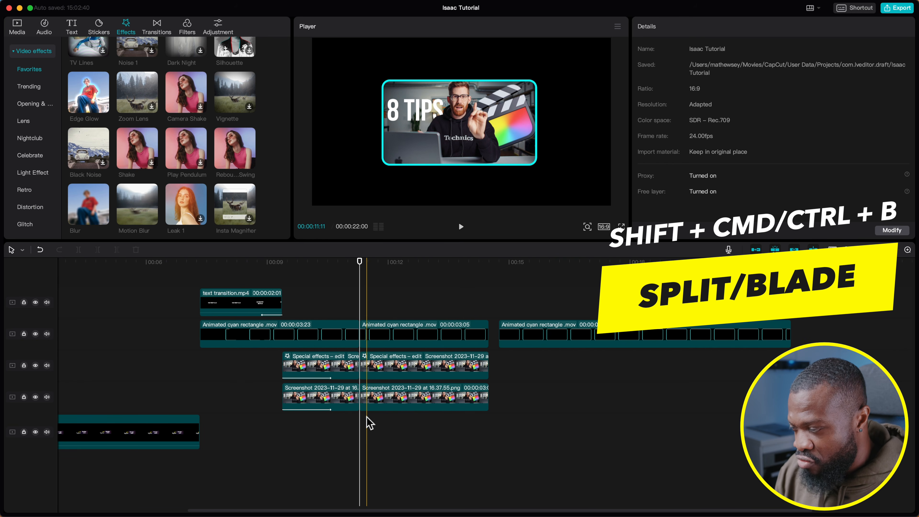
# - Combine the three split-off second halves into a compound clip and align the remaining Animated cyan rectangle clip, extended to 00:00:09:00, with its end
pyautogui.moveTo(382, 308); pyautogui.dragTo(393, 407)
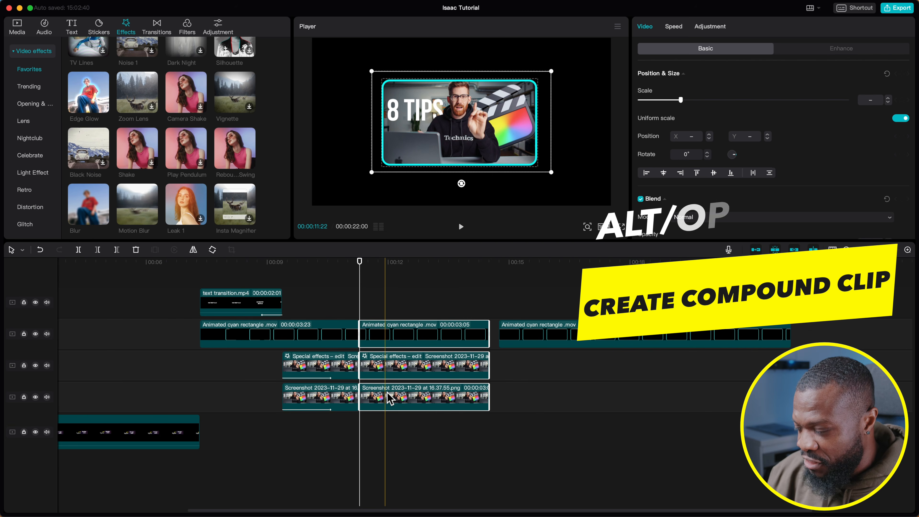
pyautogui.hotkey('alt', 'g')
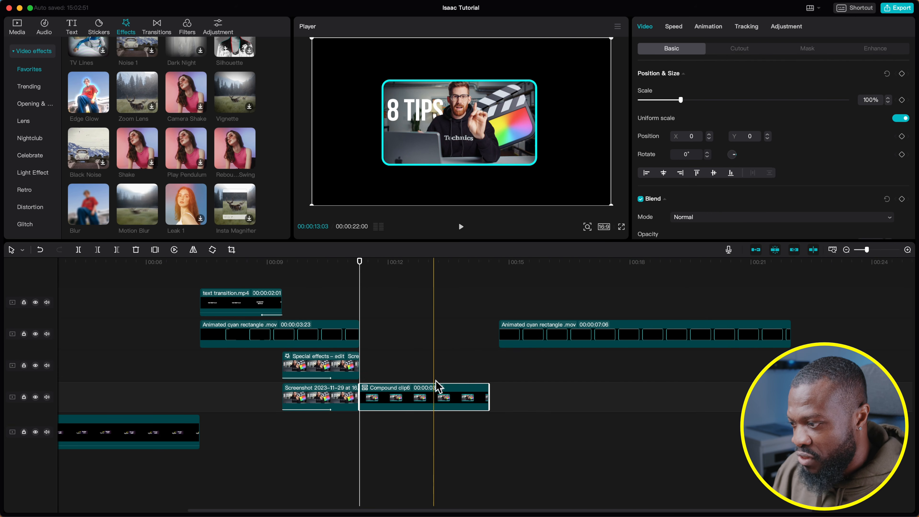
pyautogui.moveTo(521, 335); pyautogui.dragTo(486, 369)
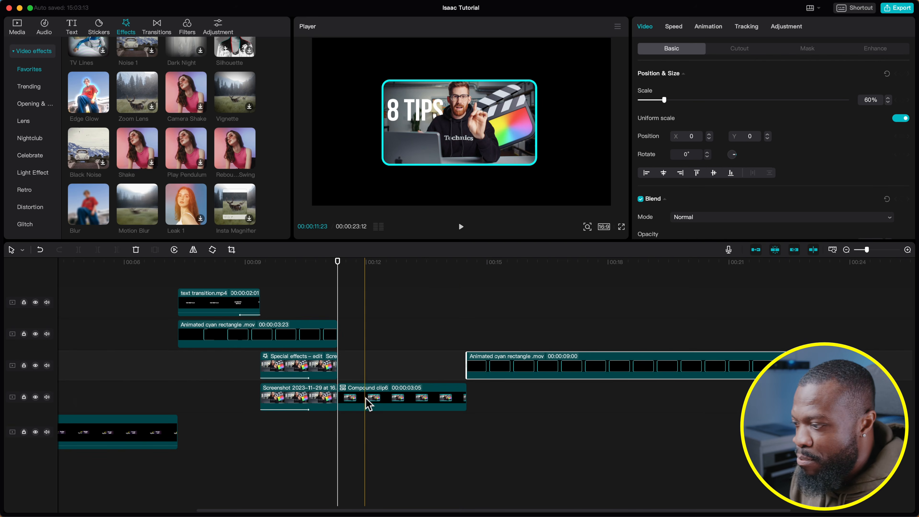
# - Create a freeze frame from the 8 TIPS compound clip at 00:00:12:06
pyautogui.click(358, 394)
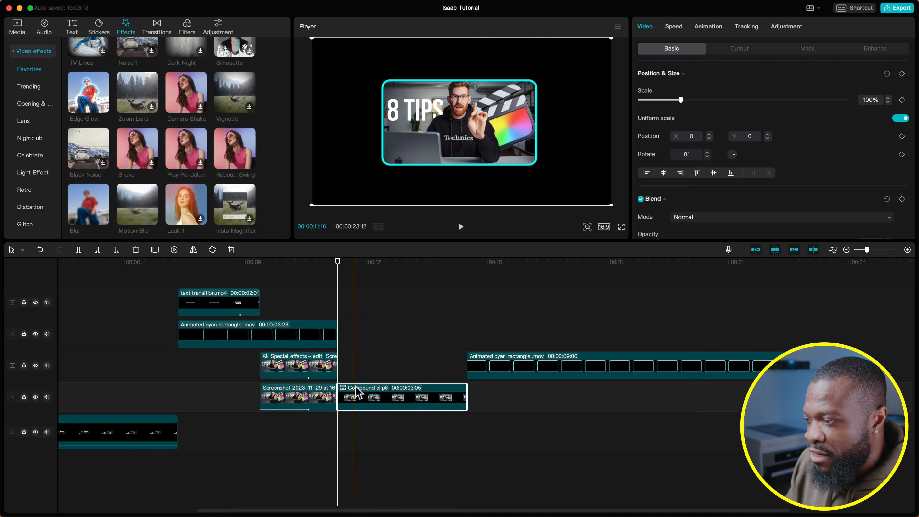
pyautogui.click(363, 353)
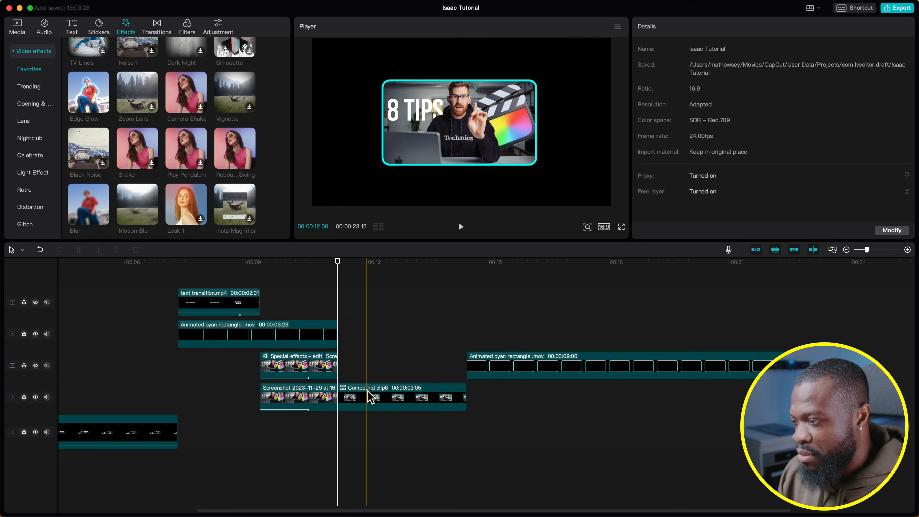
pyautogui.click(376, 368)
pyautogui.click(376, 394)
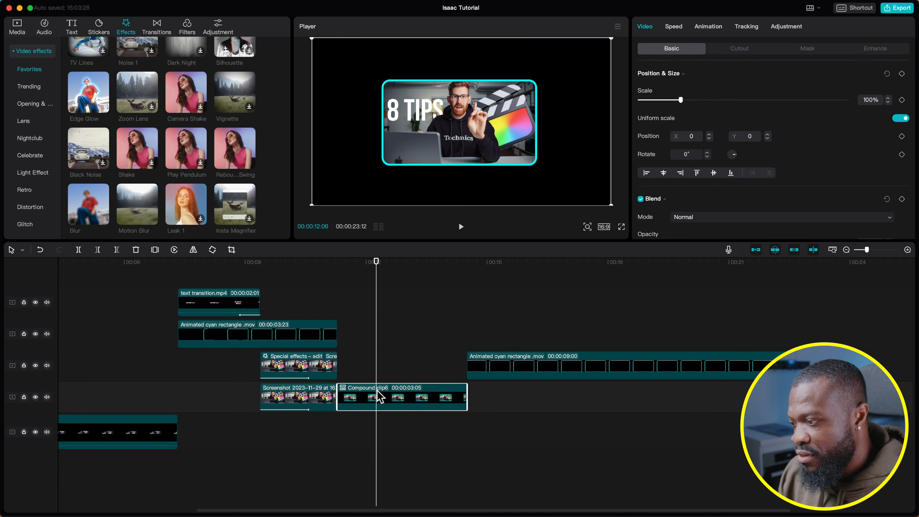
pyautogui.rightClick(376, 395)
pyautogui.moveTo(390, 342)
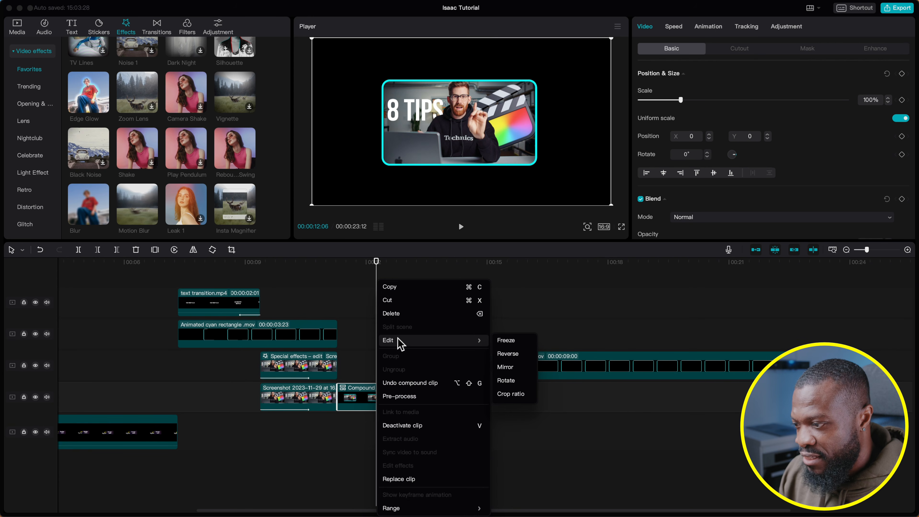
pyautogui.click(500, 342)
# - Delete the compound clip pieces on both sides of the freeze frame and fit the freeze frame into their place with a duration of 00:00:03:05
pyautogui.click(525, 403)
pyautogui.press('BackSpace')
pyautogui.click(344, 400)
pyautogui.press('BackSpace')
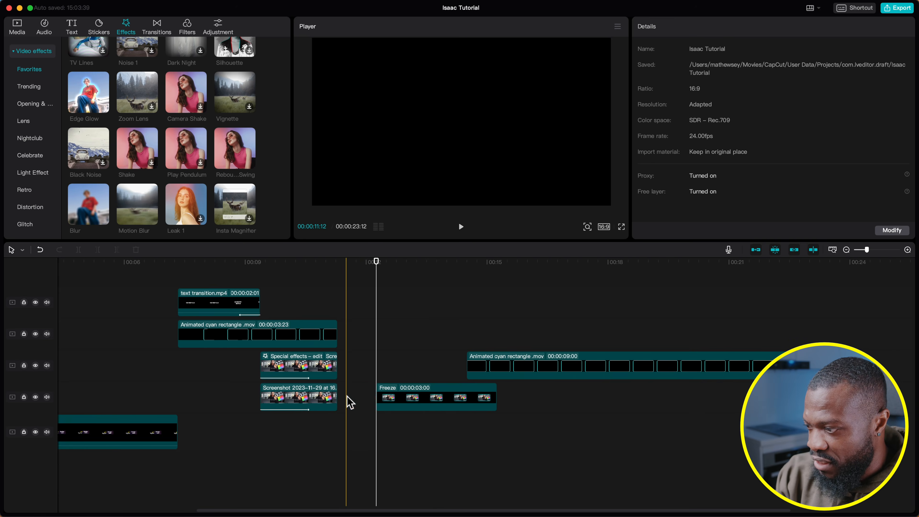
pyautogui.moveTo(425, 410); pyautogui.dragTo(388, 406)
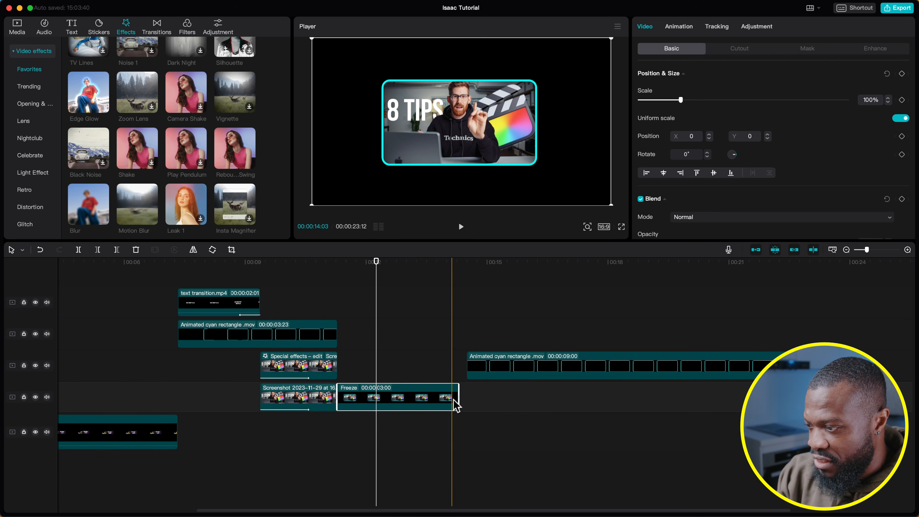
pyautogui.moveTo(458, 399); pyautogui.dragTo(464, 400)
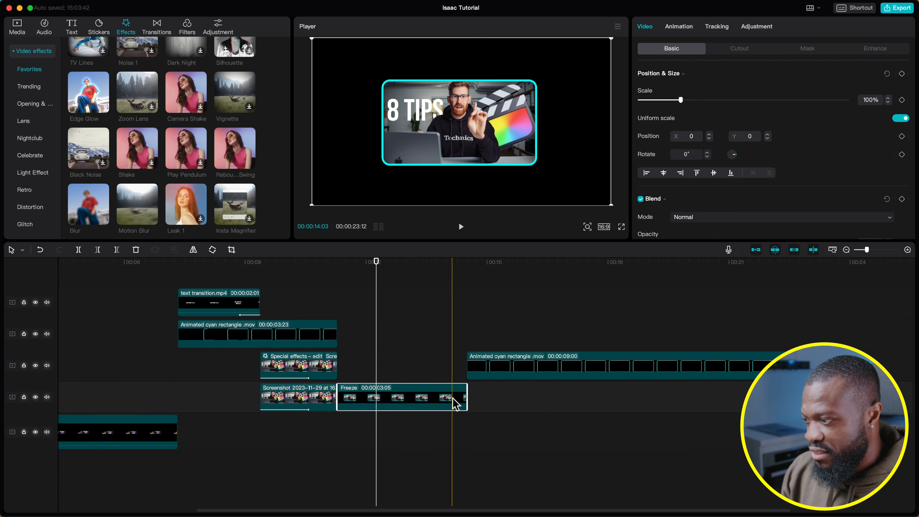
# - Place the green WhatsApp screenshot directly after the freeze frame and fit it to the cyan rectangle at 52% scale, position X -24, Y -21
pyautogui.click(17, 29)
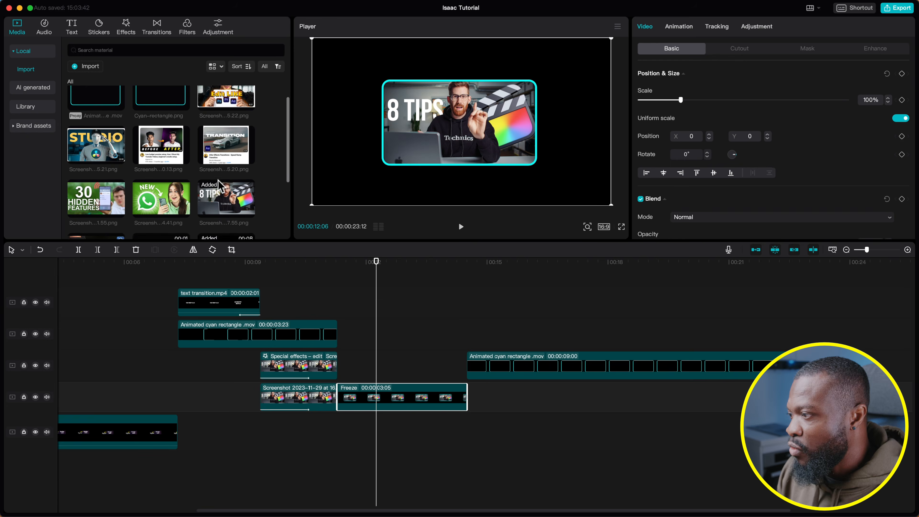
pyautogui.moveTo(152, 188); pyautogui.dragTo(473, 406)
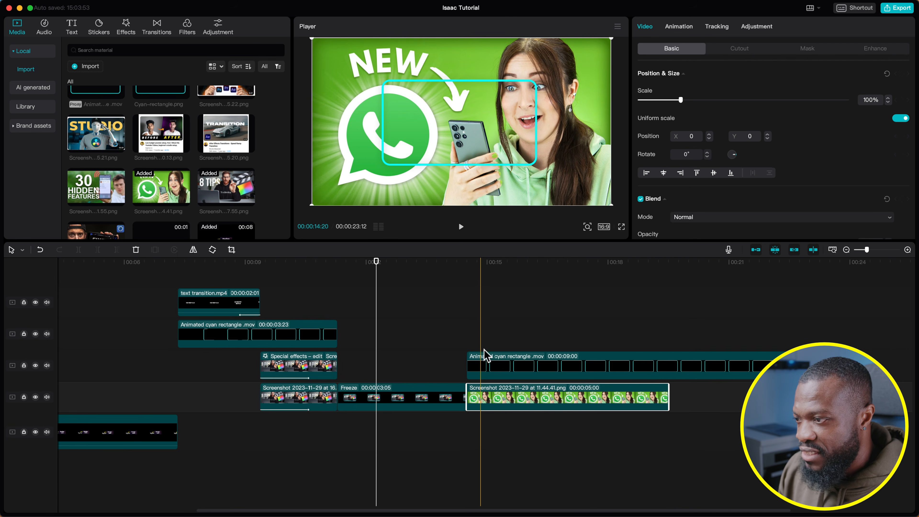
pyautogui.click(520, 268)
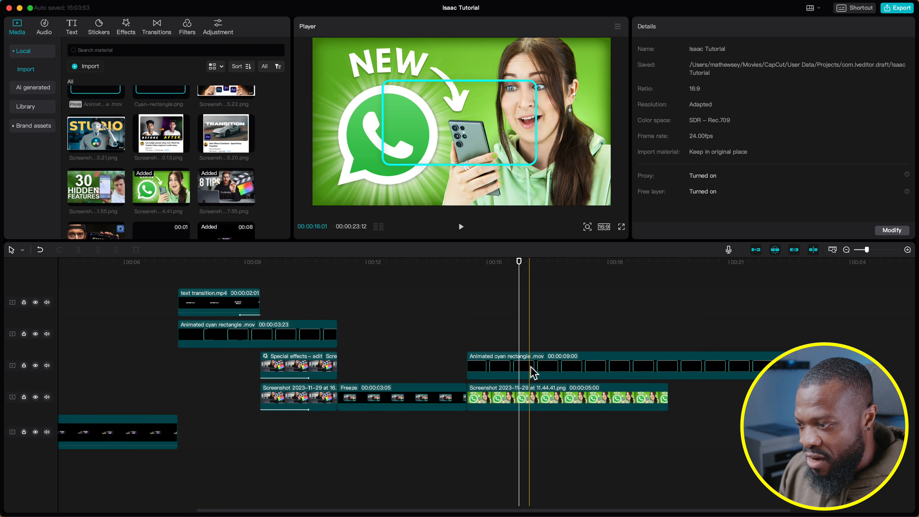
pyautogui.click(528, 398)
pyautogui.moveTo(680, 100); pyautogui.dragTo(669, 100)
pyautogui.moveTo(567, 63); pyautogui.dragTo(496, 104)
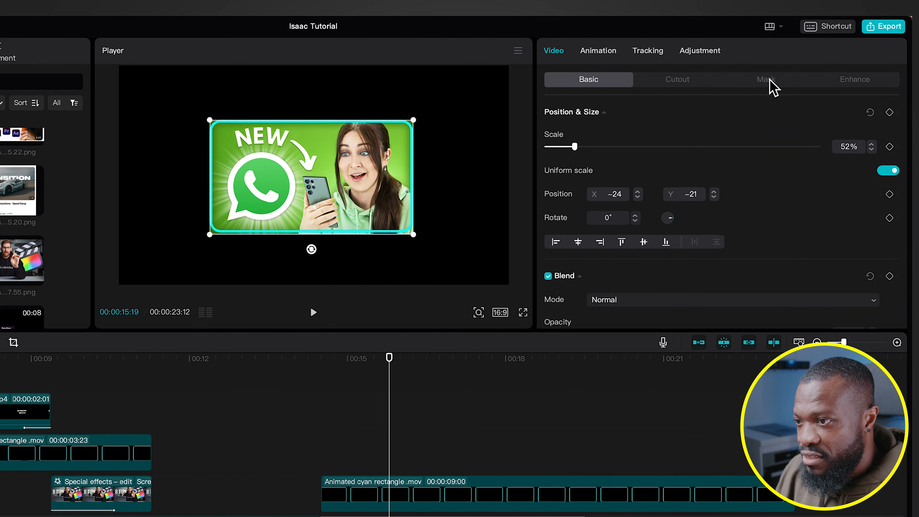
# - Mask the WhatsApp screenshot with a rectangle of size 2513 by 1404 and round corners of 20
pyautogui.click(811, 51)
pyautogui.click(766, 155)
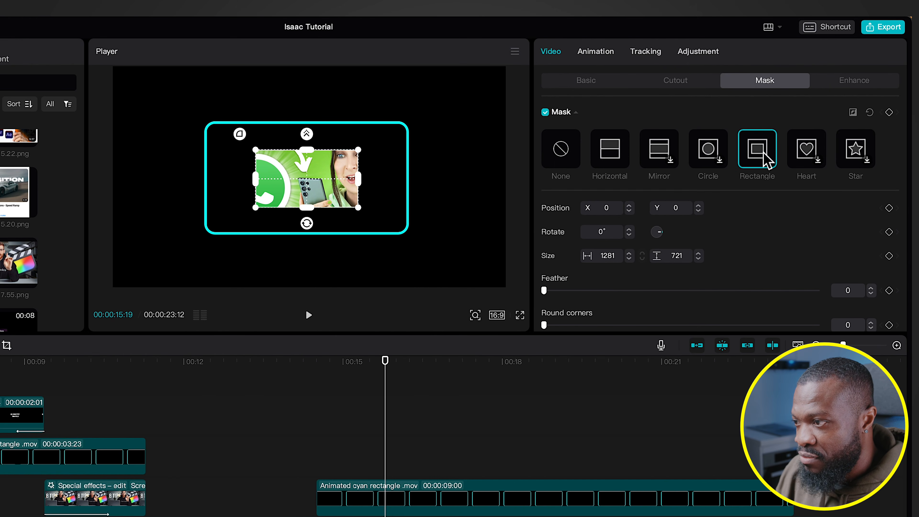
pyautogui.moveTo(359, 150); pyautogui.dragTo(407, 125)
pyautogui.scroll(-1, 665, 252)
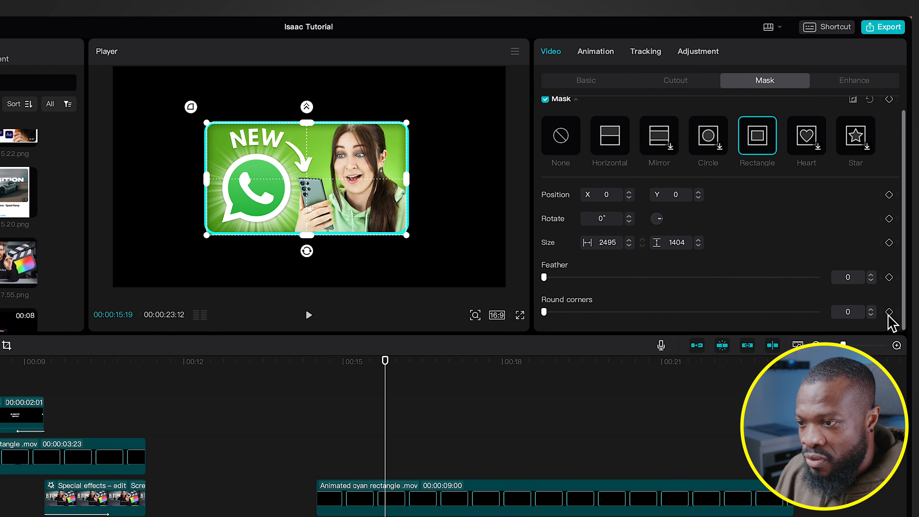
pyautogui.write('20')
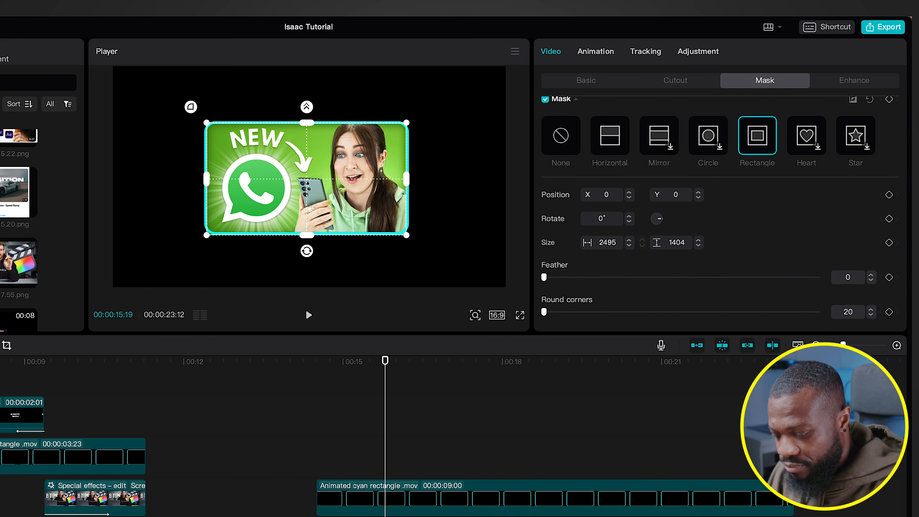
pyautogui.press('Return')
pyautogui.click(632, 240)
pyautogui.click(632, 241)
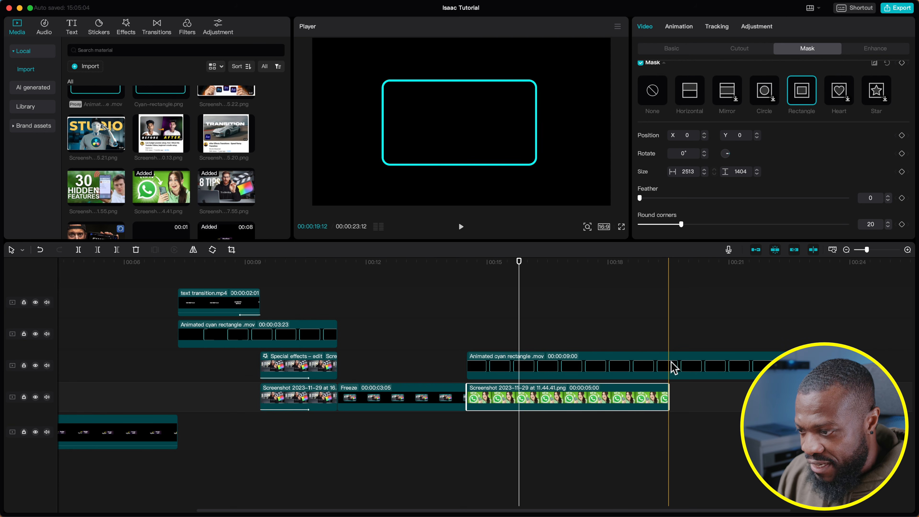
# - Split the cyan rectangle clip at the WhatsApp screenshot's end and combine its first part with the screenshot into a compound clip
pyautogui.click(672, 369)
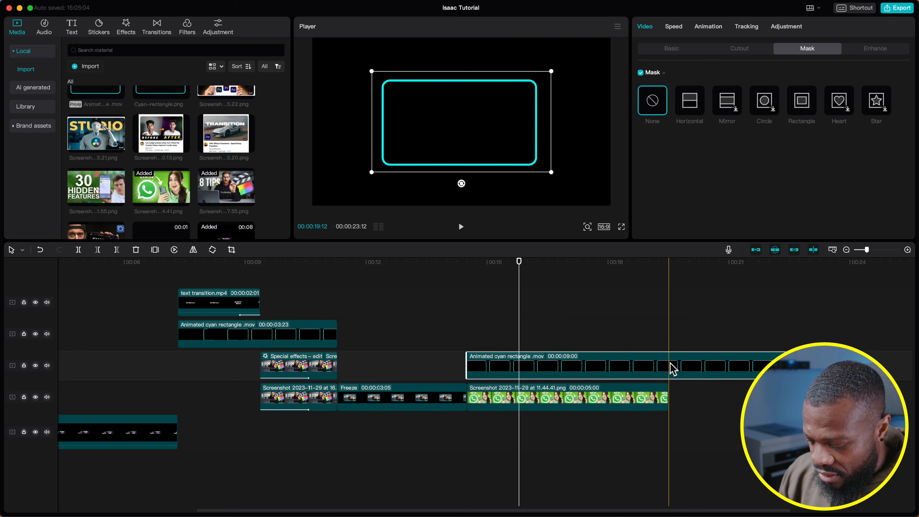
pyautogui.press('super+b')
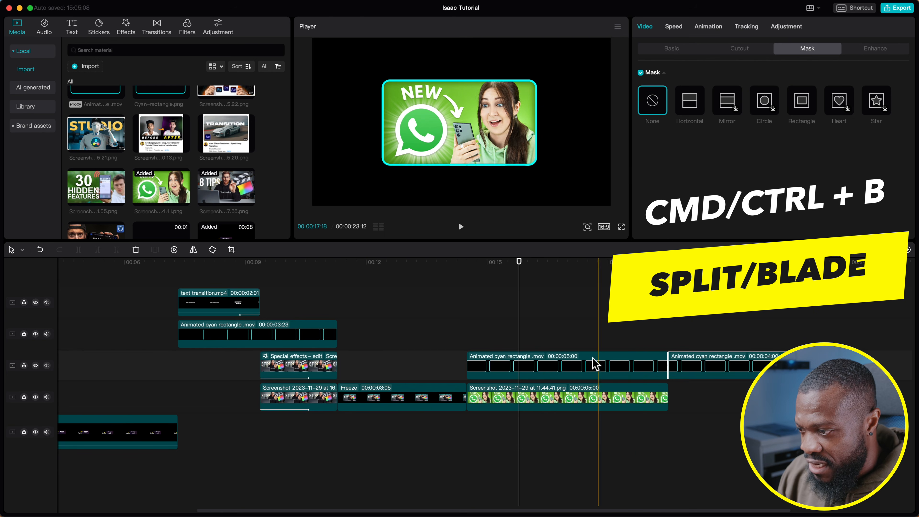
pyautogui.moveTo(496, 343); pyautogui.dragTo(506, 397)
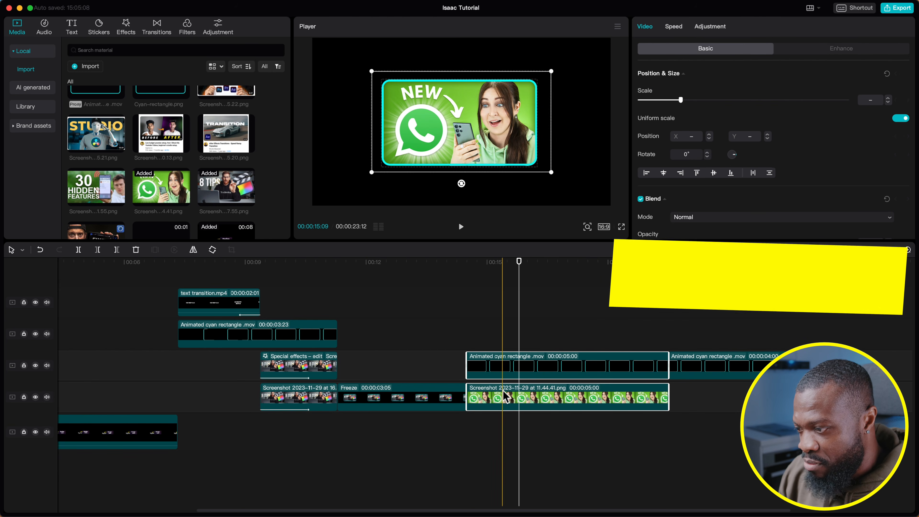
pyautogui.hotkey('alt', 'g')
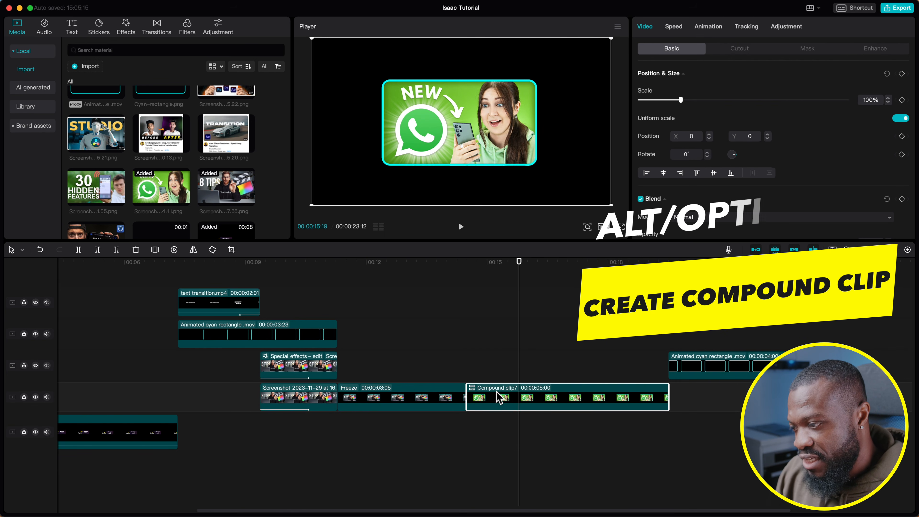
# - Create a freeze frame from the WhatsApp compound clip at 00:00:15:19
pyautogui.rightClick(520, 400)
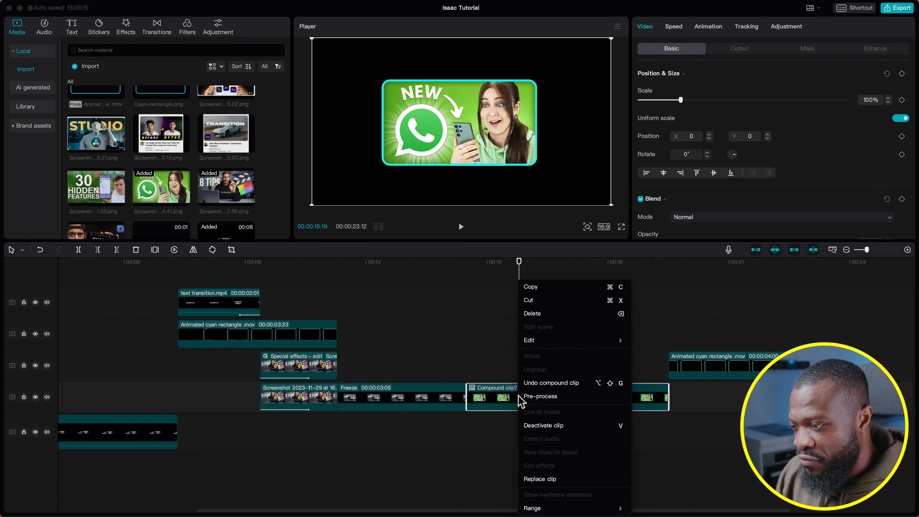
pyautogui.moveTo(538, 346)
pyautogui.click(647, 341)
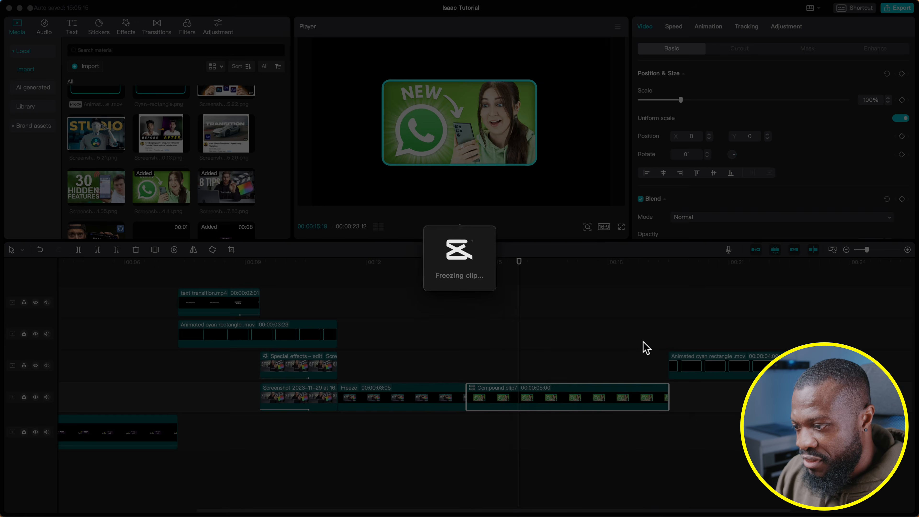
# - Delete the WhatsApp compound clip pieces and fit its freeze frame directly after the 8 TIPS freeze frame with a duration of 00:00:03:11
pyautogui.click(502, 400)
pyautogui.press('Delete')
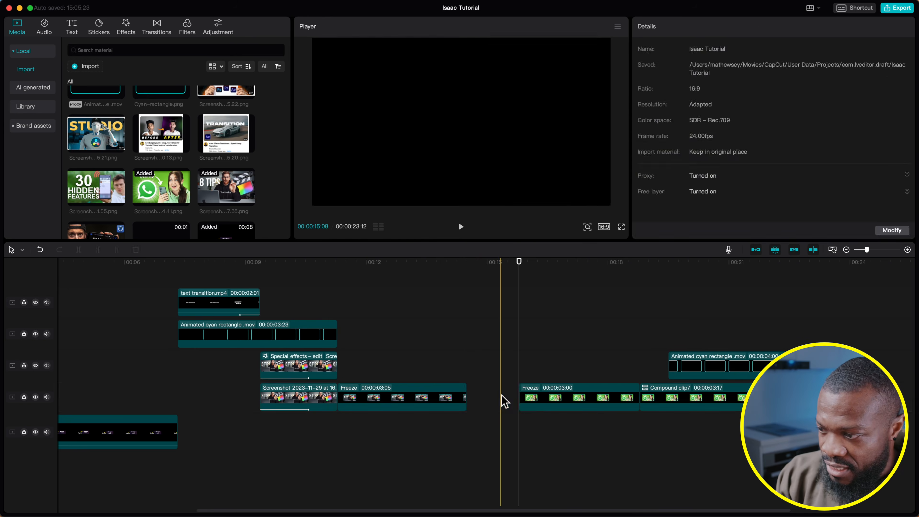
pyautogui.click(684, 401)
pyautogui.press('Delete')
pyautogui.moveTo(609, 402)
pyautogui.mouseDown()
pyautogui.moveTo(555, 405)
pyautogui.moveTo(606, 399)
pyautogui.mouseUp()
# - Add the Rotate CCW II transition between the two freeze frames and set its duration to 1.0s
pyautogui.click(466, 364)
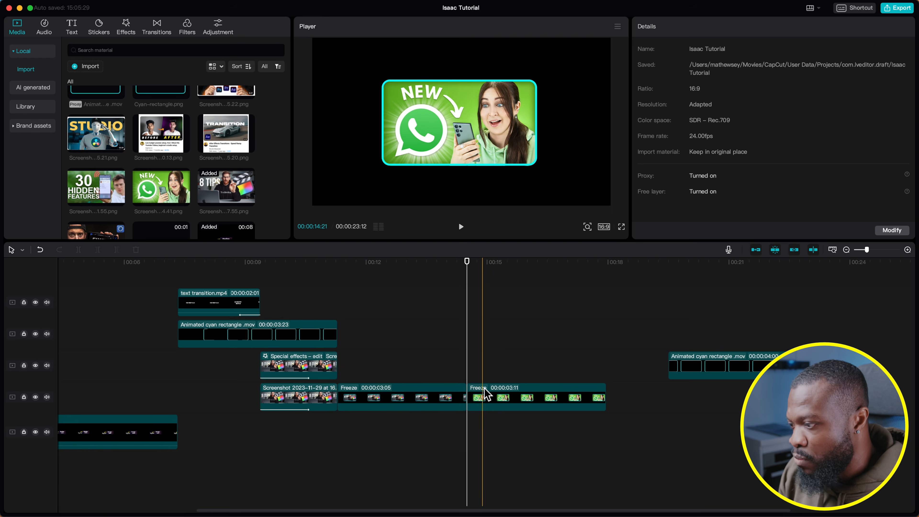
pyautogui.click(157, 33)
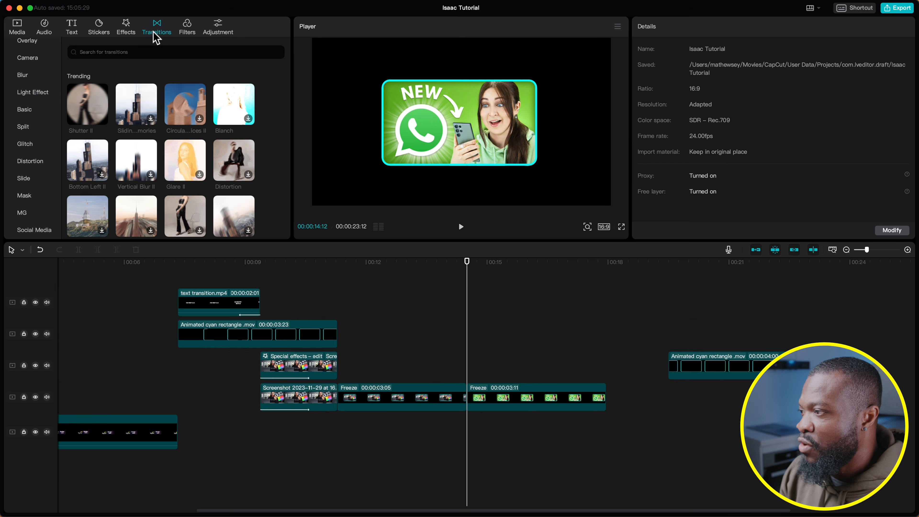
pyautogui.scroll(-5, 267, 168)
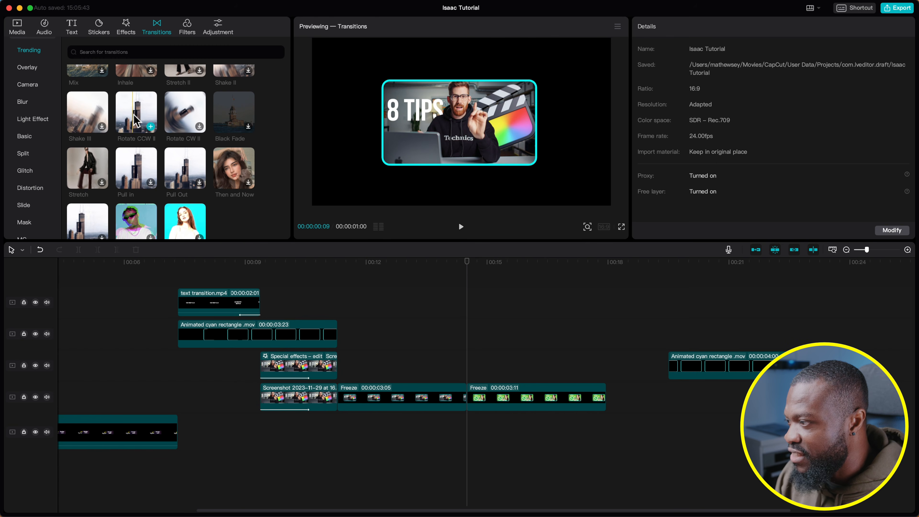
pyautogui.moveTo(134, 120); pyautogui.dragTo(467, 396)
pyautogui.click(467, 399)
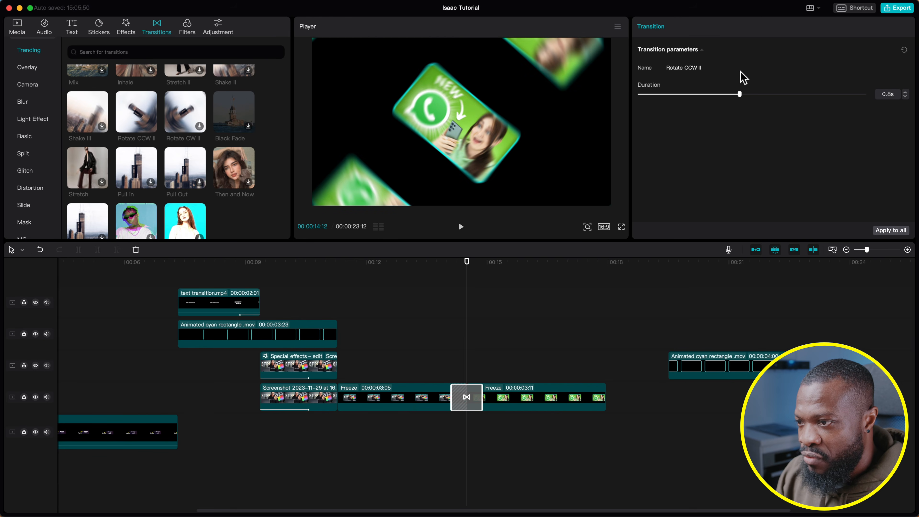
pyautogui.moveTo(758, 95); pyautogui.dragTo(778, 94)
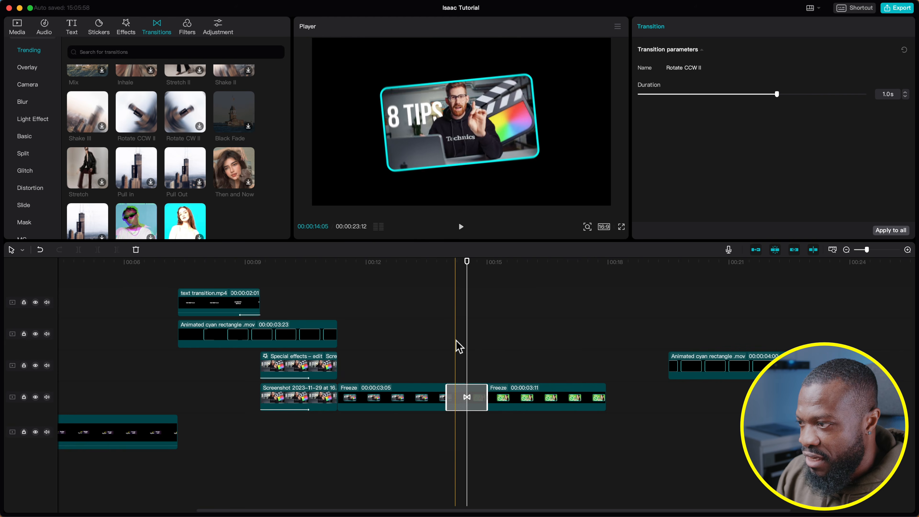
# - Play back the Rotate CCW II transition between the two freeze frames
pyautogui.click(447, 341)
pyautogui.press('space')
pyautogui.click(446, 346)
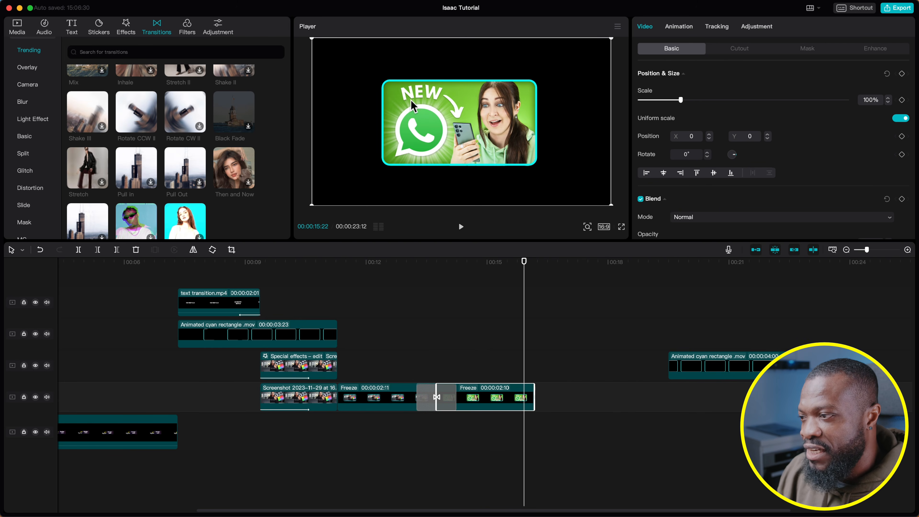
# - Extend the animated cyan rectangle clip back to the end of the WhatsApp freeze frame and place the STUDIO screenshot on the track beneath it
pyautogui.moveTo(728, 375); pyautogui.dragTo(637, 382)
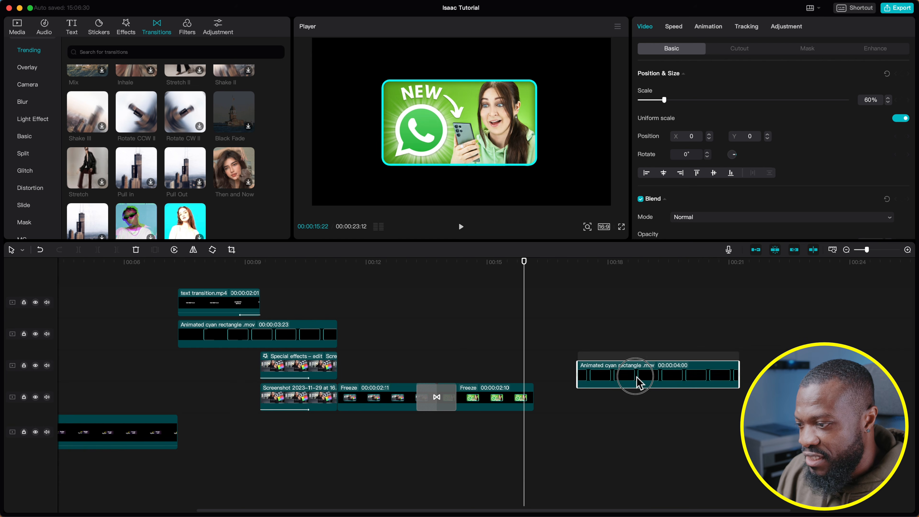
pyautogui.moveTo(576, 365); pyautogui.dragTo(535, 366)
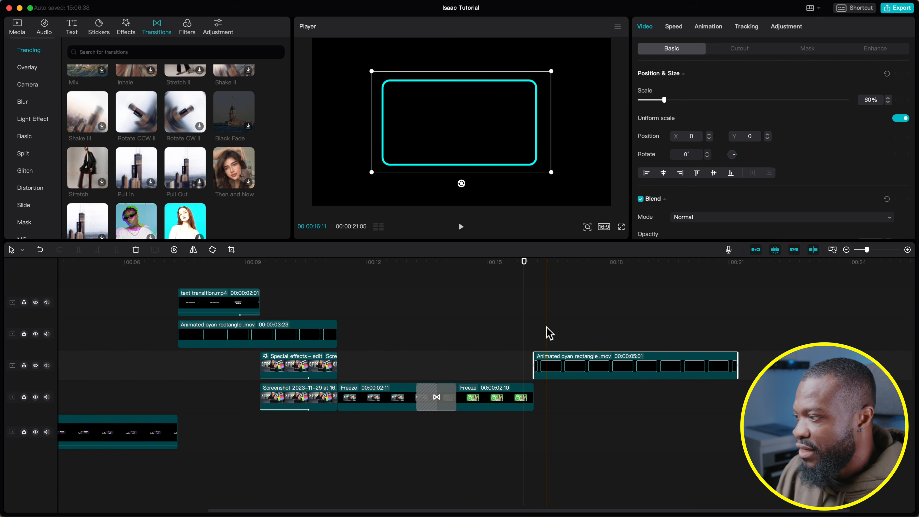
pyautogui.click(17, 35)
pyautogui.moveTo(100, 148); pyautogui.dragTo(540, 401)
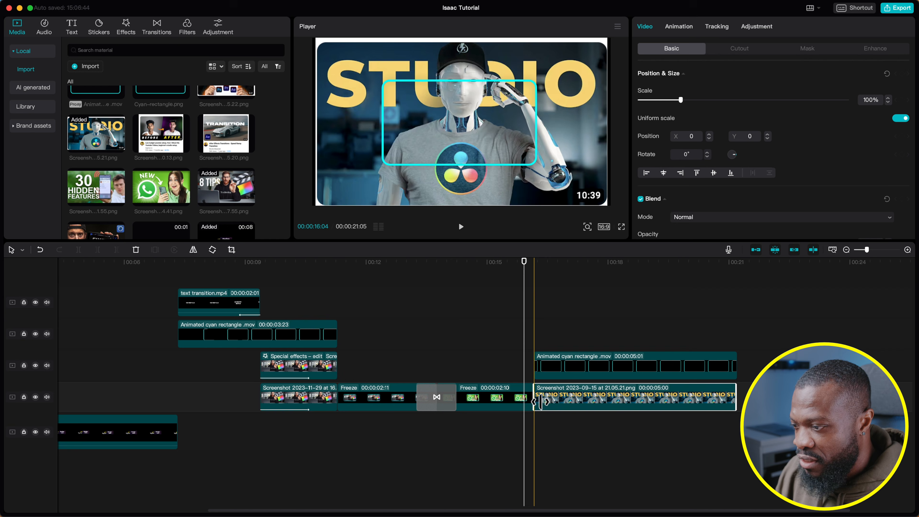
# - Scale the STUDIO screenshot down to the cyan frame and give it a 749 by 427 rectangle mask with round corners of 20
pyautogui.click(549, 395)
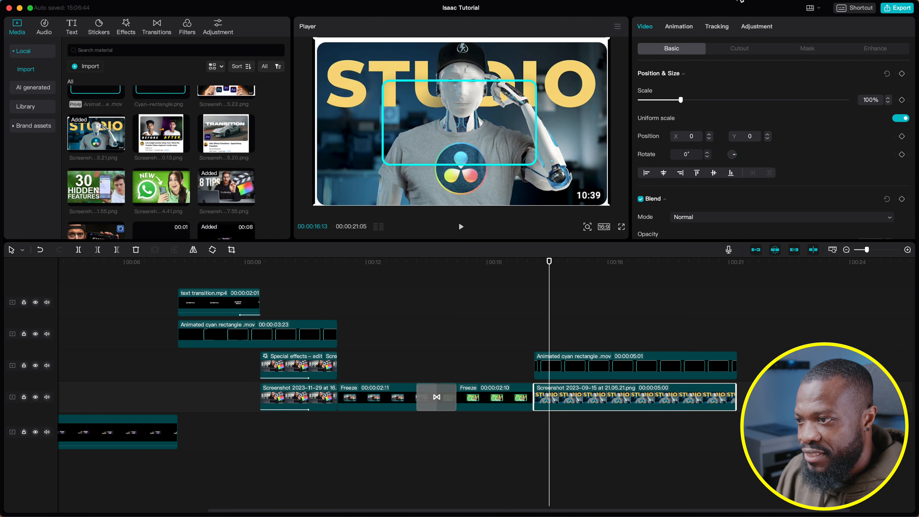
pyautogui.moveTo(680, 101); pyautogui.dragTo(661, 100)
pyautogui.click(806, 50)
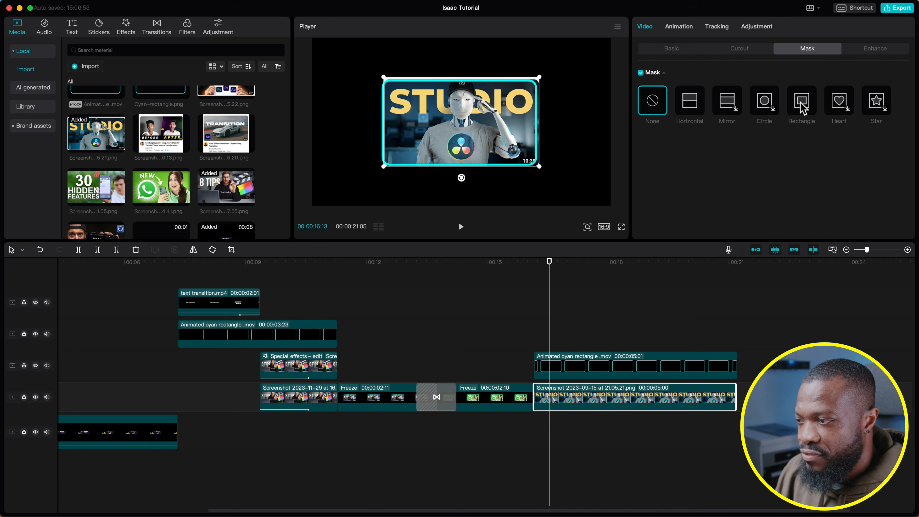
pyautogui.click(802, 109)
pyautogui.moveTo(506, 98); pyautogui.dragTo(544, 77)
pyautogui.scroll(-1, 861, 217)
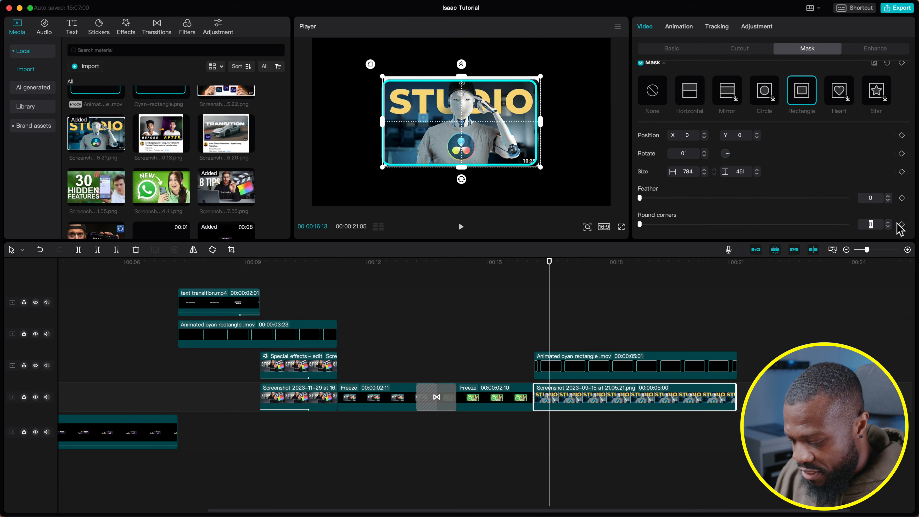
pyautogui.moveTo(542, 84); pyautogui.dragTo(535, 77)
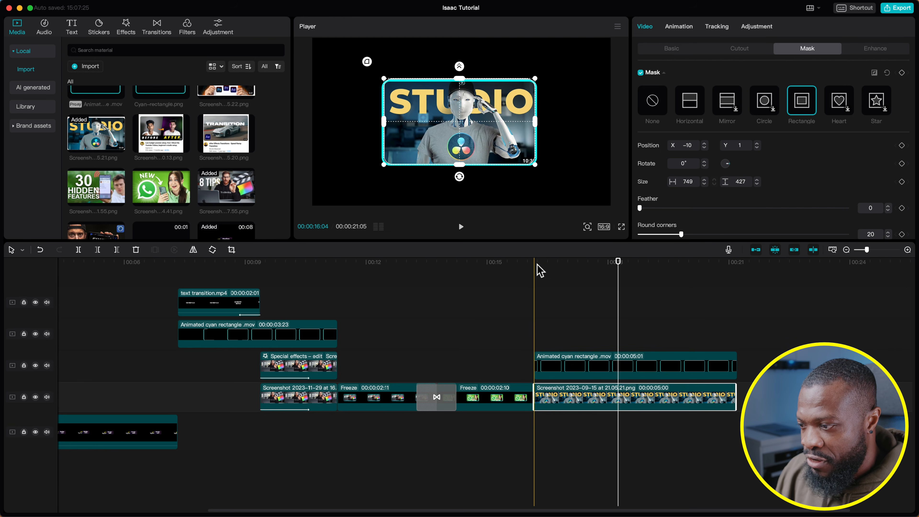
# - Trim the STUDIO screenshot clip to a length of six frames from its start
pyautogui.click(540, 271)
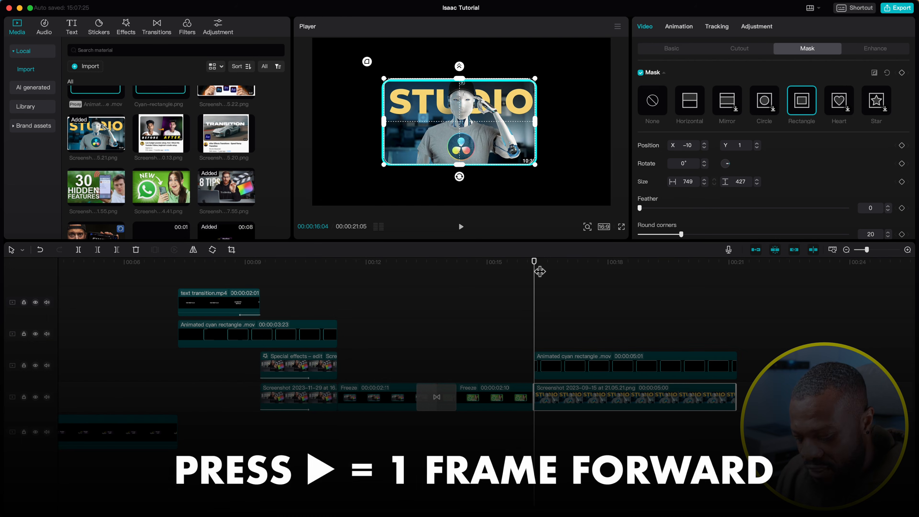
pyautogui.press('Right')
pyautogui.press('Right')
pyautogui.press('Right')
pyautogui.press('Right')
pyautogui.press('Right')
pyautogui.press('Right')
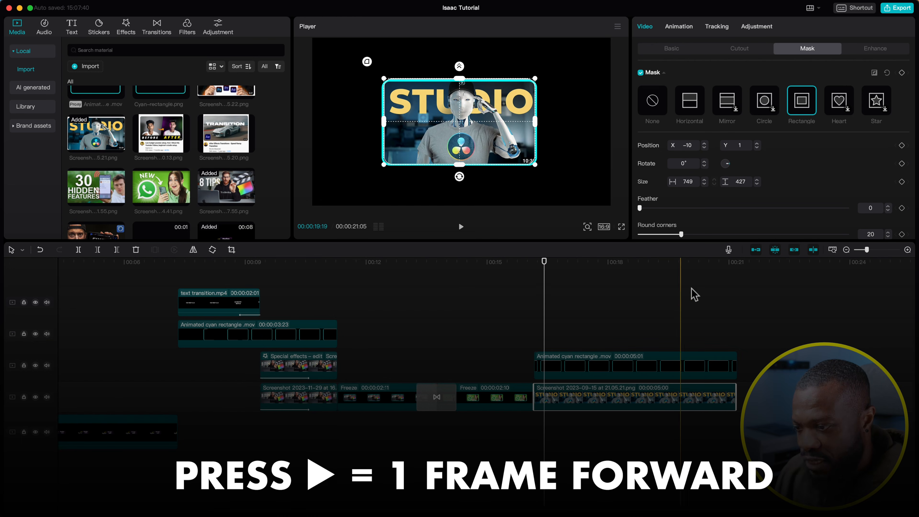
pyautogui.moveTo(736, 393); pyautogui.dragTo(544, 393)
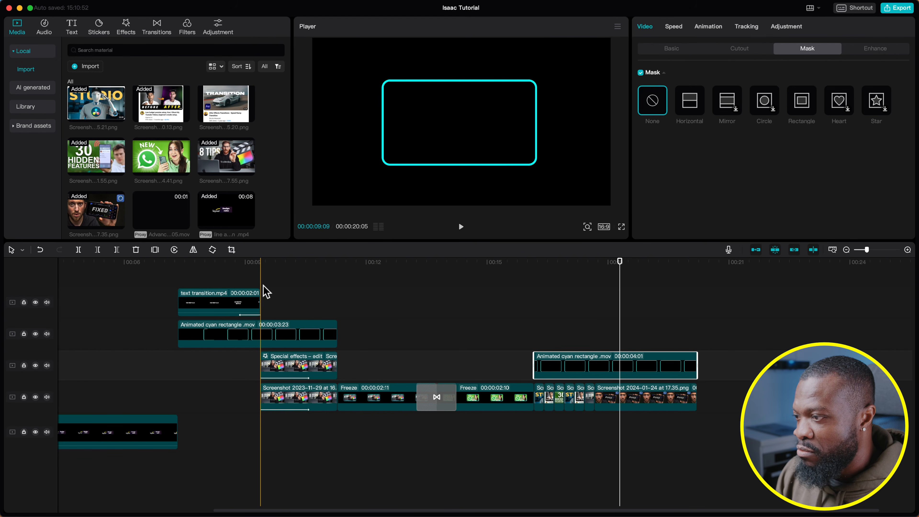
# - Play back the sequence, shorten both freeze frames around their transition, and close the gaps to the neighbouring clips
pyautogui.click(181, 274)
pyautogui.press('space')
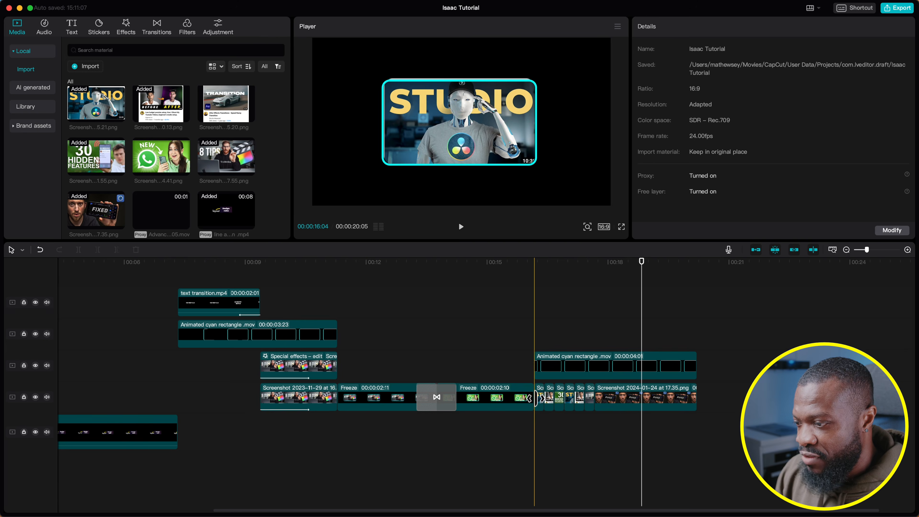
pyautogui.moveTo(533, 397); pyautogui.dragTo(524, 397)
pyautogui.moveTo(336, 397); pyautogui.dragTo(385, 397)
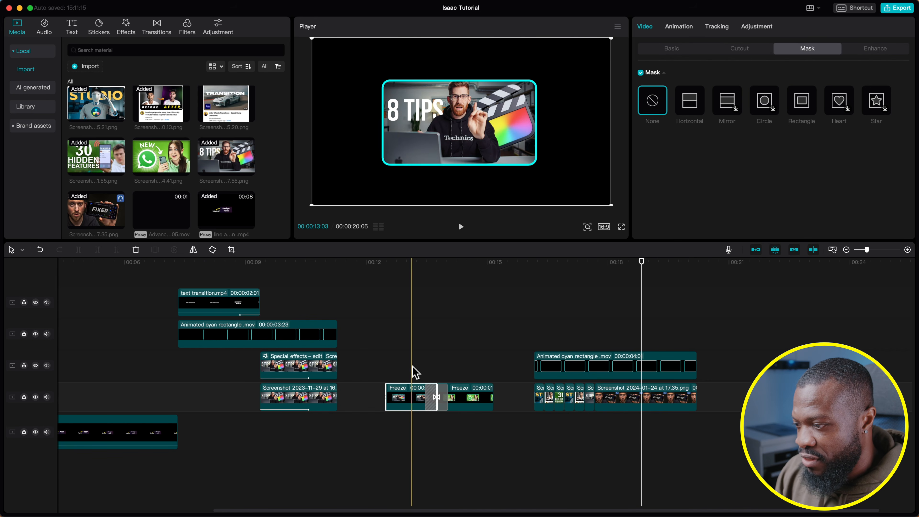
pyautogui.moveTo(421, 342); pyautogui.dragTo(506, 382)
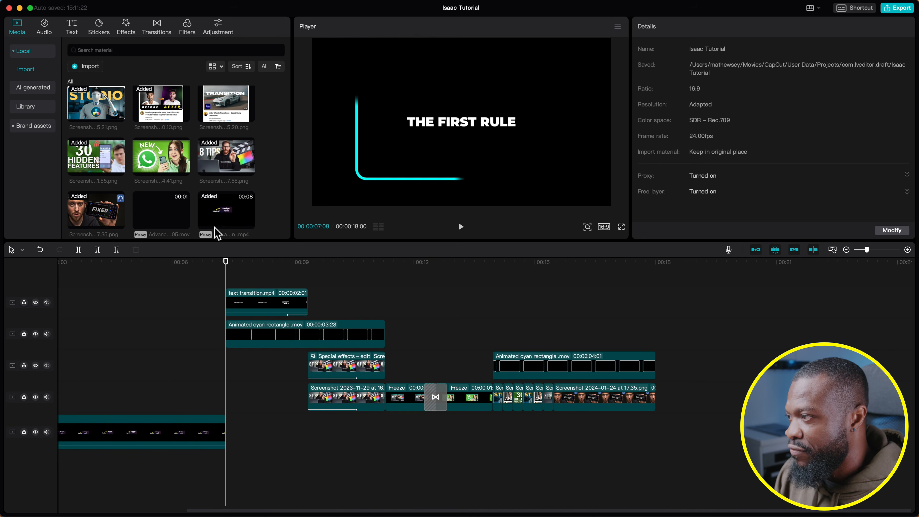
# - Add the Rebound Swing effect over the whole framed screenshot sequence, set its size to 18 and speed to 20, and preview it
pyautogui.click(127, 31)
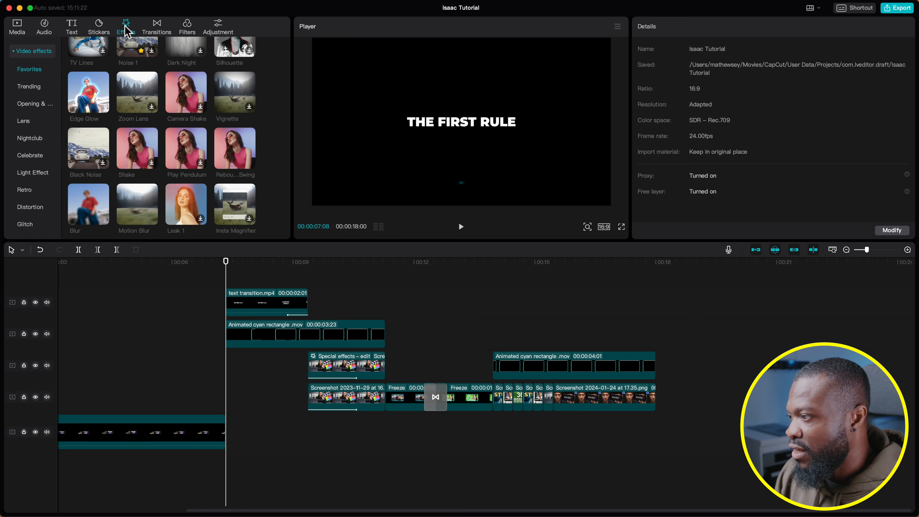
pyautogui.moveTo(235, 149); pyautogui.dragTo(230, 290)
pyautogui.moveTo(349, 294); pyautogui.dragTo(656, 296)
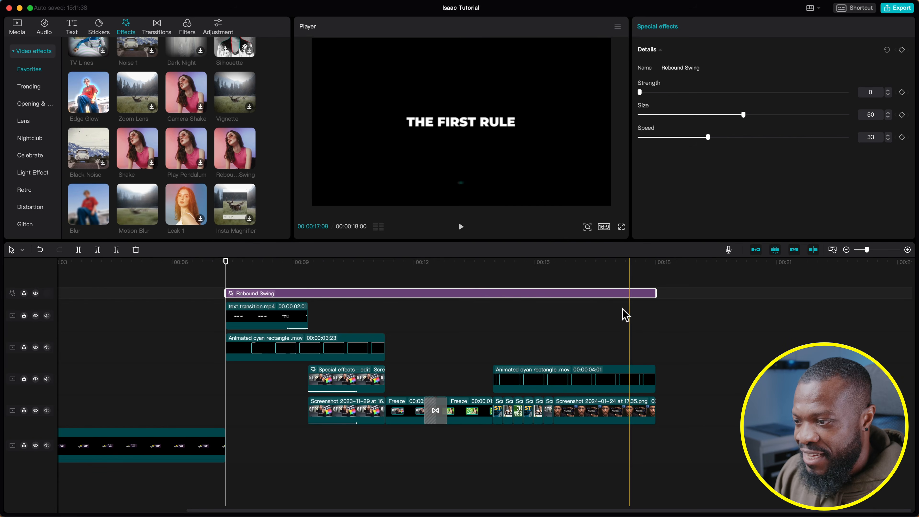
pyautogui.click(540, 293)
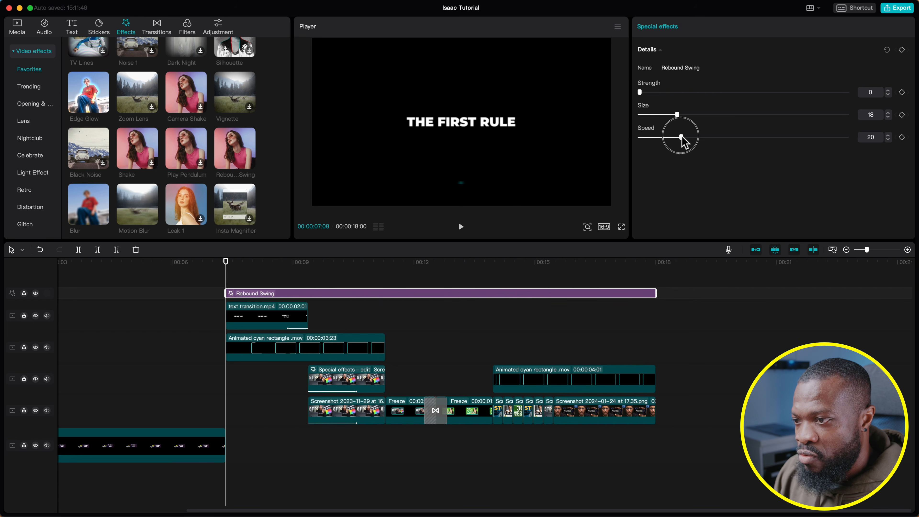
pyautogui.press('space')
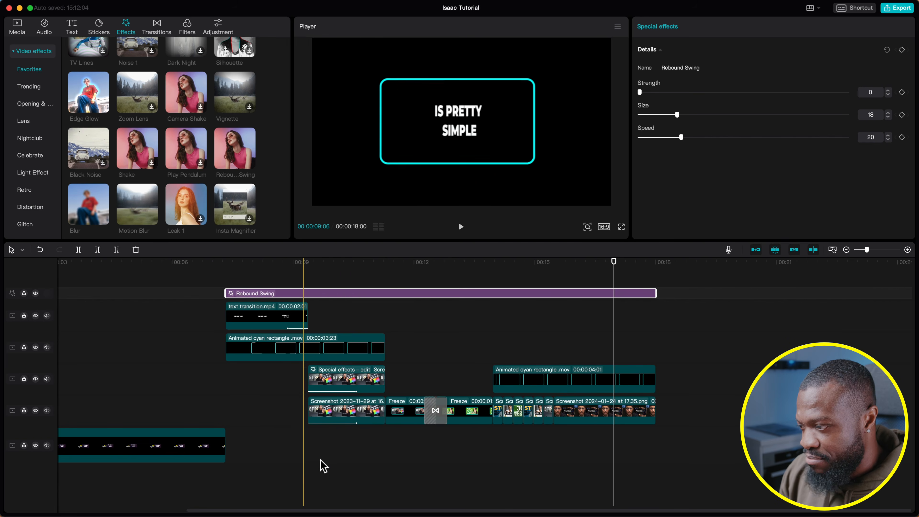
# - Combine the Rebound Swing effect and all clips beneath it into a compound clip placed directly after the line animation clip
pyautogui.moveTo(241, 274); pyautogui.dragTo(642, 418)
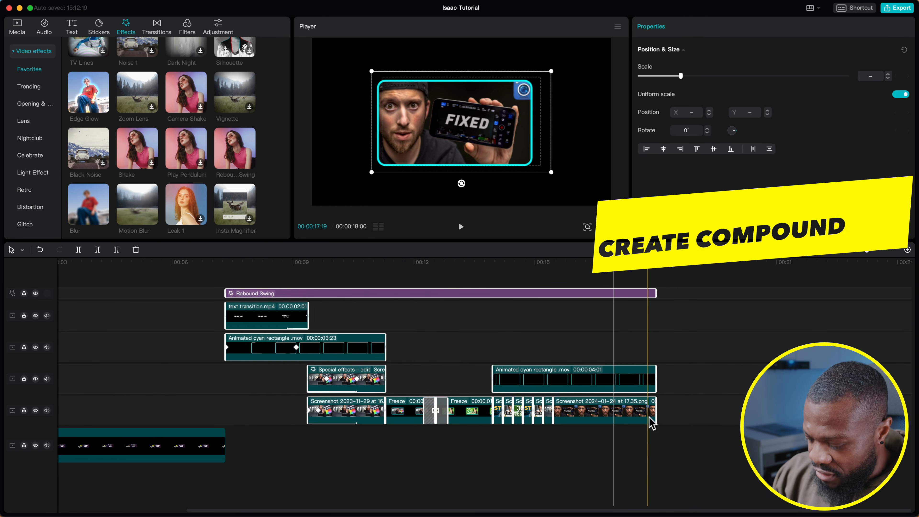
pyautogui.hotkey('alt', 'g')
pyautogui.moveTo(269, 339); pyautogui.dragTo(279, 386)
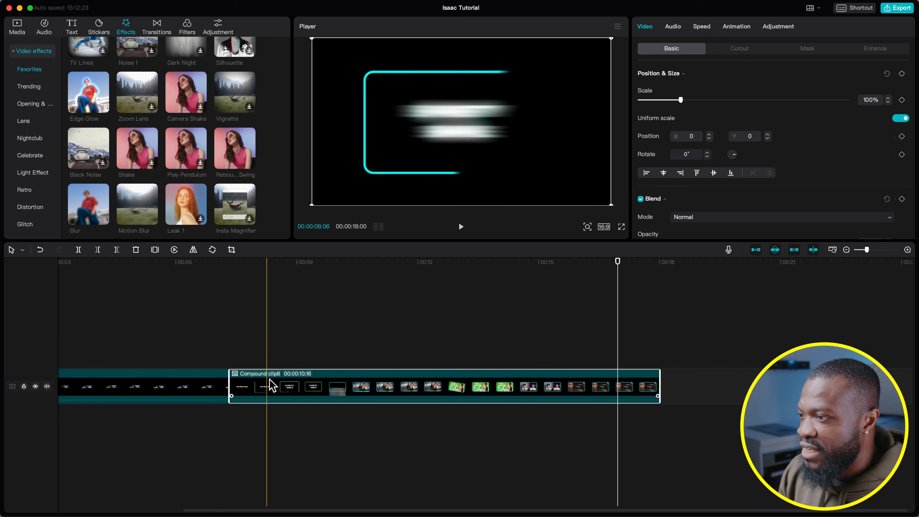
# - Add the FREE VHS RETRO OVERLAY – Strange Things Glitch Loop.mp4 clip above the cut between the line animation and the compound clip
pyautogui.hscroll(-2, 226, 349)
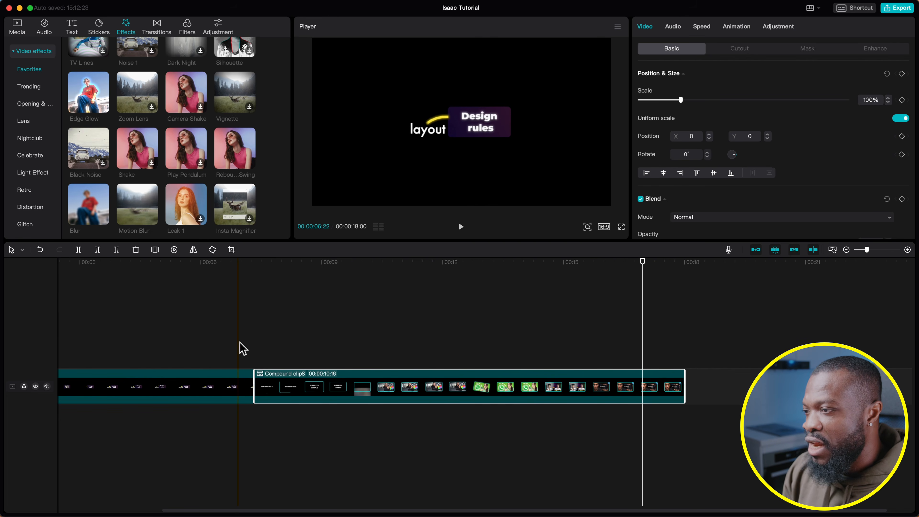
pyautogui.hscroll(-7, 202, 349)
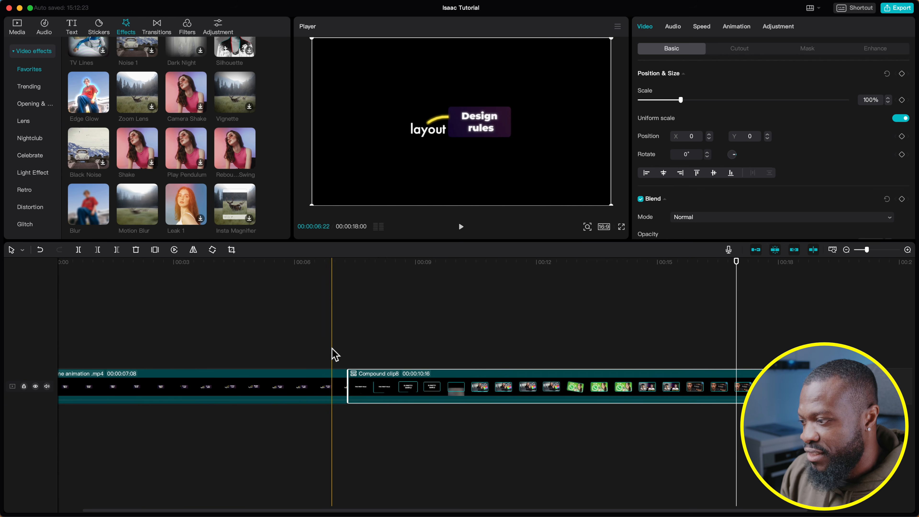
pyautogui.click(329, 355)
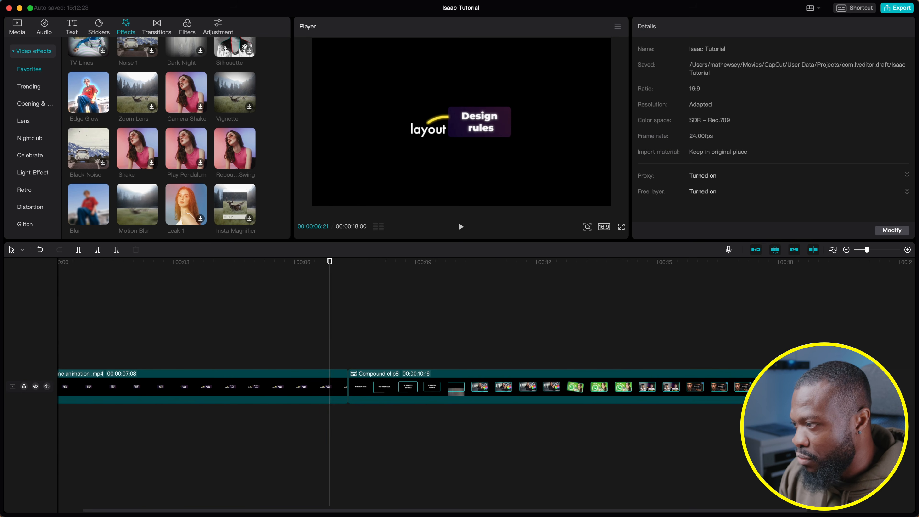
pyautogui.press('super+Tab')
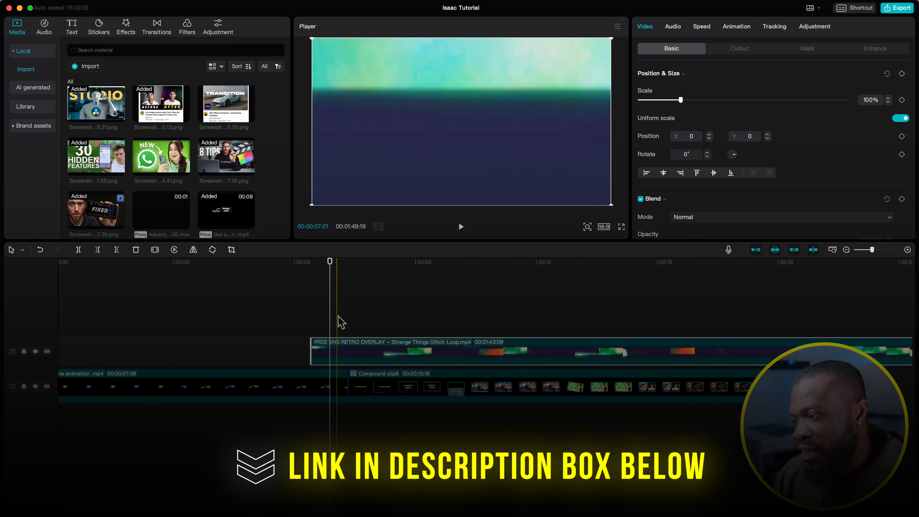
# - Trim the VHS overlay to a short piece across the cut, ending at 00:00:07:13
pyautogui.click(349, 308)
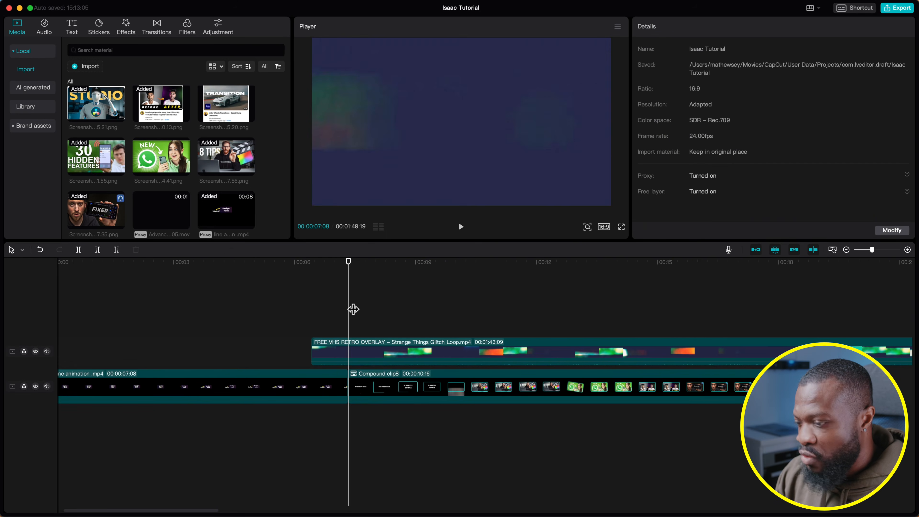
pyautogui.click(339, 341)
pyautogui.press('q')
pyautogui.click(357, 346)
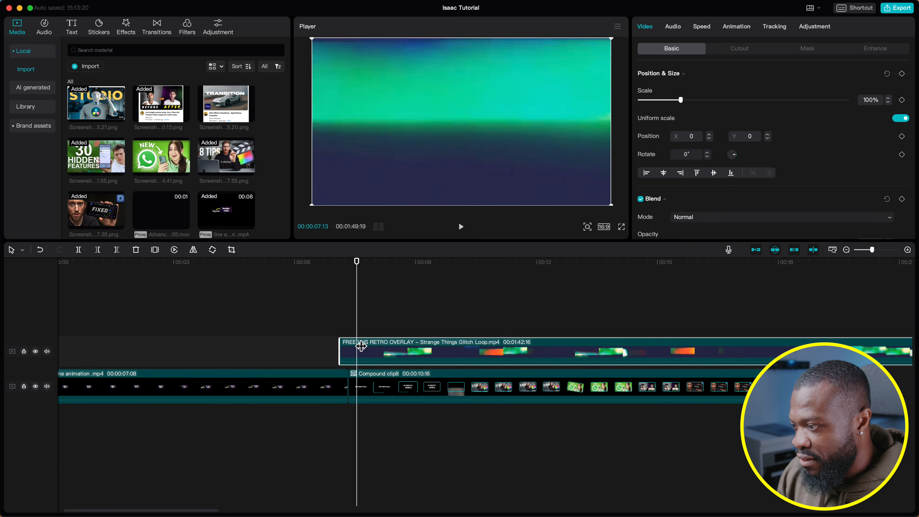
pyautogui.press('w')
# - Set the VHS overlay clip's blend mode to Screen
pyautogui.click(345, 349)
pyautogui.scroll(-5, 718, 168)
pyautogui.scroll(5, 720, 170)
pyautogui.scroll(-2, 718, 174)
pyautogui.click(713, 185)
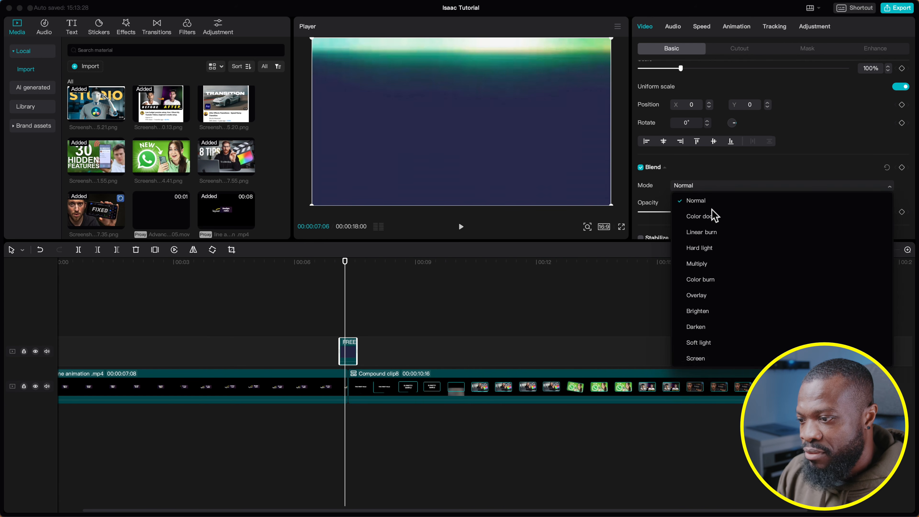
pyautogui.click(695, 358)
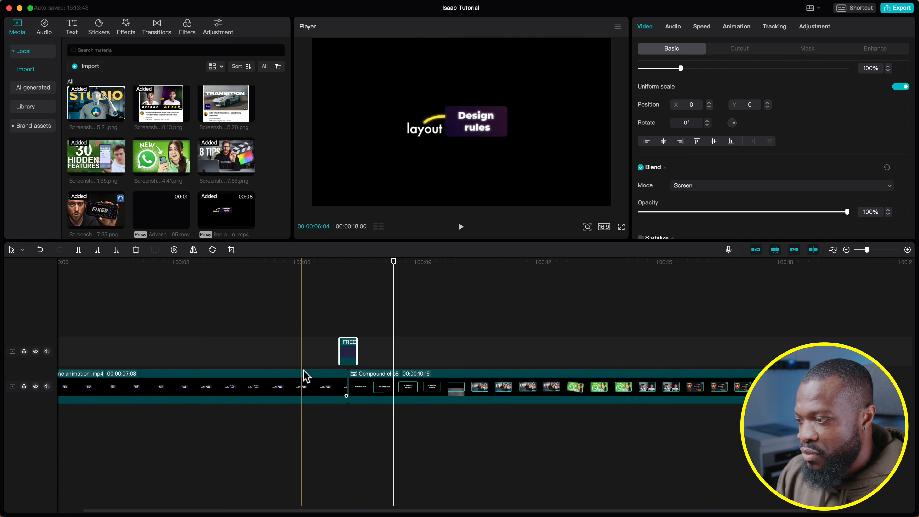
# - Play back the timeline from the beginning to review the overlay at the cut
pyautogui.hscroll(-1, 305, 373)
pyautogui.click(74, 330)
pyautogui.press('space')
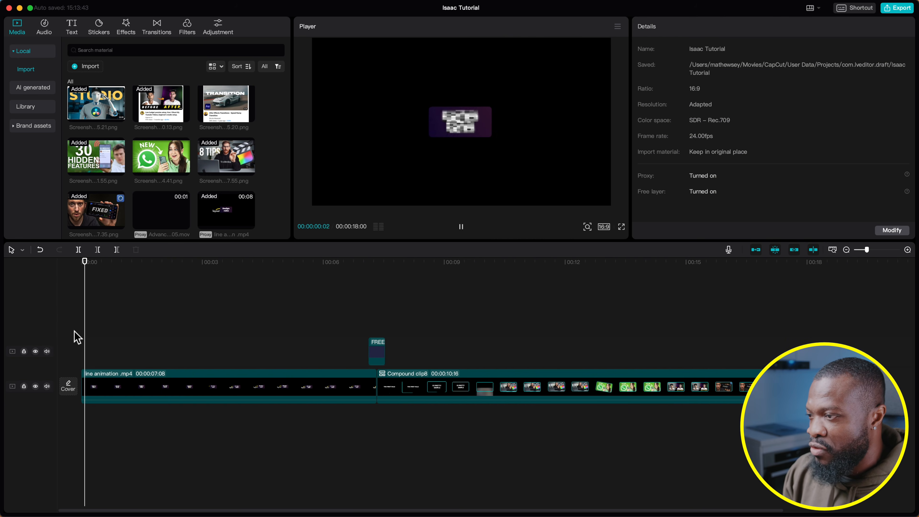